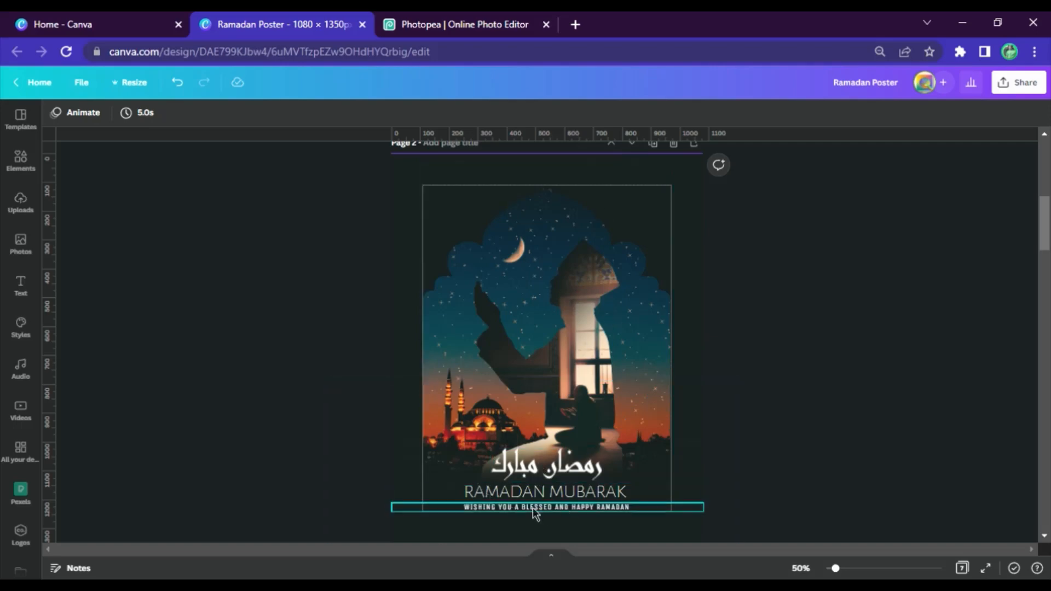
Step: Examine the finished Ramadan poster on page 2 and the photos, elements and fonts listed on page 3
scroll(721, 275, "down", 5)
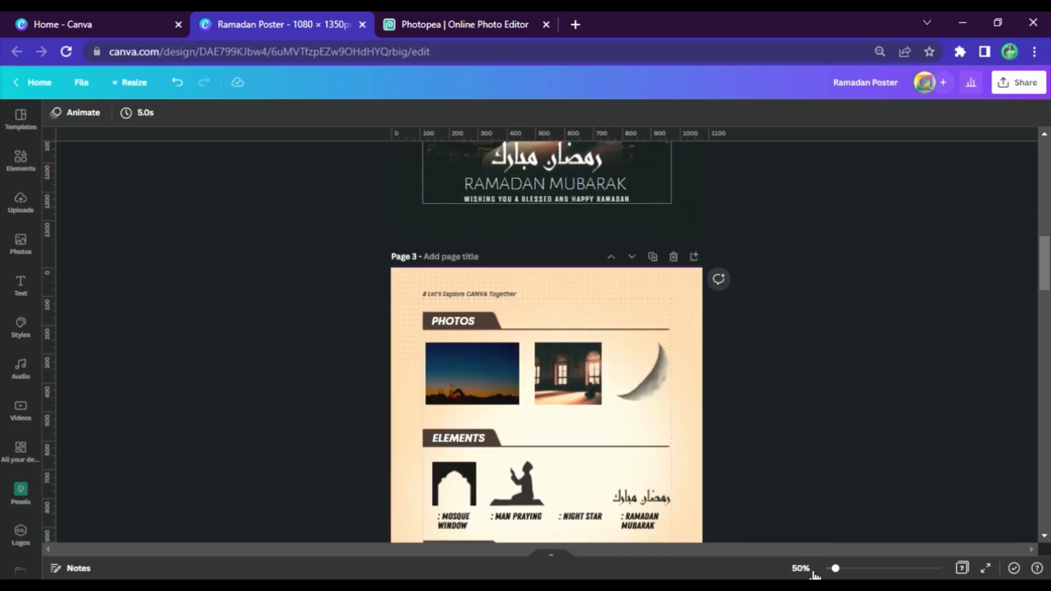
left_click(814, 573)
left_click(791, 391)
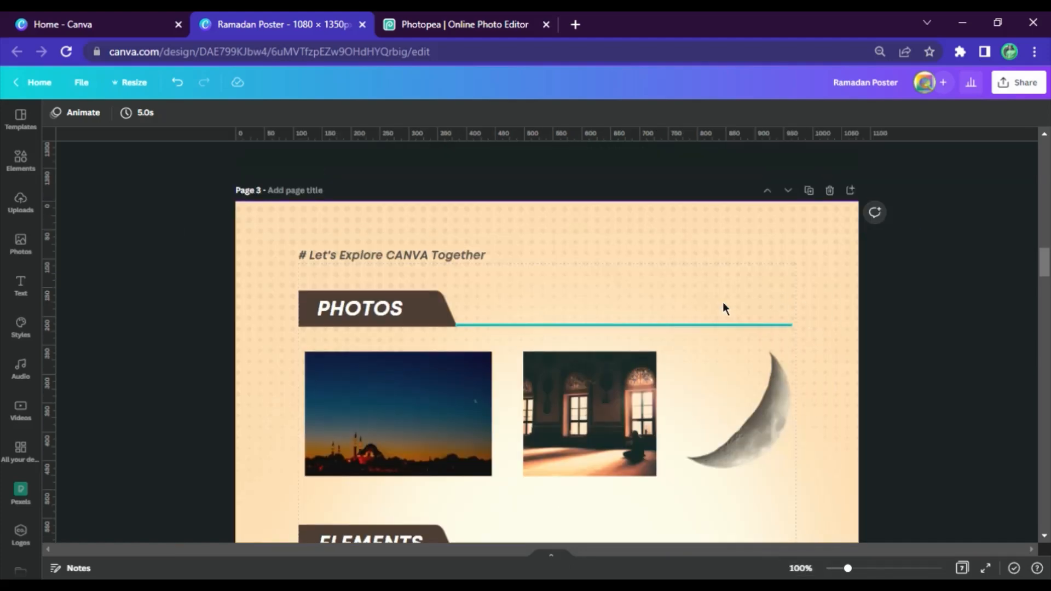
scroll(724, 307, "up", 10)
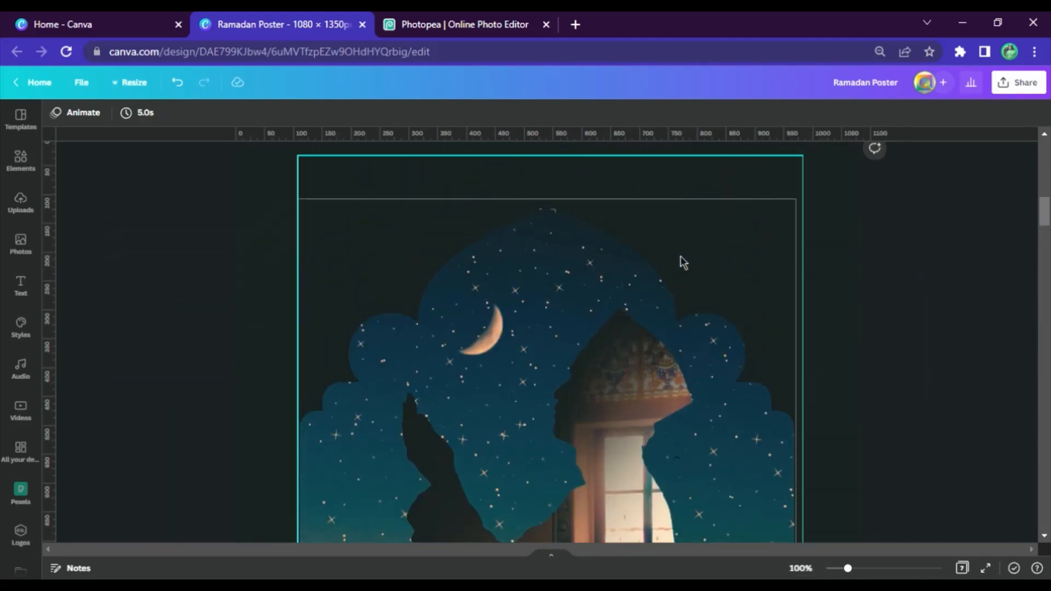
scroll(679, 263, "down", 5)
scroll(681, 255, "down", 8)
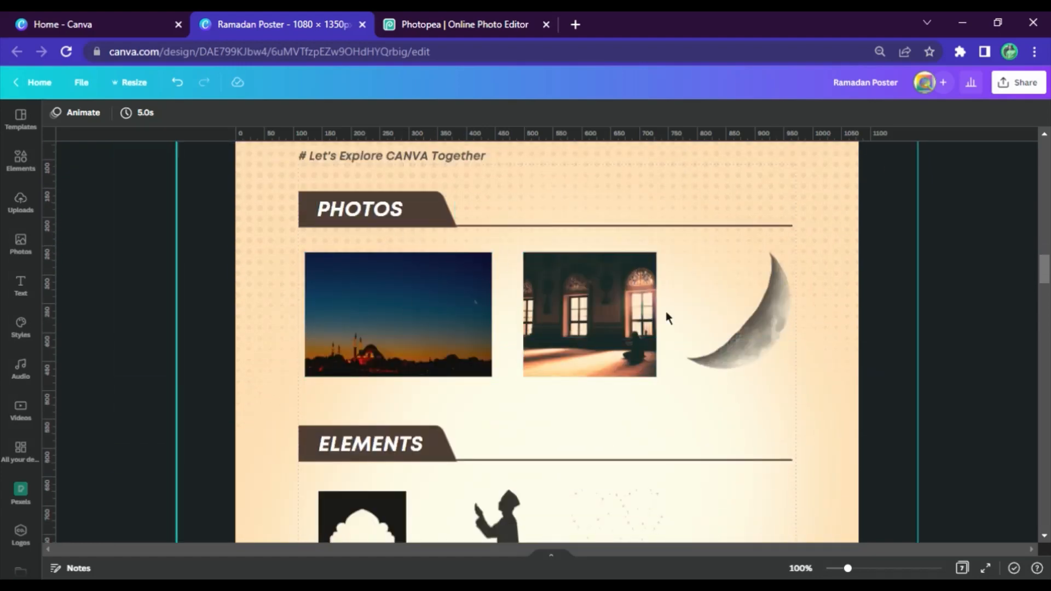
scroll(911, 274, "down", 4)
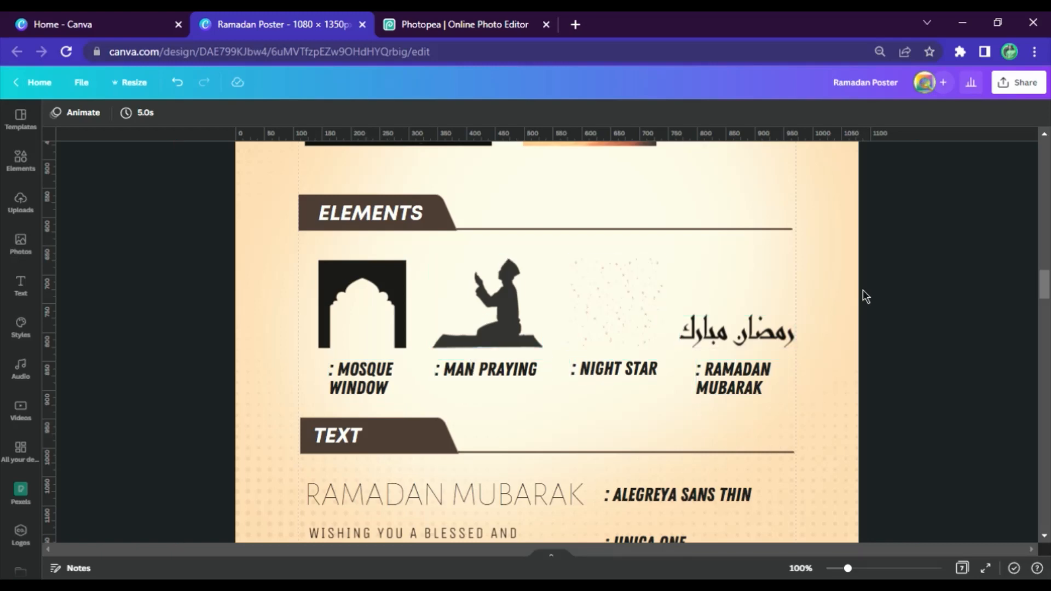
scroll(914, 272, "down", 4)
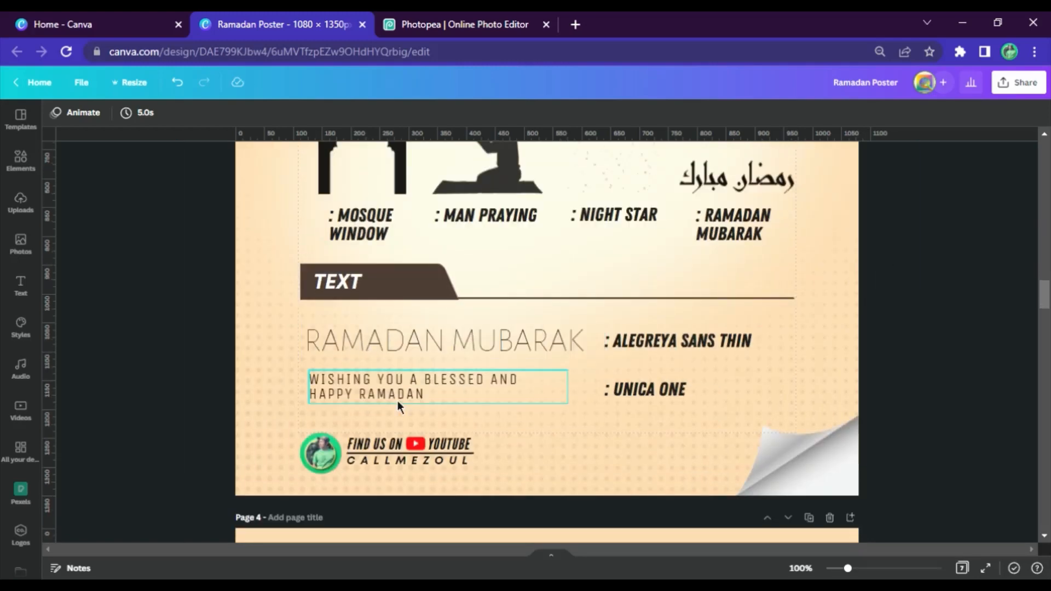
scroll(898, 361, "down", 8)
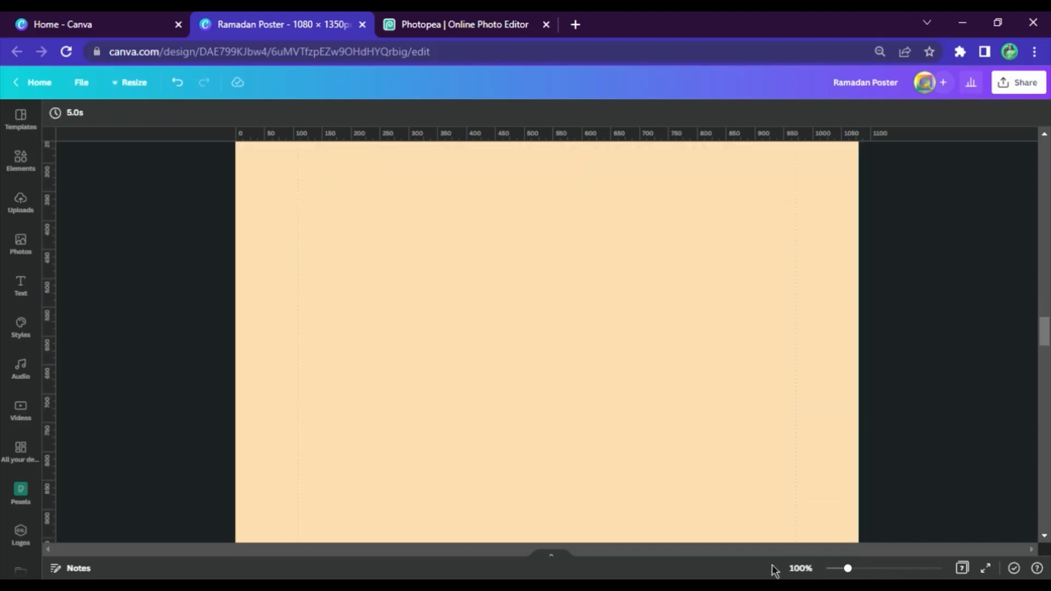
left_click(799, 569)
left_click(798, 425)
left_click(799, 568)
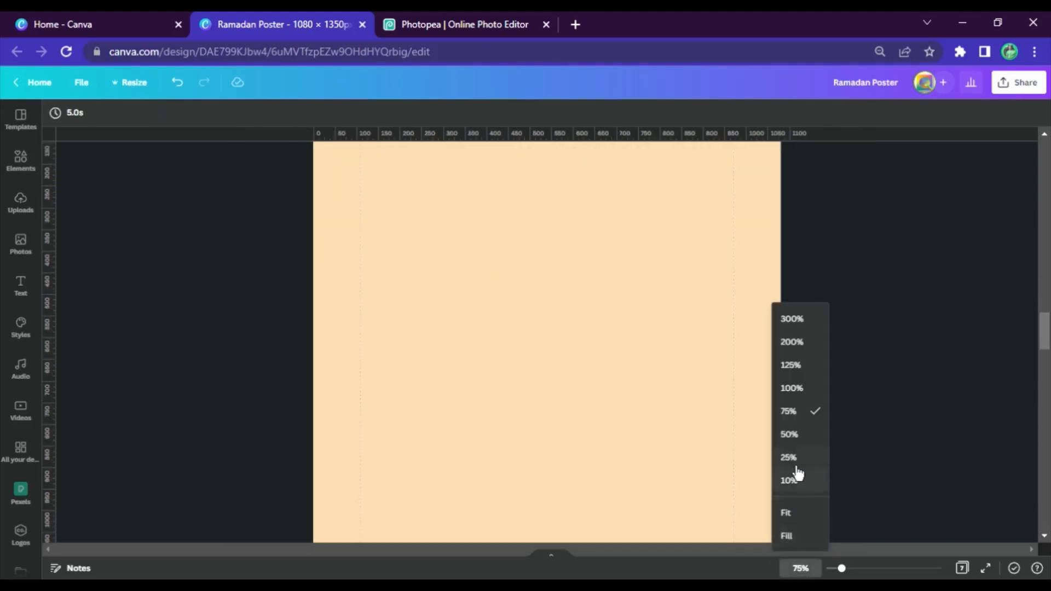
left_click(789, 434)
scroll(668, 346, "up", 15)
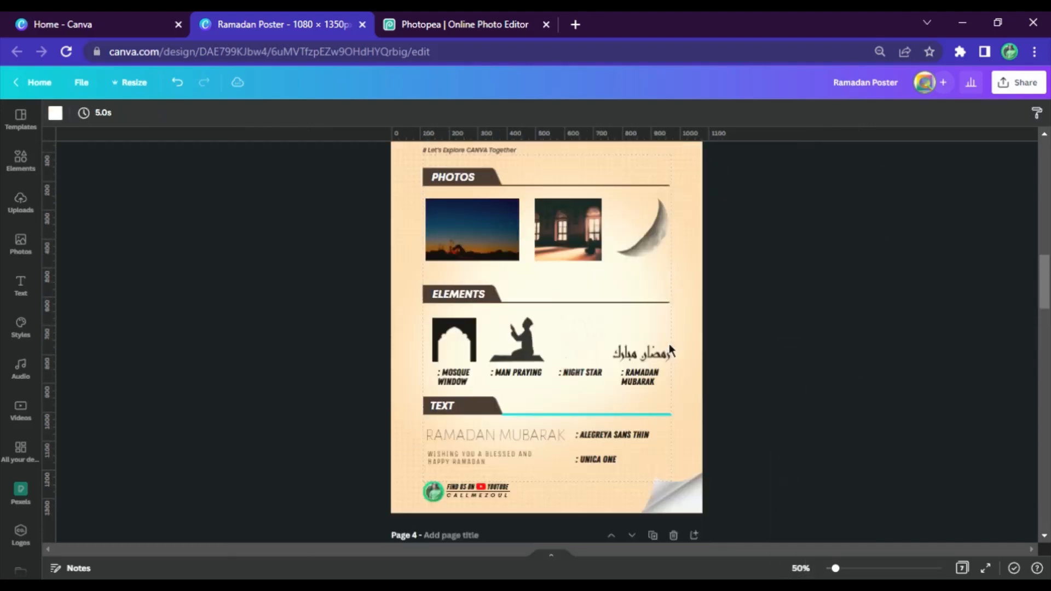
scroll(648, 346, "down", 3)
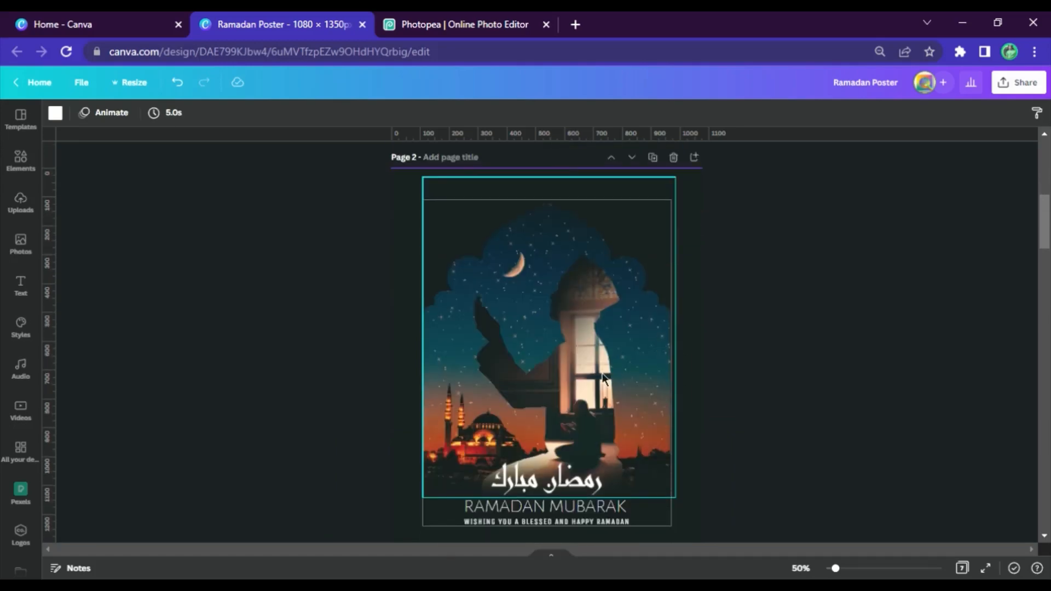
Step: Copy the sunset mosque photo from page 3 to page 4, enlarge it to nearly the page width and align it with the upper left corner
scroll(604, 378, "down", 9)
scroll(528, 389, "up", 2)
left_click(476, 324)
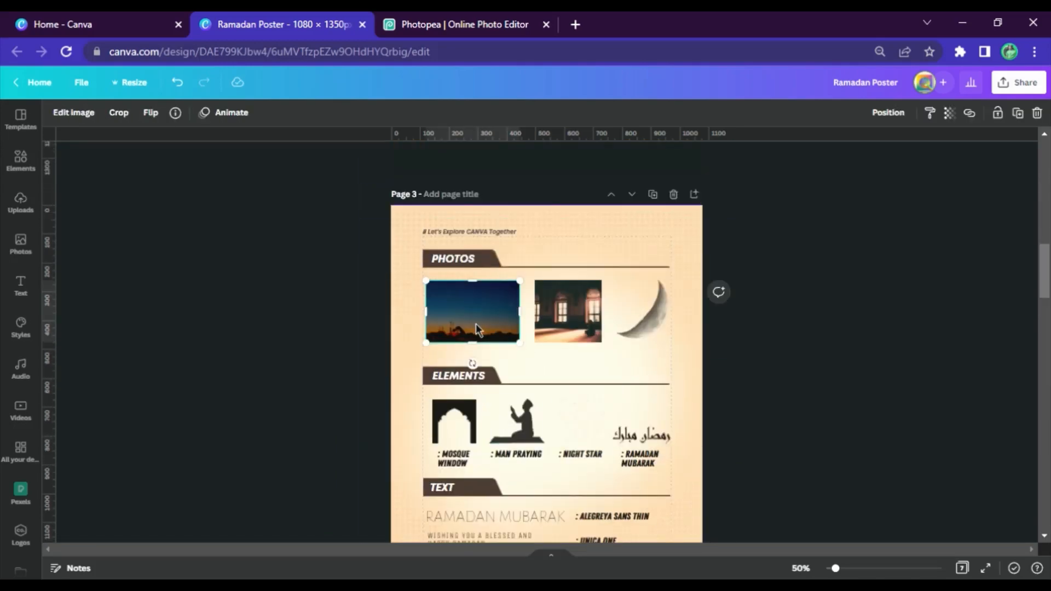
key("ctrl+c")
scroll(519, 458, "down", 7)
left_click(521, 412)
key("ctrl+v")
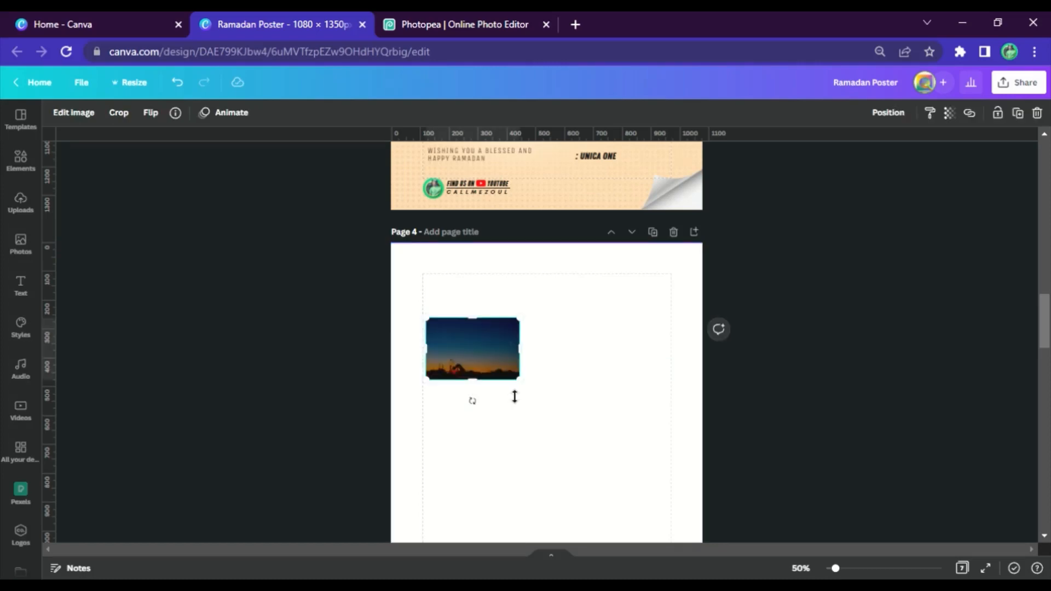
left_click_drag(528, 387, 732, 520)
left_click_drag(570, 404, 542, 343)
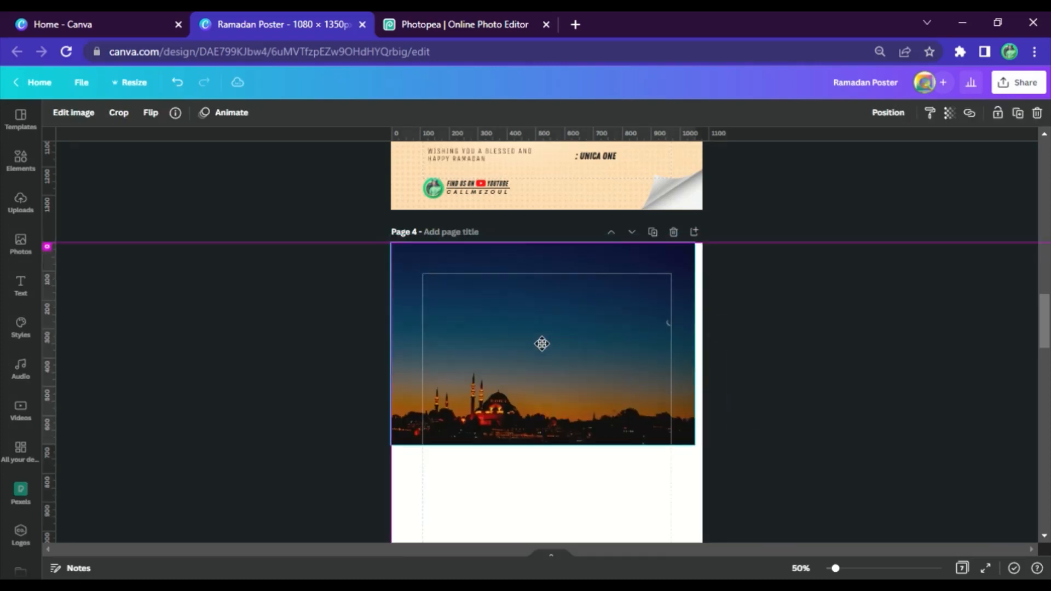
Step: Enlarge the sunset photo on page 4 until it covers the whole page and adjust its position
scroll(703, 361, "down", 3)
left_click_drag(701, 301, 957, 546)
left_click_drag(994, 494, 987, 490)
left_click_drag(546, 342, 563, 365)
Step: Shrink the second copy of the sunset photo to slightly wider than page 4 and place it over the background photo
scroll(556, 362, "up", 3)
left_click_drag(837, 264, 689, 382)
left_click_drag(552, 422, 646, 317)
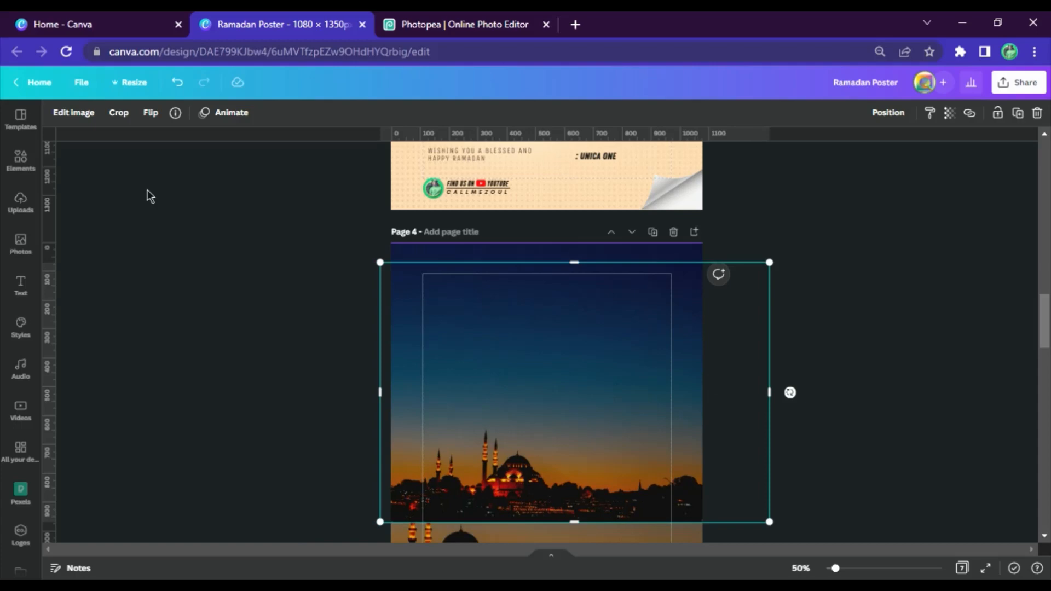
Step: Remove the background from the upper sunset photo copy and move the mosque skyline cutout further down page 4
left_click(96, 123)
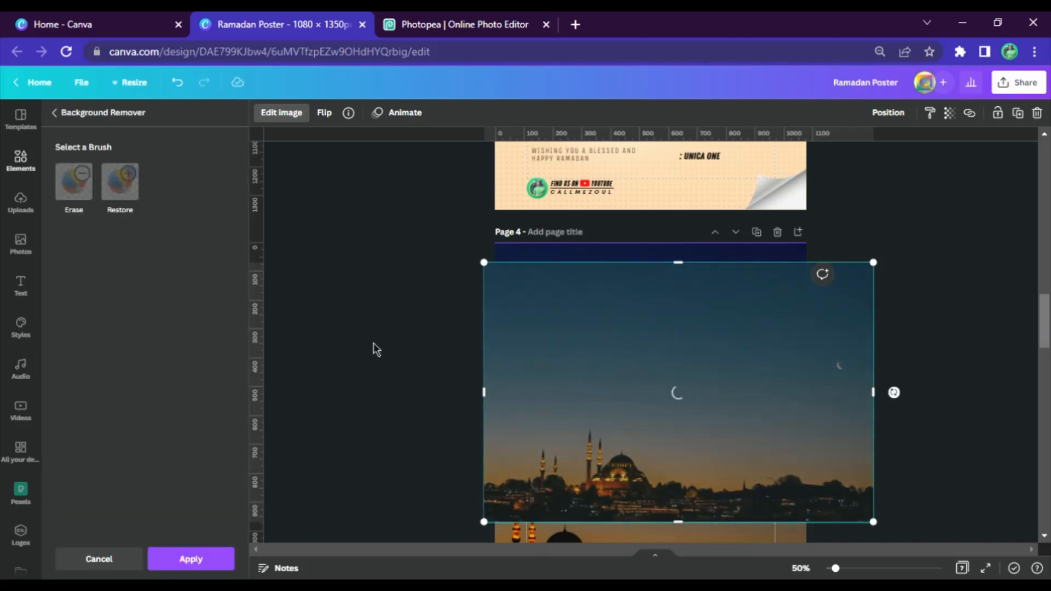
left_click(191, 557)
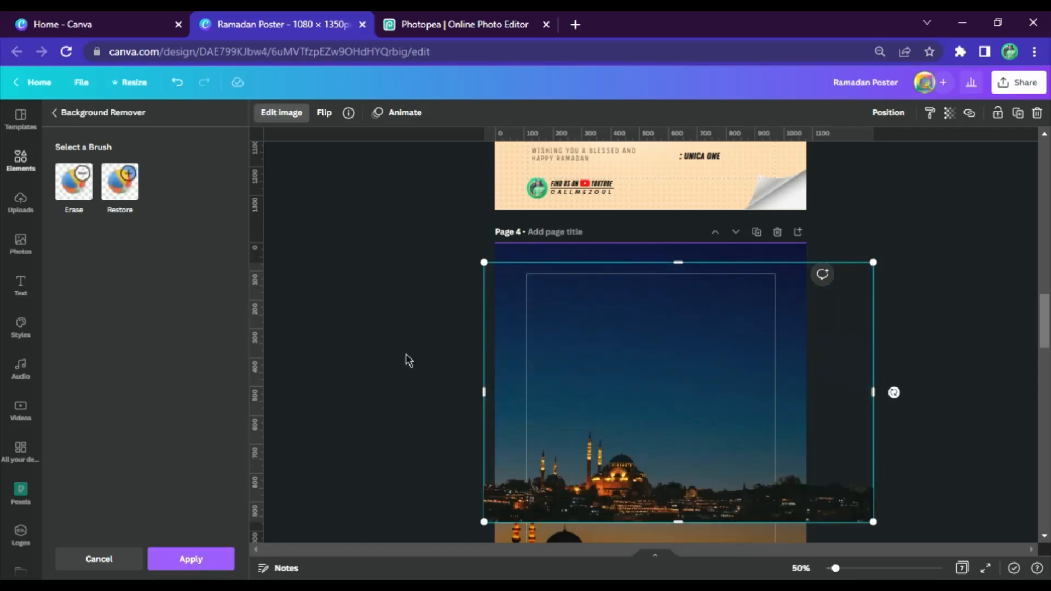
scroll(507, 371, "down", 2)
left_click_drag(663, 337, 639, 469)
scroll(639, 470, "up", 3)
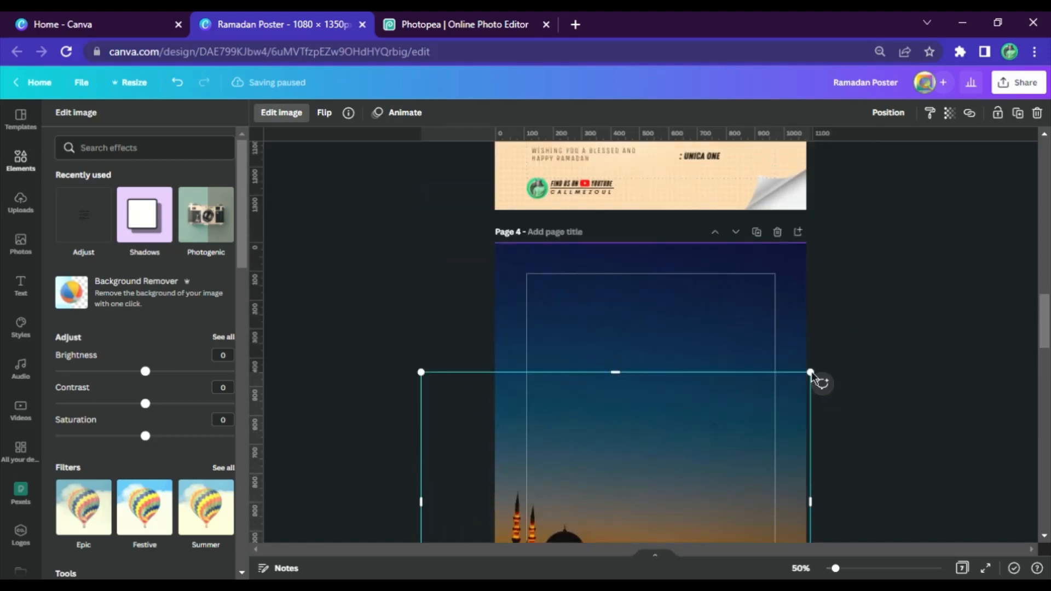
Step: Enlarge the mosque skyline cutout well beyond the page width, centre it horizontally and place its skyline near the bottom of page 4
left_click_drag(852, 347, 1021, 261)
scroll(804, 265, "down", 3)
left_click_drag(746, 329, 690, 338)
scroll(877, 366, "up", 3)
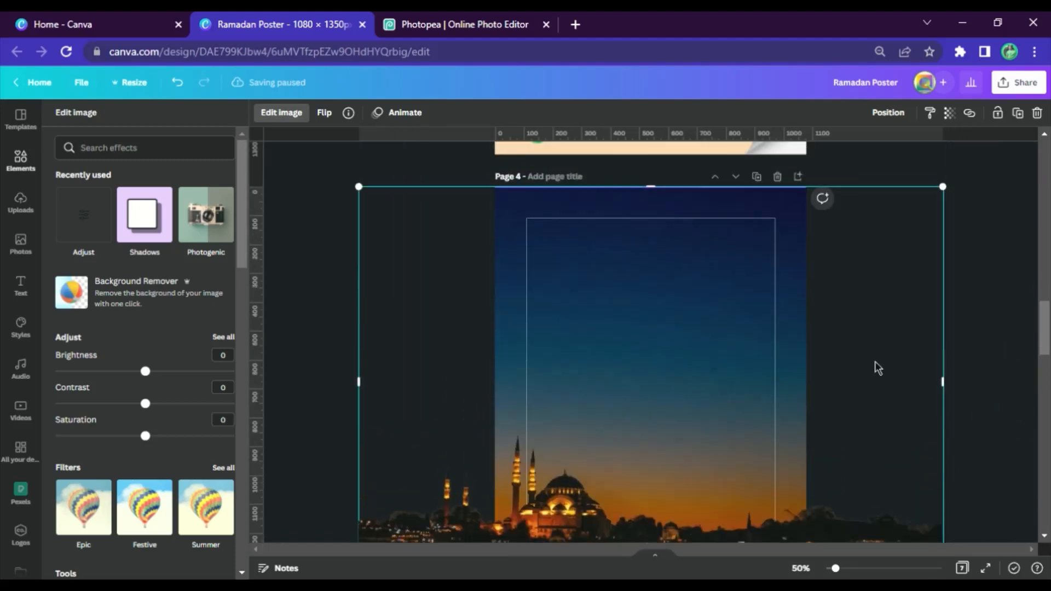
left_click_drag(710, 274, 711, 277)
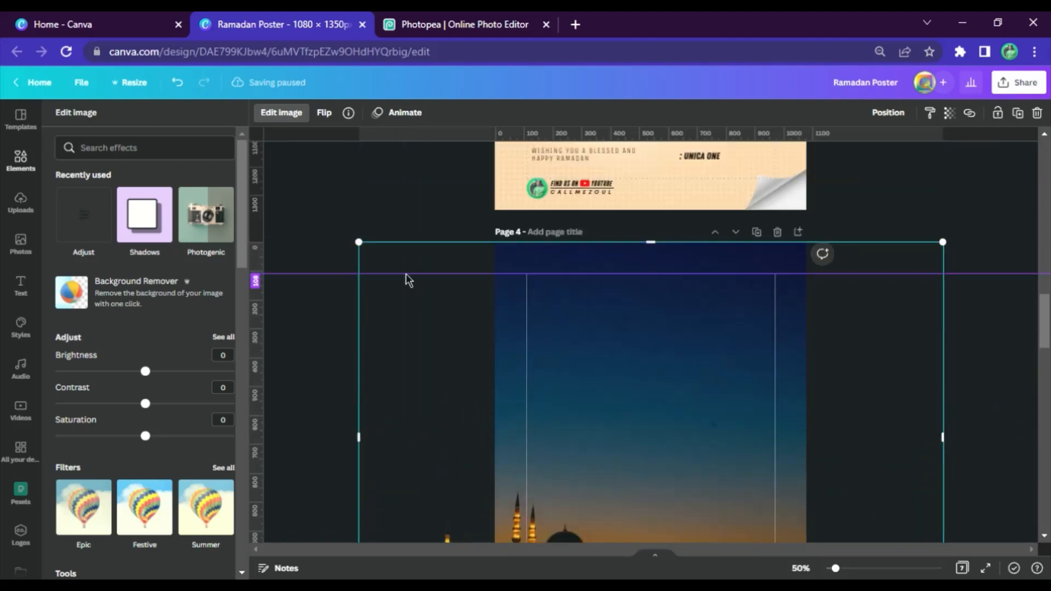
left_click_drag(627, 255, 621, 316)
left_click(371, 284)
scroll(328, 255, "down", 1)
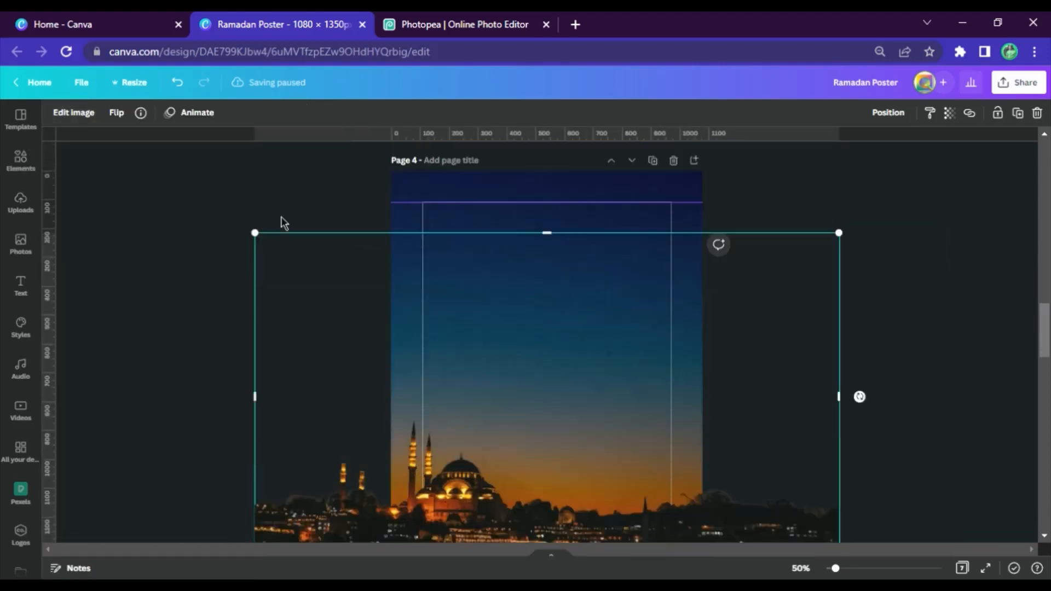
Step: Apply the warm Sandi filter from the Photogenic effects to the mosque skyline cutout
left_click(282, 219)
left_click(505, 488)
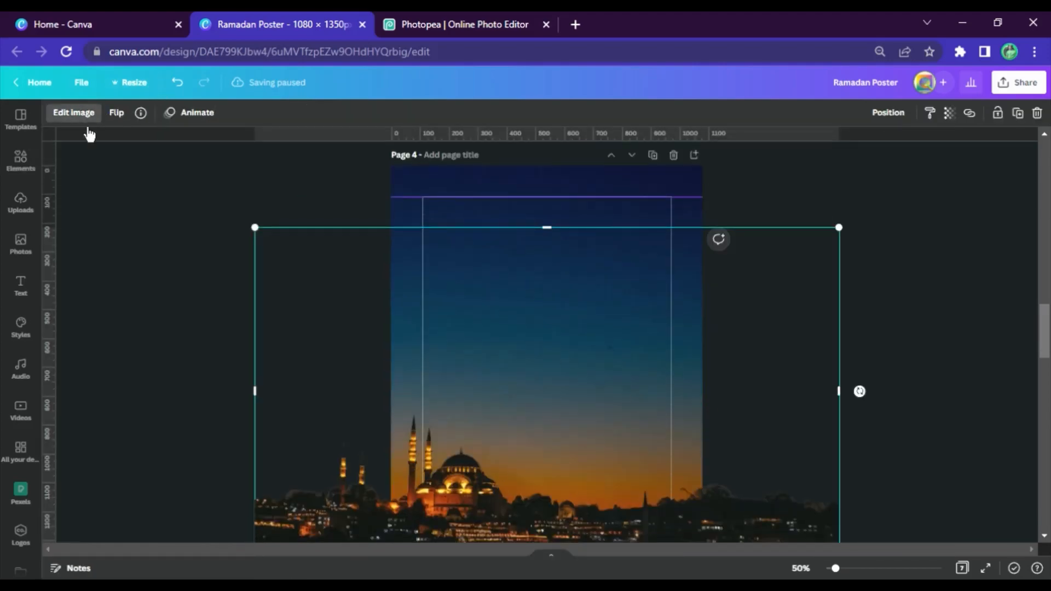
left_click(73, 112)
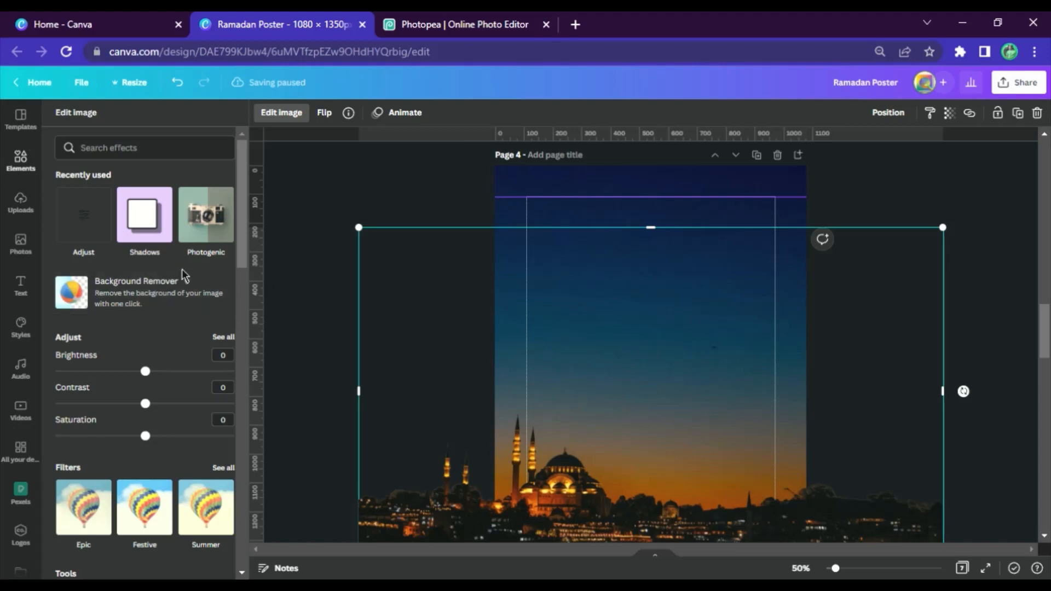
scroll(197, 328, "down", 10)
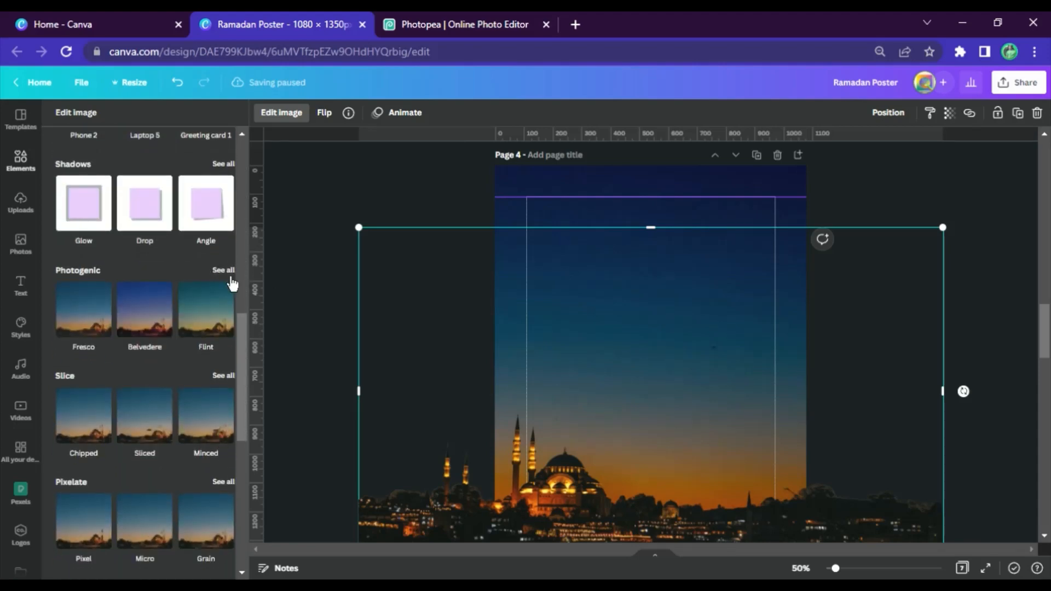
left_click(225, 270)
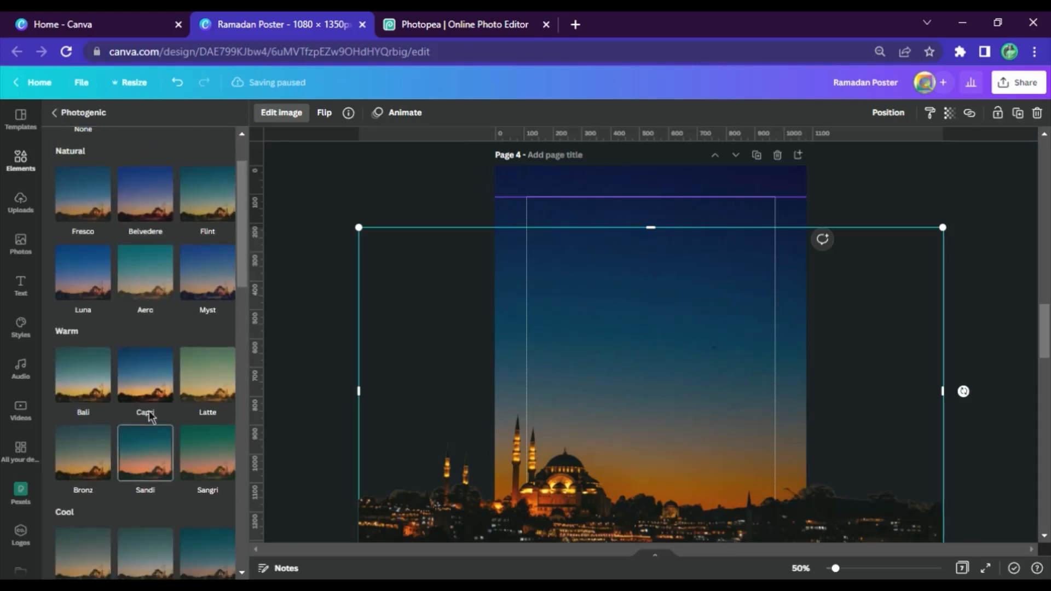
left_click(162, 458)
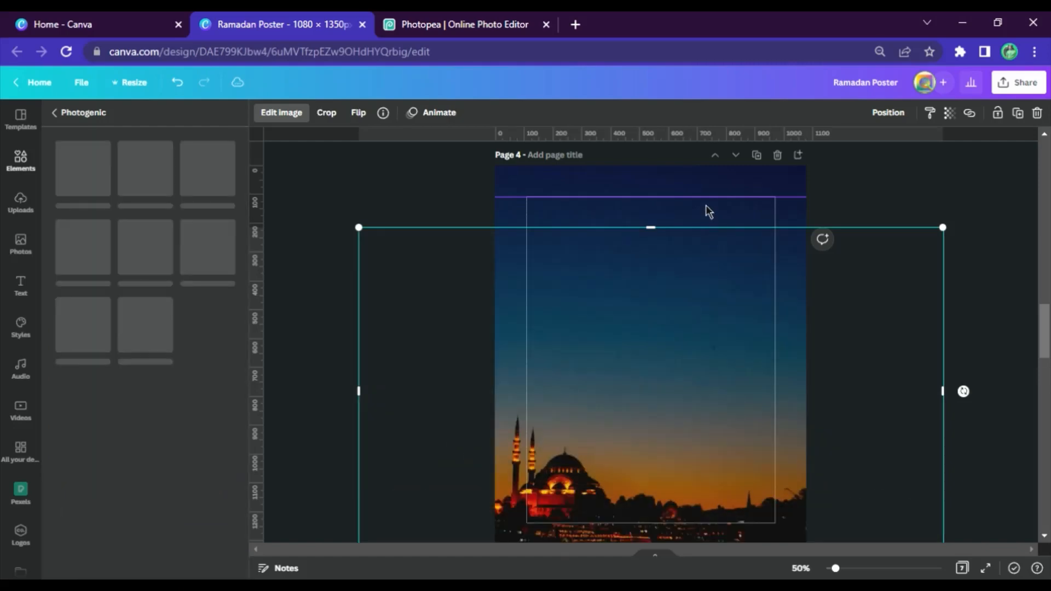
Step: Apply the warm Sandi Photogenic filter to the background sunset photo on page 4
left_click(710, 193)
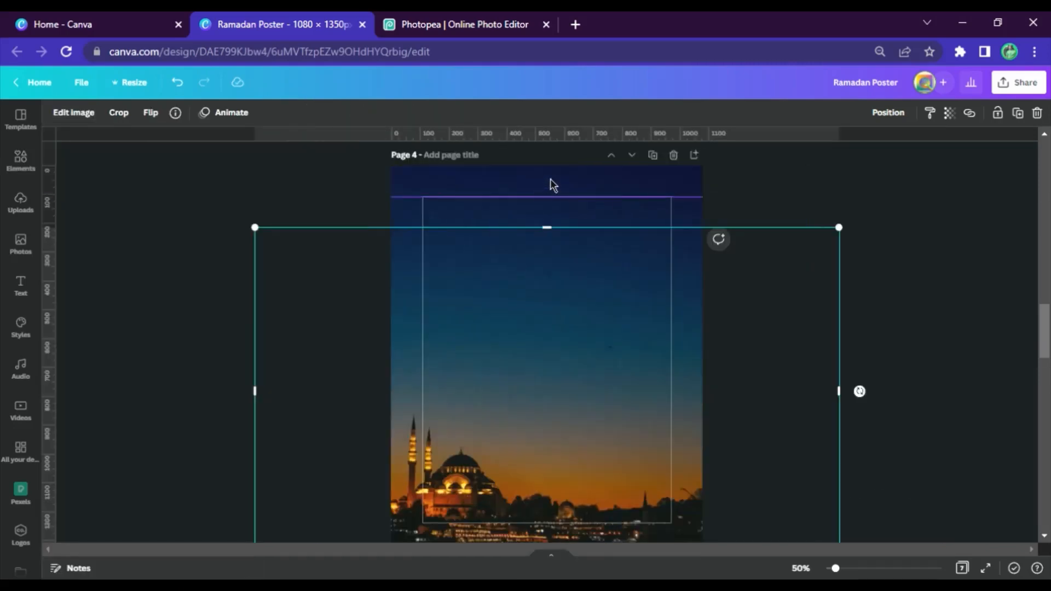
left_click(550, 179)
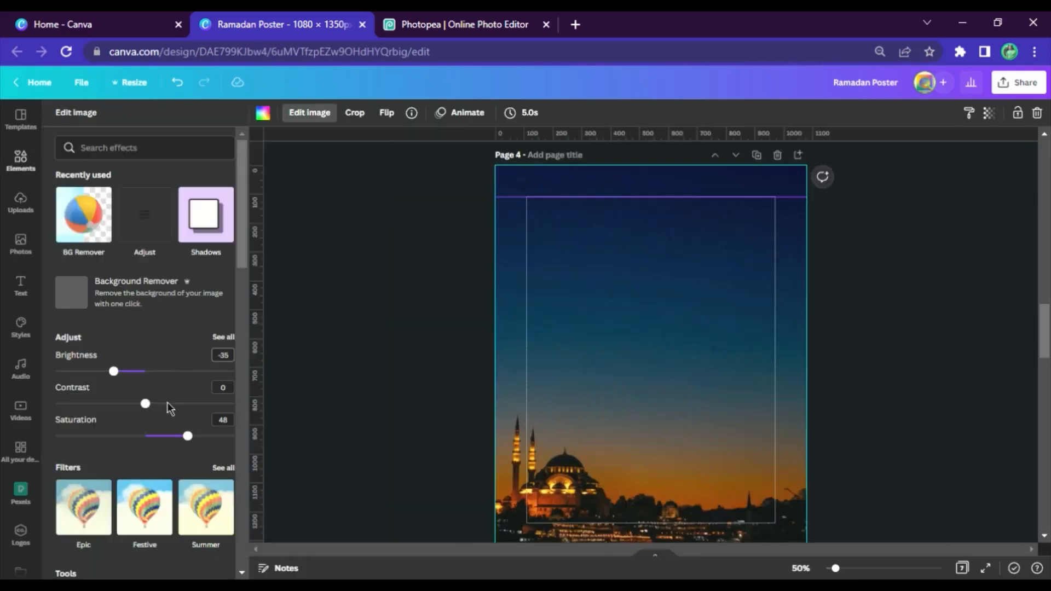
scroll(190, 433, "down", 10)
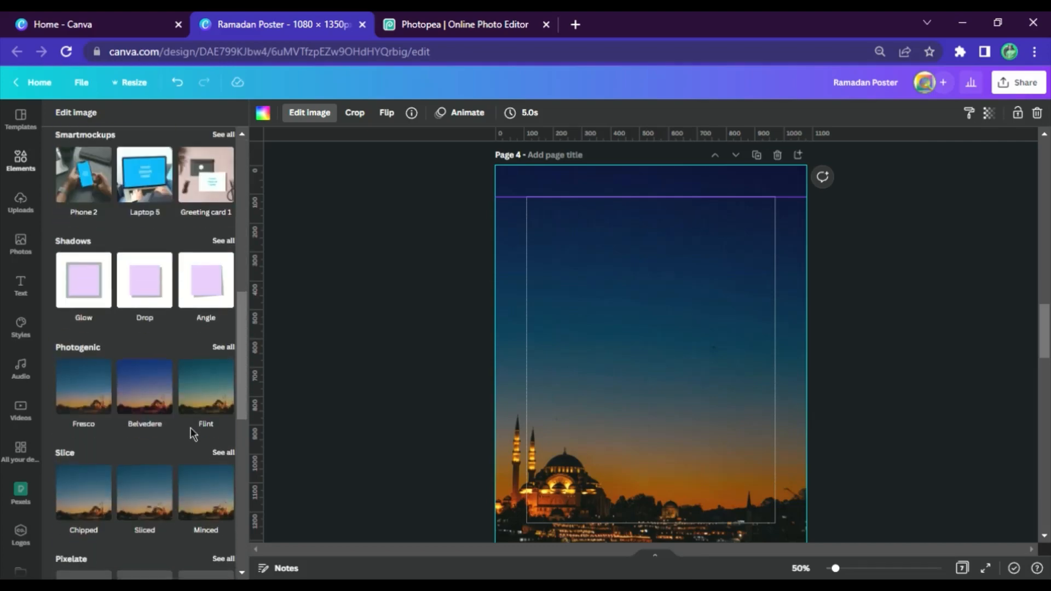
left_click(231, 357)
scroll(164, 455, "down", 2)
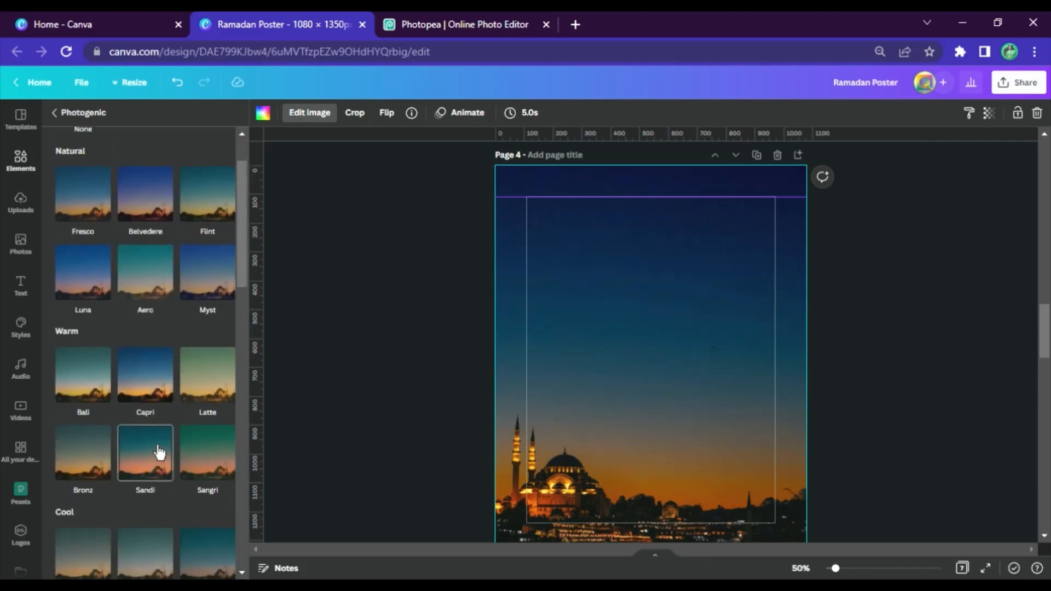
left_click(159, 452)
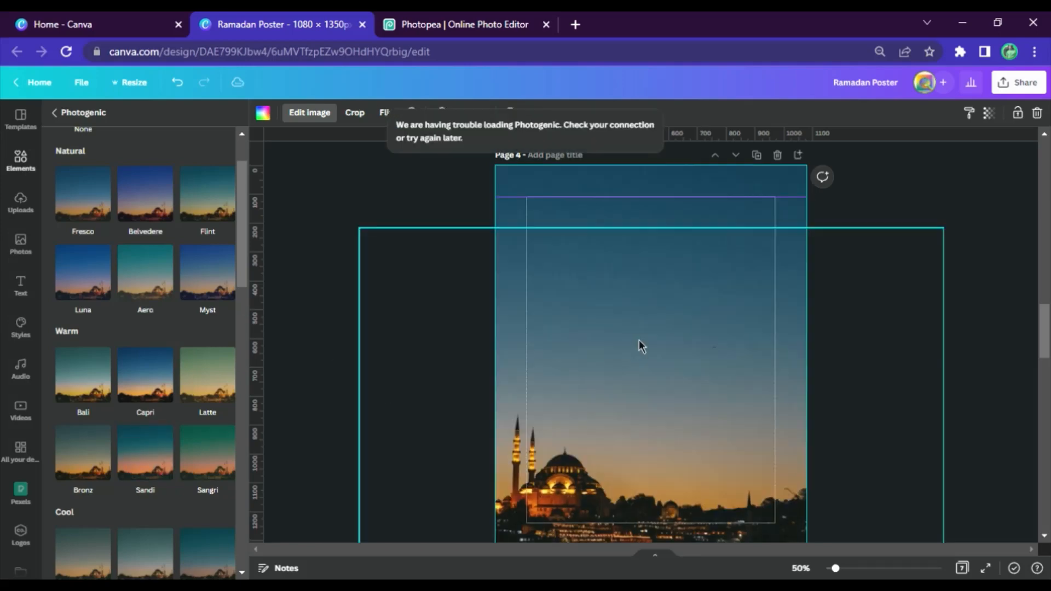
left_click(639, 340)
left_click(896, 194)
left_click(563, 336)
Step: Copy the night star element from page 3 and paste it onto page 4
scroll(567, 352, "up", 15)
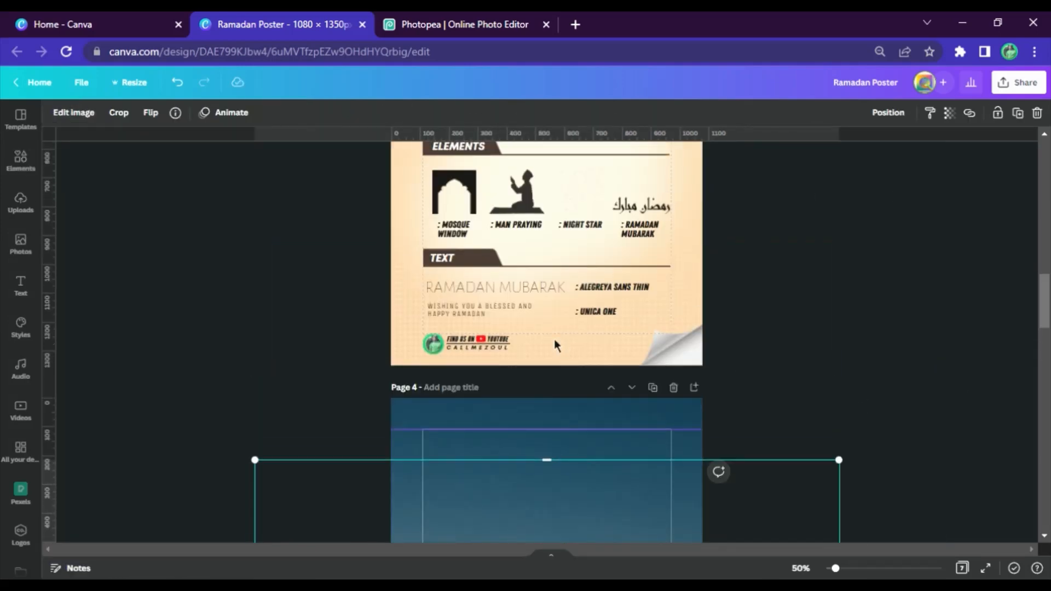
scroll(570, 330, "down", 9)
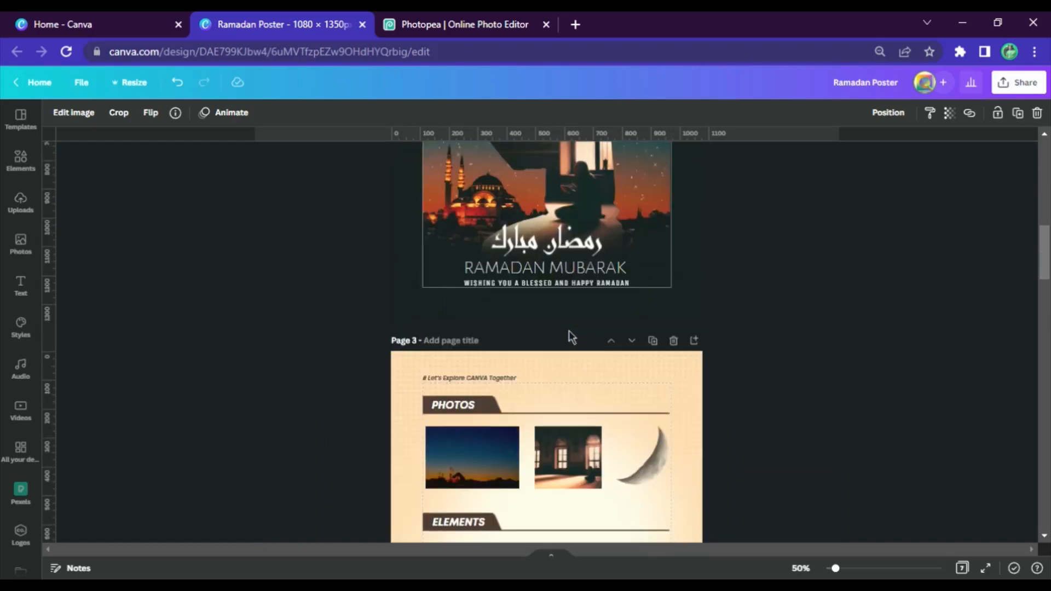
left_click(584, 427)
scroll(571, 408, "down", 1)
scroll(532, 356, "down", 5)
left_click(542, 422)
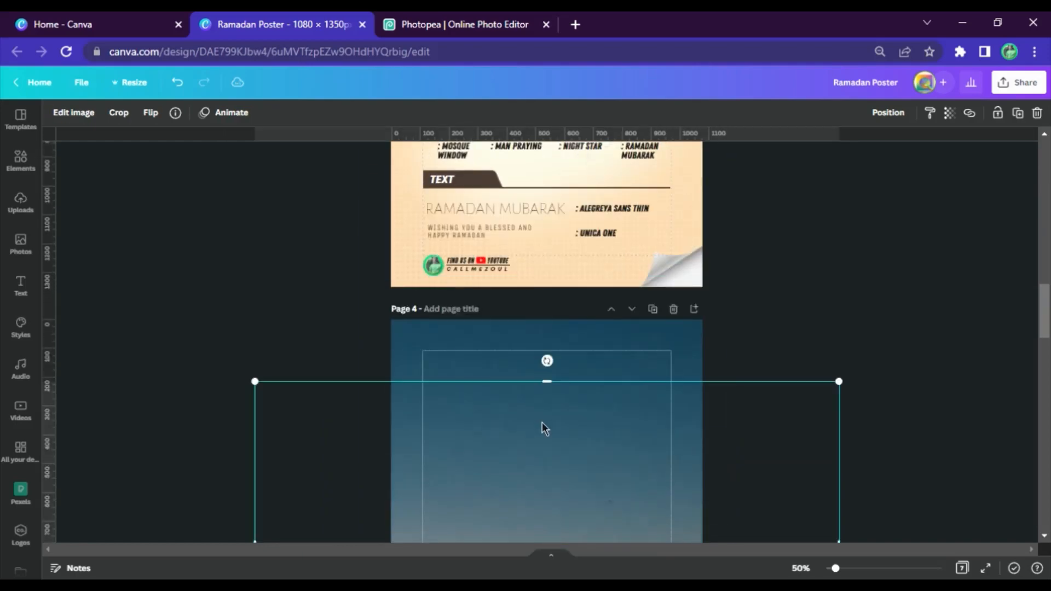
key("ctrl+v")
Step: Enlarge the night star element to over half the page width and align it with the upper left corner of page 4
scroll(512, 325, "down", 3)
left_click_drag(606, 404, 751, 542)
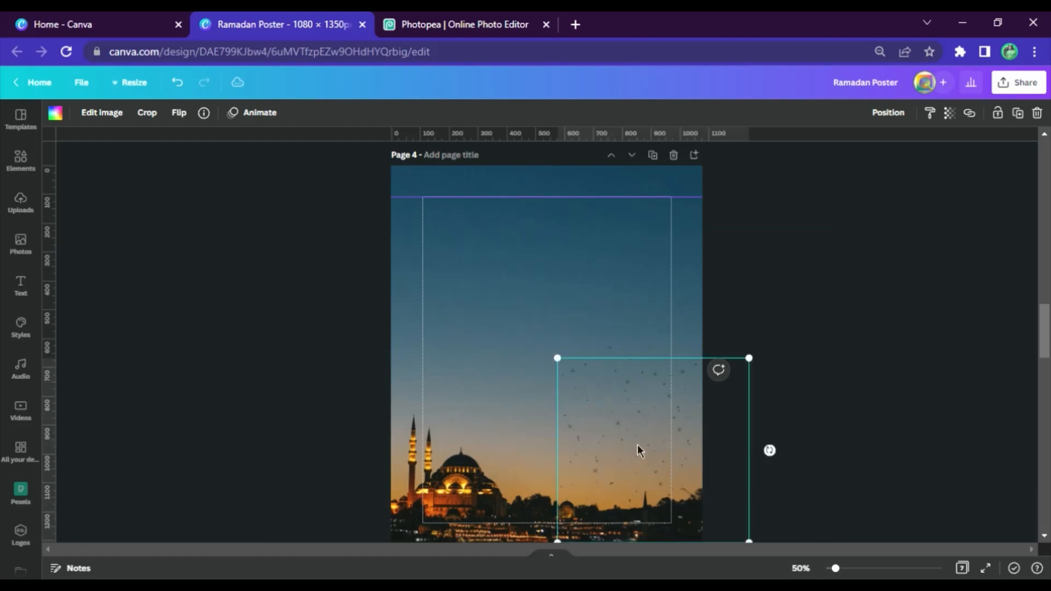
left_click_drag(637, 445, 471, 251)
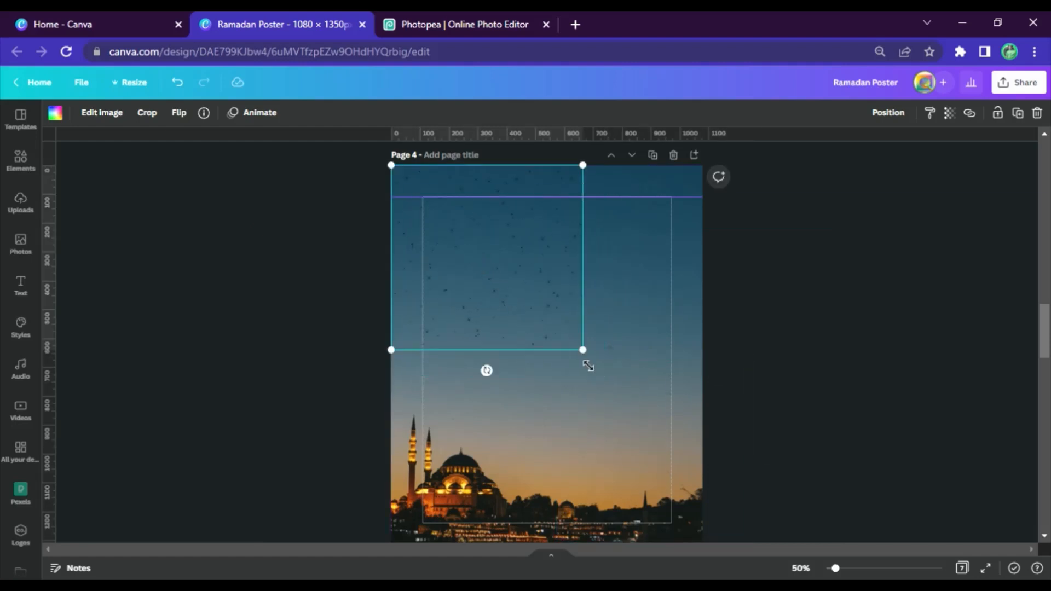
Step: Shrink the night star element to just under half the page width and recolour it white
left_click_drag(584, 354, 540, 310)
left_click(460, 502)
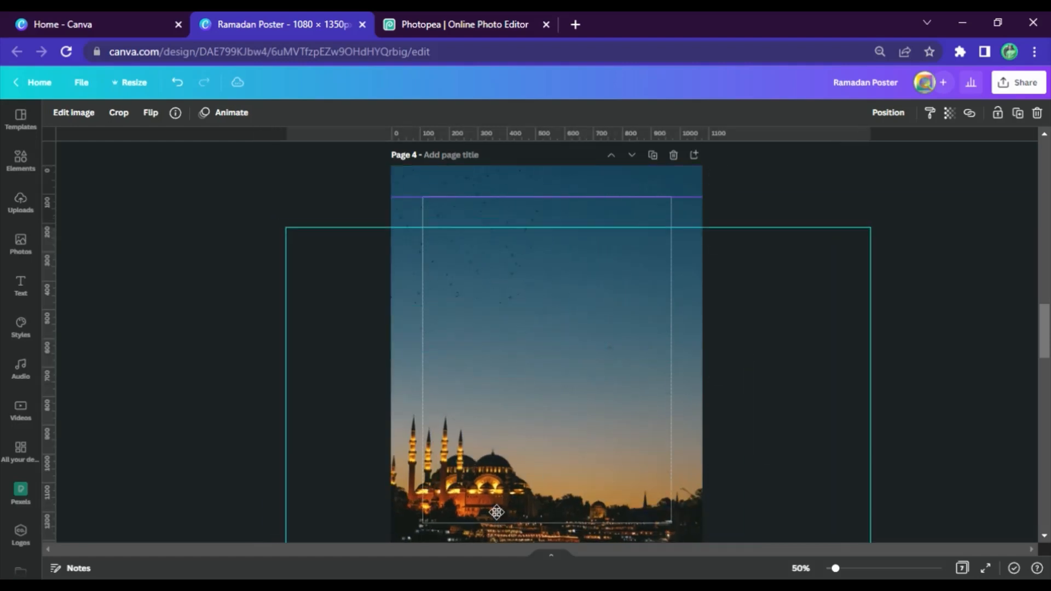
left_click(495, 208)
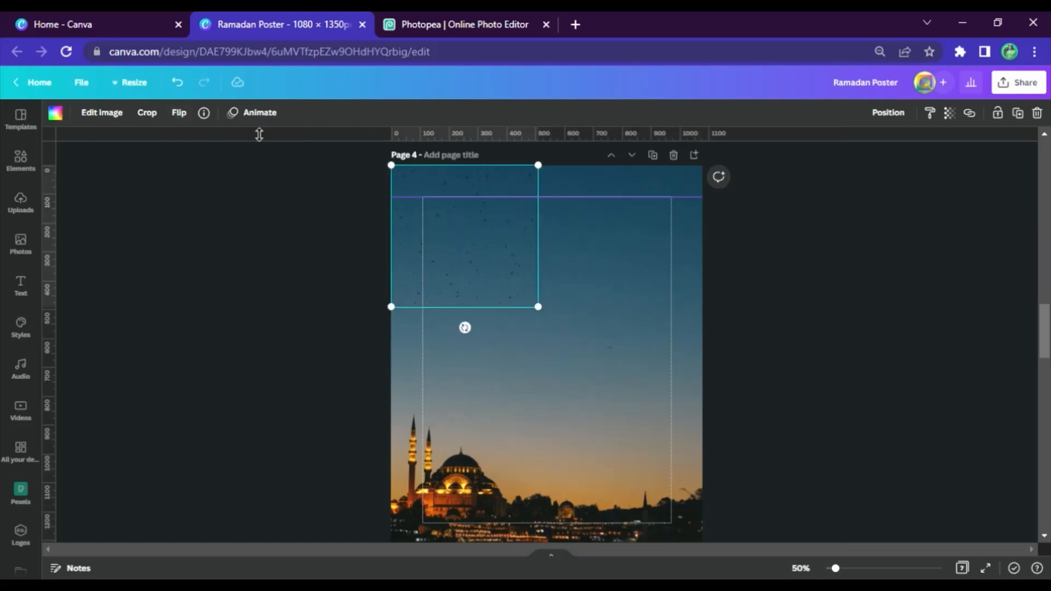
left_click(55, 113)
left_click(161, 235)
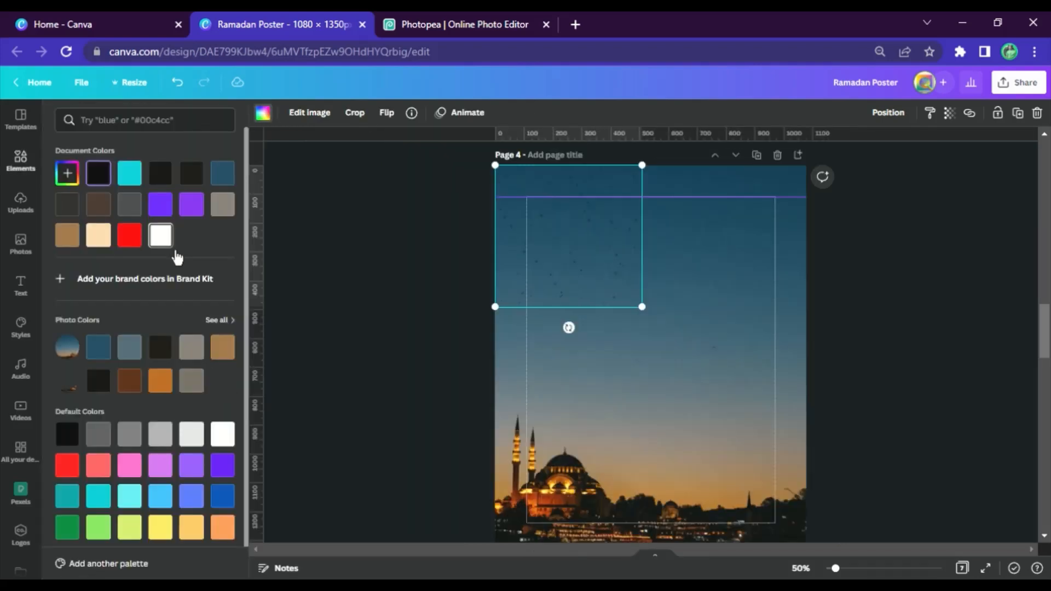
Step: Duplicate the white star pattern into the upper right corner of page 4 and enlarge both copies to about half the page width
key("ctrl+d")
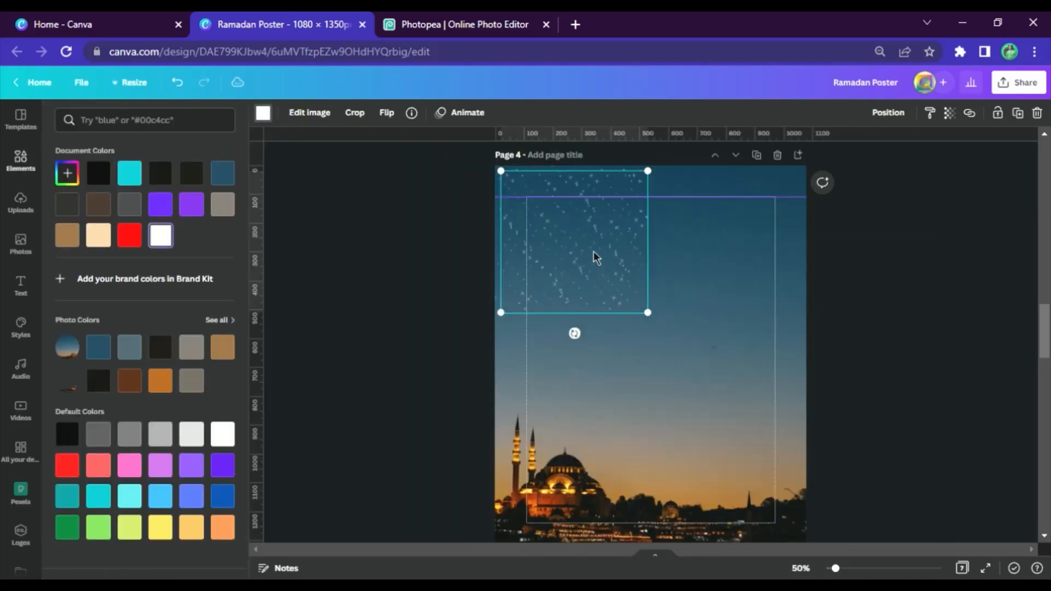
left_click_drag(744, 244, 767, 257)
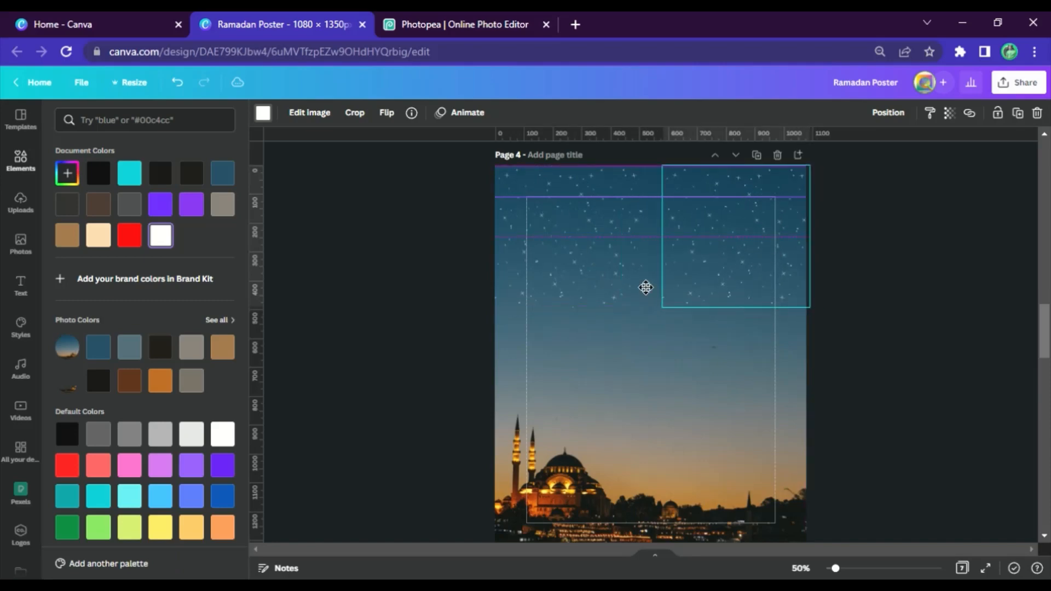
left_click(628, 301)
left_click_drag(644, 310, 657, 324)
left_click(727, 303)
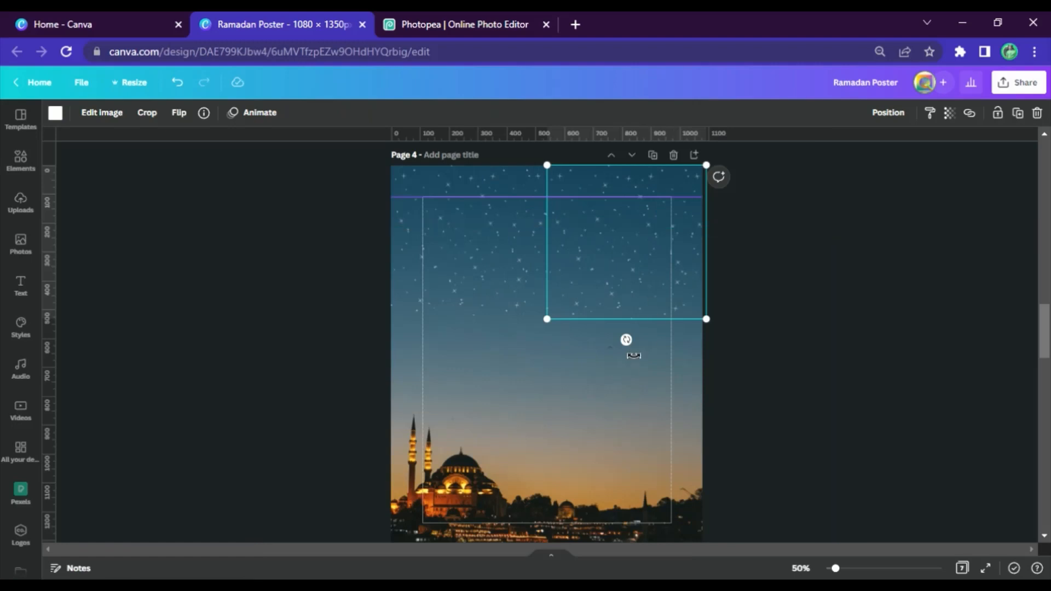
Step: Rotate the upper right star pattern to -90° and place two more star copies side by side beneath the upper pair
left_click_drag(626, 340, 731, 256)
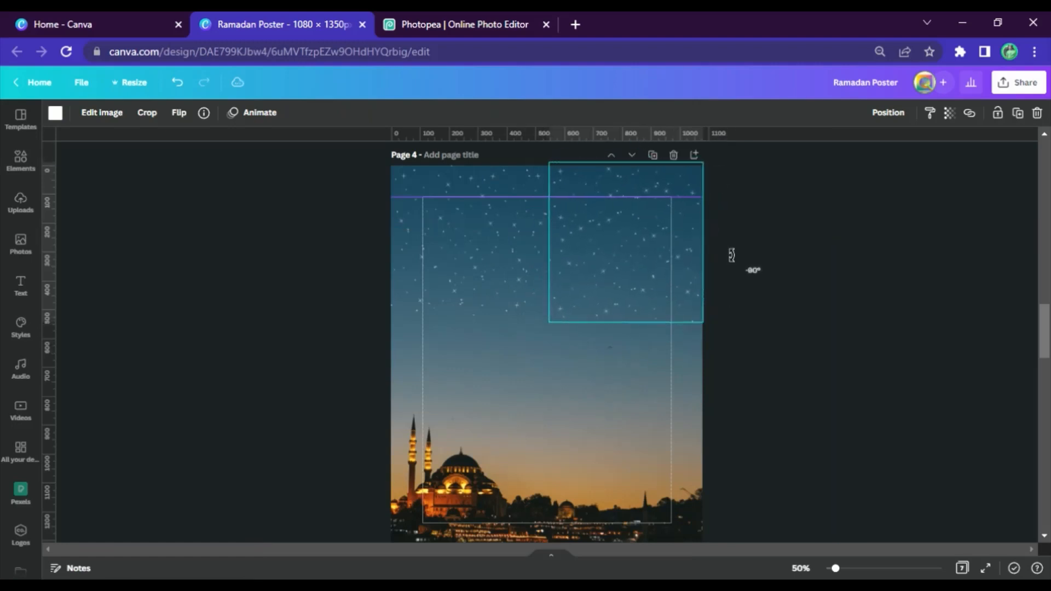
left_click(846, 269)
left_click(462, 272)
left_click_drag(462, 272, 647, 436)
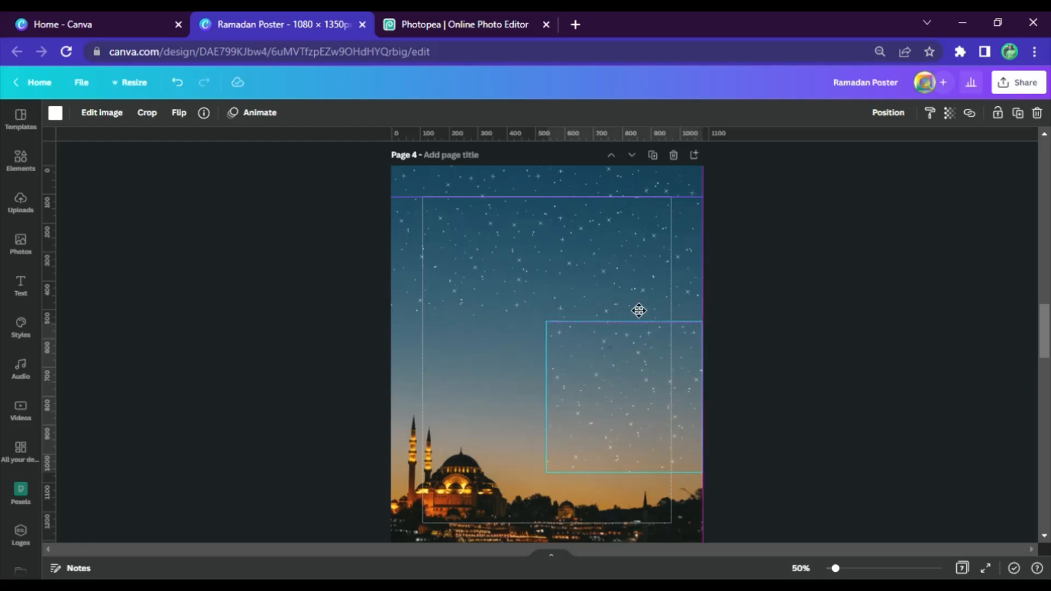
left_click_drag(626, 296, 473, 436)
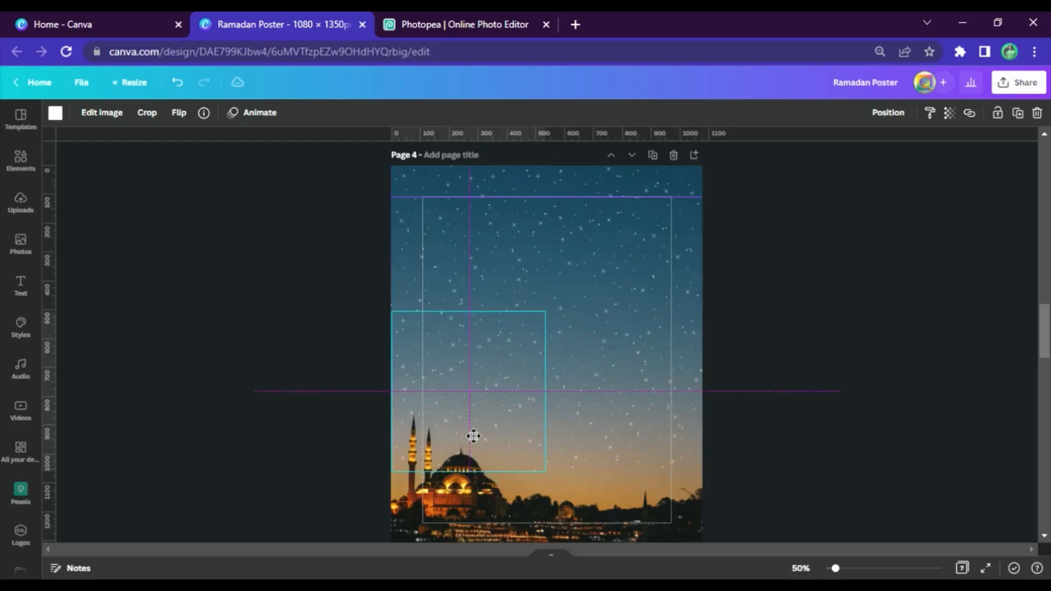
Step: Select all four star patterns, enlarge them together past both side edges of page 4, and open their transparency setting
left_click(497, 209)
left_click(629, 209)
left_click(619, 372)
key("ctrl+a")
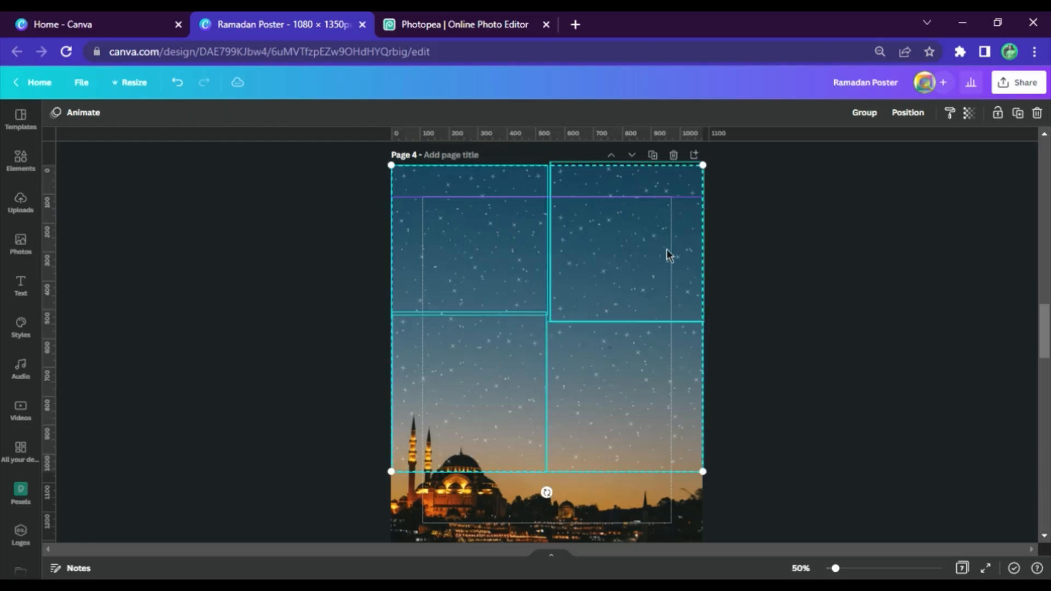
left_click_drag(706, 486, 756, 531)
left_click_drag(657, 394, 654, 403)
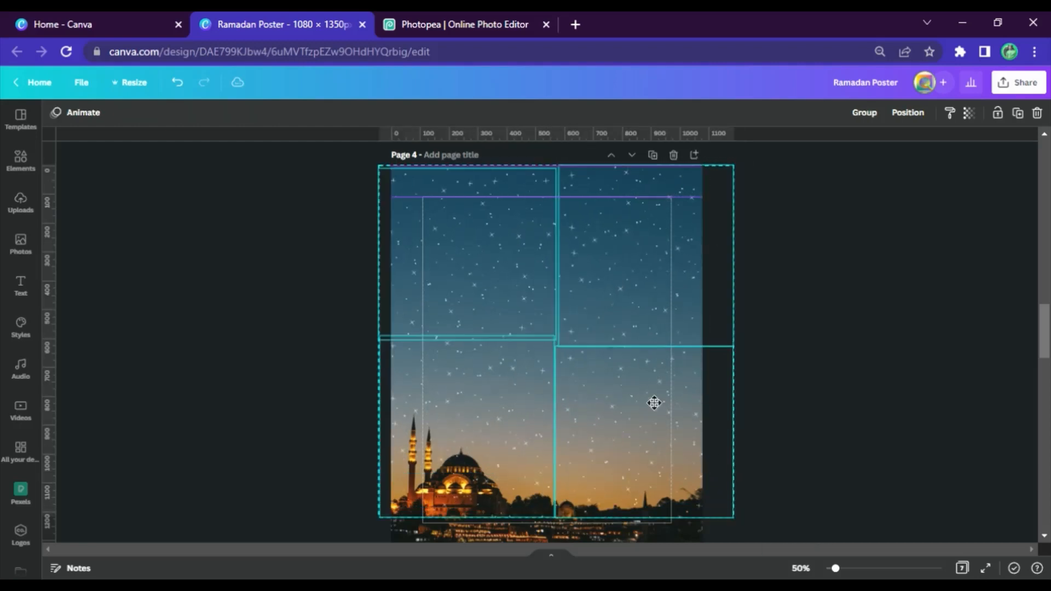
left_click(969, 113)
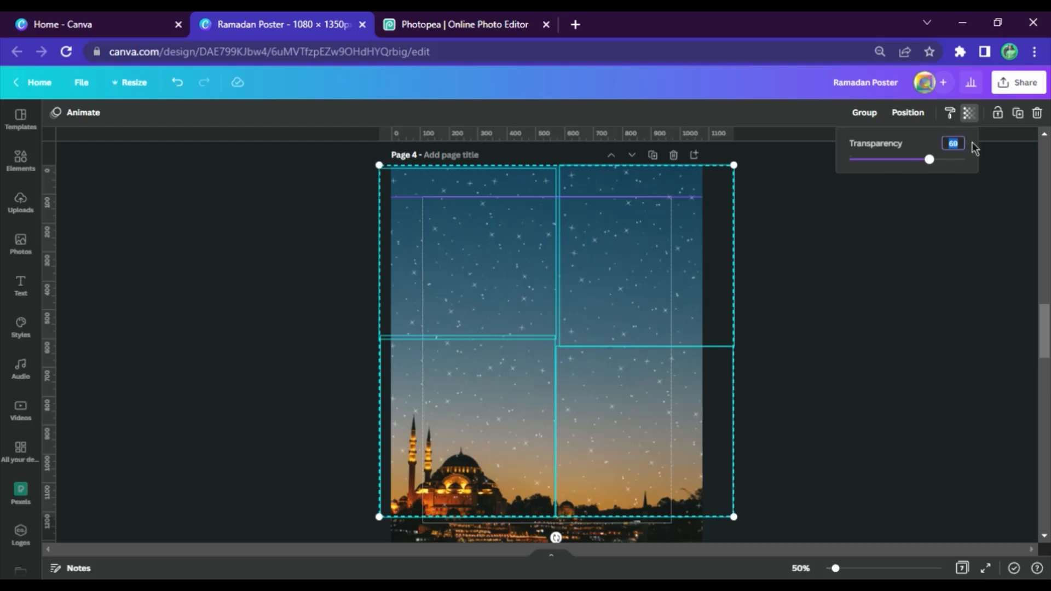
left_click(933, 325)
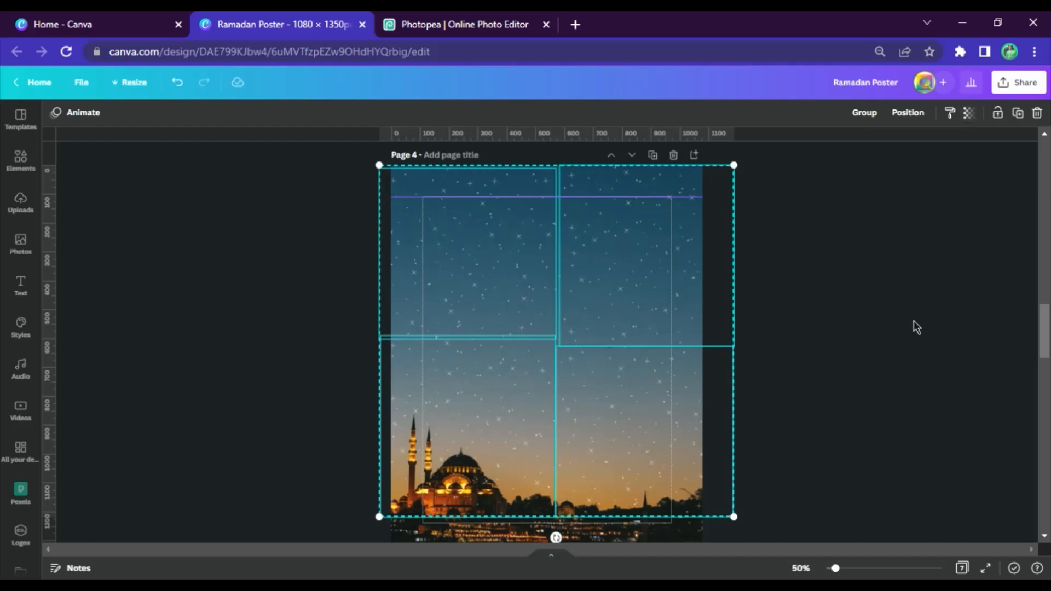
left_click(913, 321)
Step: Bring the mosque skyline cutout to the front so that it covers the star patterns
left_click(527, 540)
left_click(902, 121)
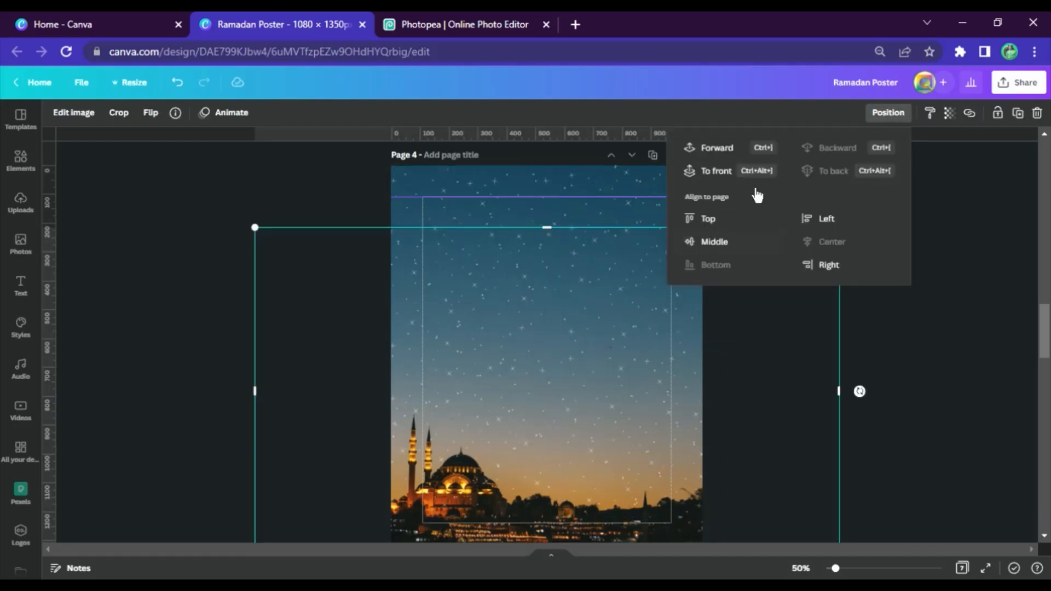
left_click(718, 182)
left_click(362, 312)
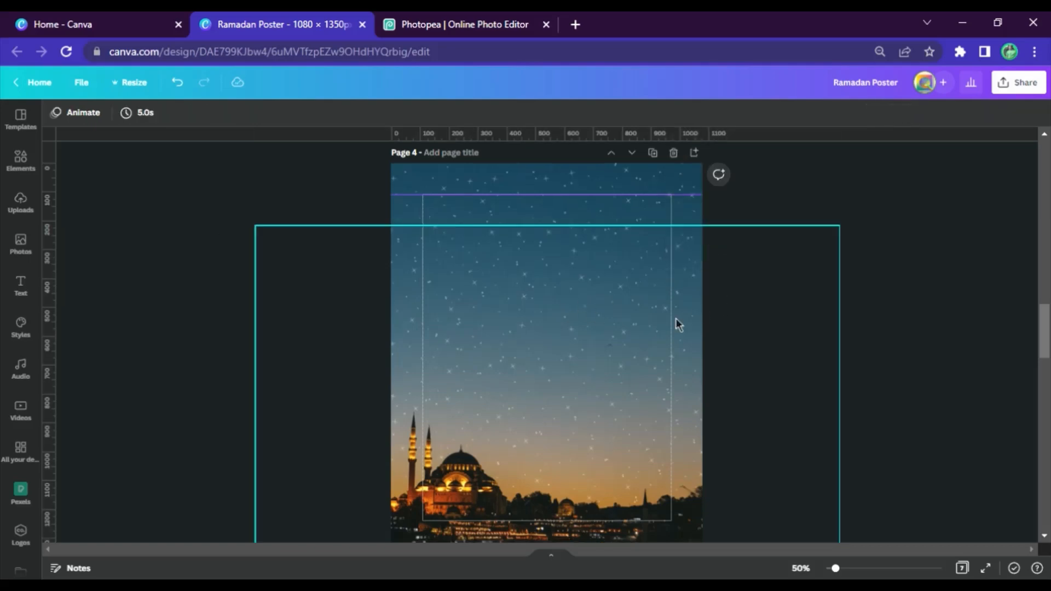
Step: Copy the mosque window element from page 3 and paste it onto page 4
scroll(763, 368, "down", 2)
scroll(811, 326, "up", 5)
scroll(550, 269, "up", 2)
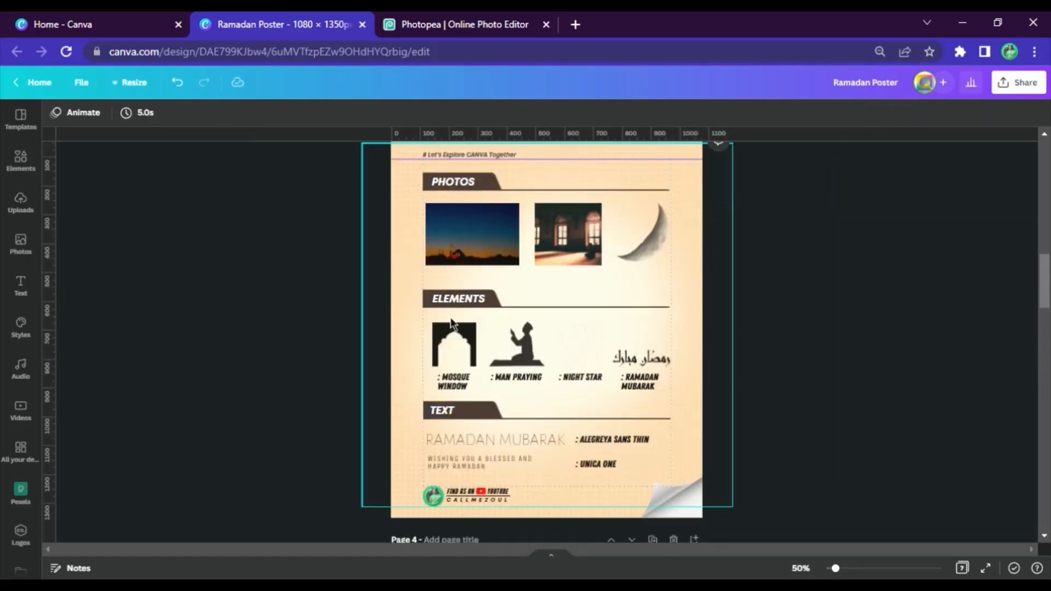
left_click(455, 353)
scroll(459, 381, "down", 6)
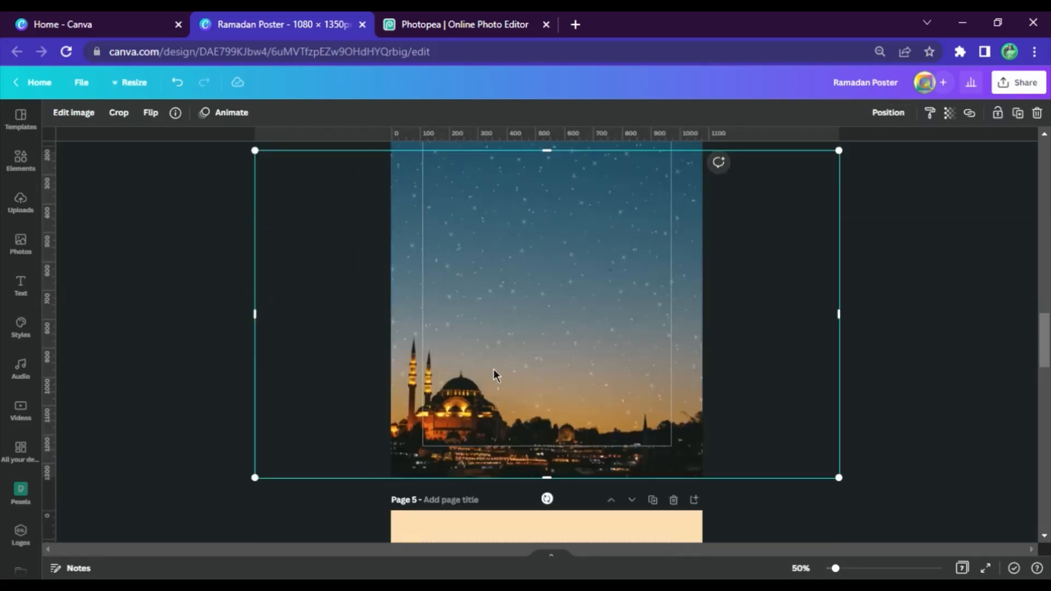
key("ctrl+v")
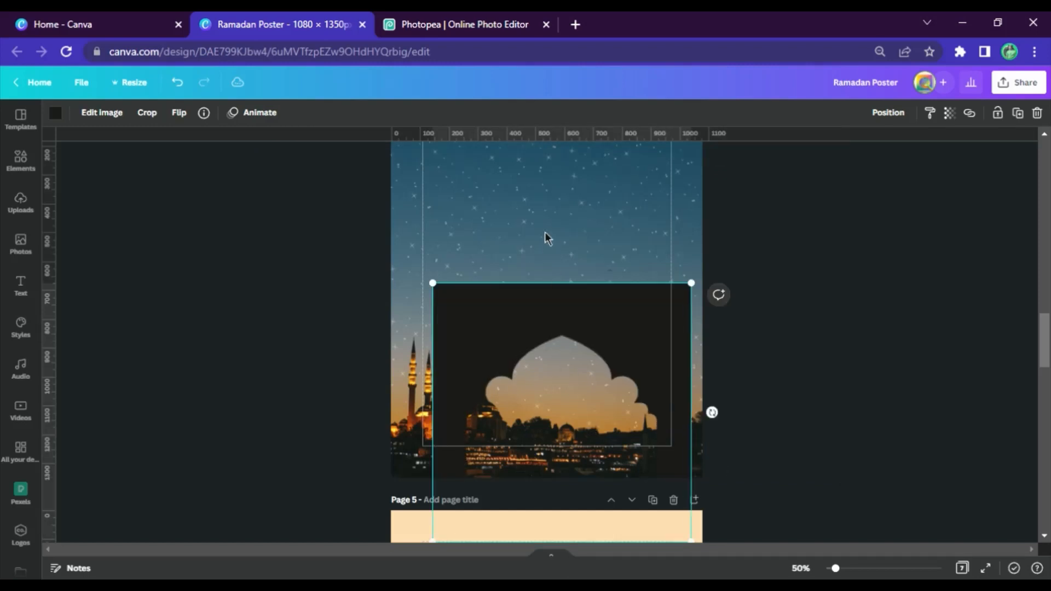
Step: Enlarge the mosque window until it is wider than page 4, align its upper edge with the page and centre it horizontally
left_click_drag(571, 341, 539, 237)
scroll(542, 238, "up", 3)
left_click_drag(670, 344, 805, 248)
left_click_drag(675, 292, 641, 321)
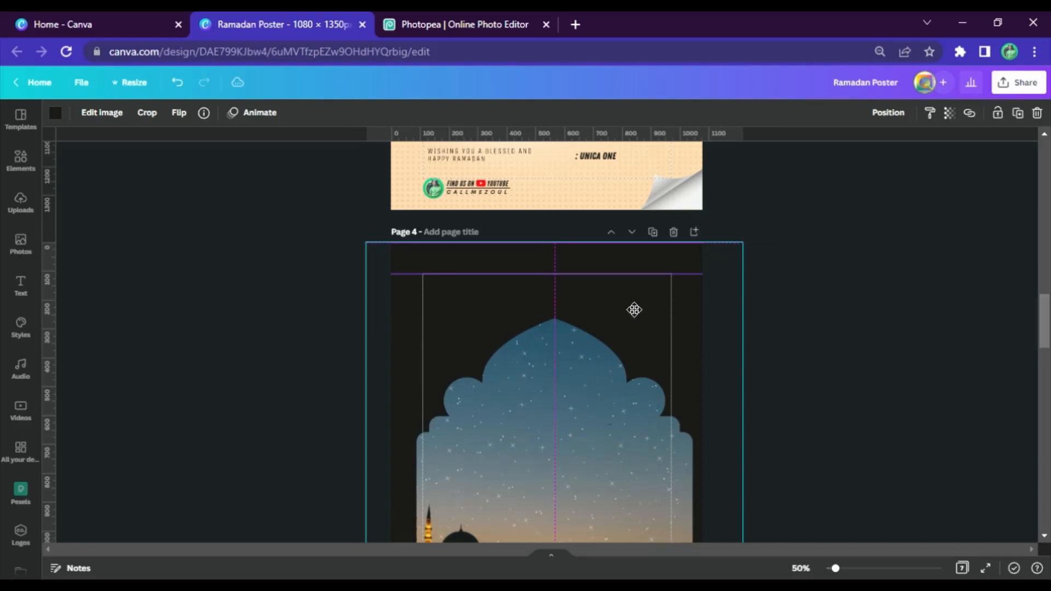
scroll(647, 240, "down", 3)
left_click_drag(659, 224, 667, 229)
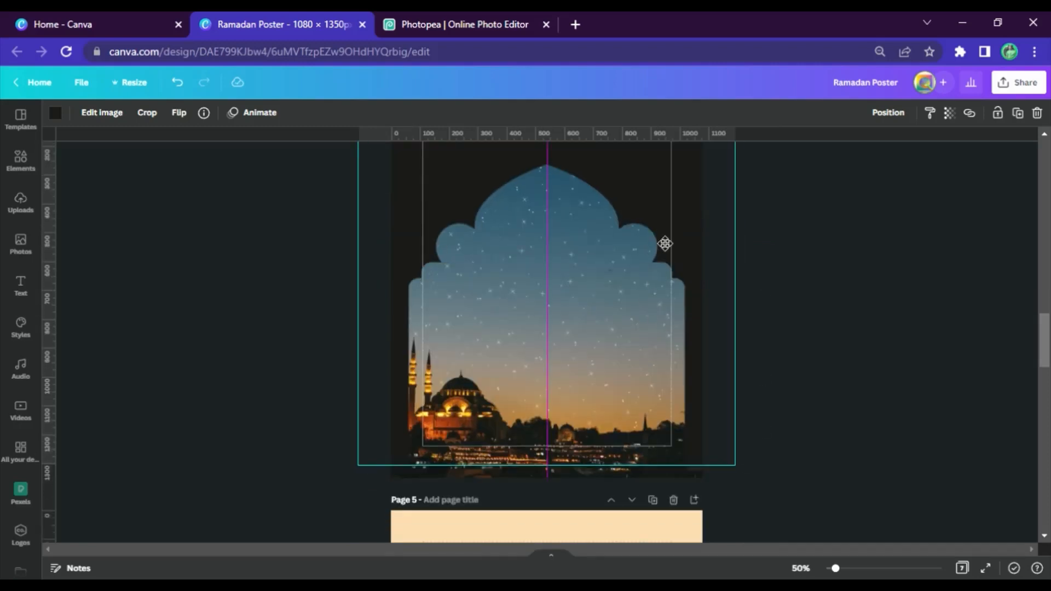
Step: Enlarge the mosque window slightly more and centre it horizontally on page 4 again
scroll(665, 247, "up", 2)
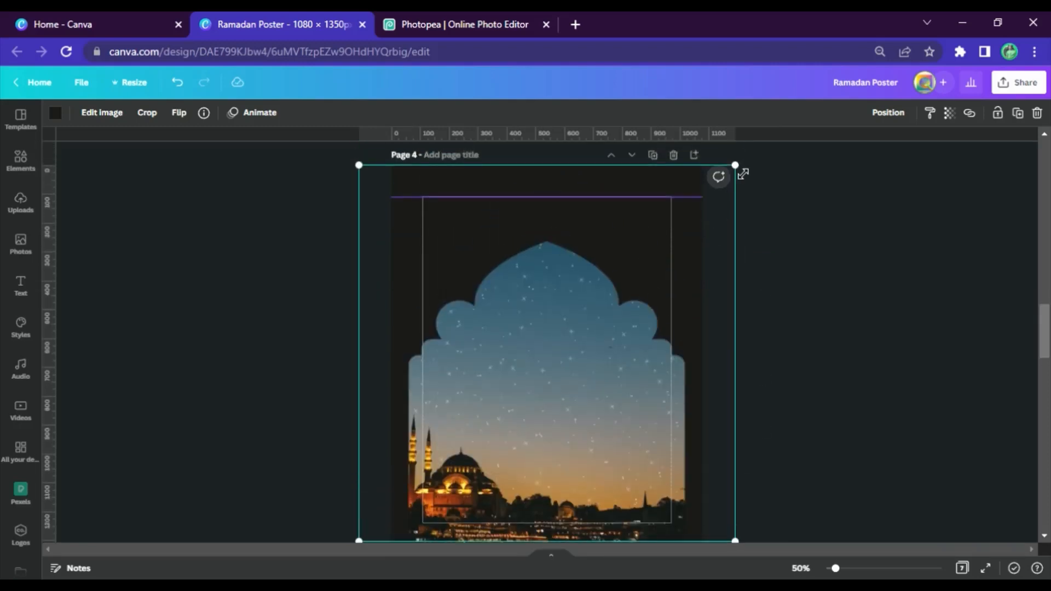
left_click_drag(756, 169, 765, 159)
left_click_drag(681, 261, 687, 262)
left_click(697, 291)
scroll(546, 441, "down", 3)
scroll(546, 441, "up", 4)
left_click(621, 409)
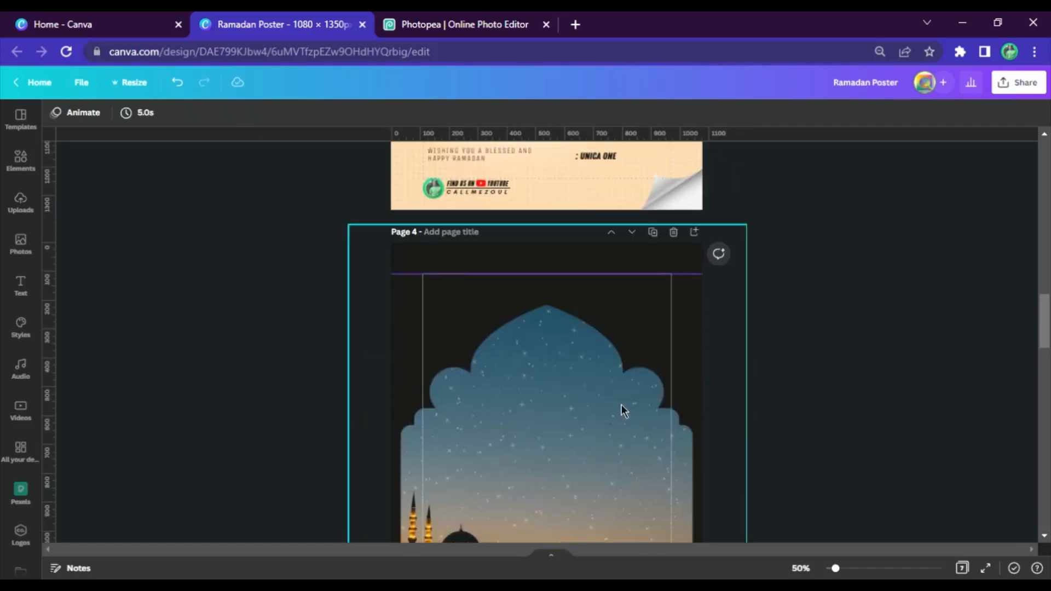
left_click(815, 324)
scroll(781, 323, "down", 5)
scroll(661, 317, "up", 4)
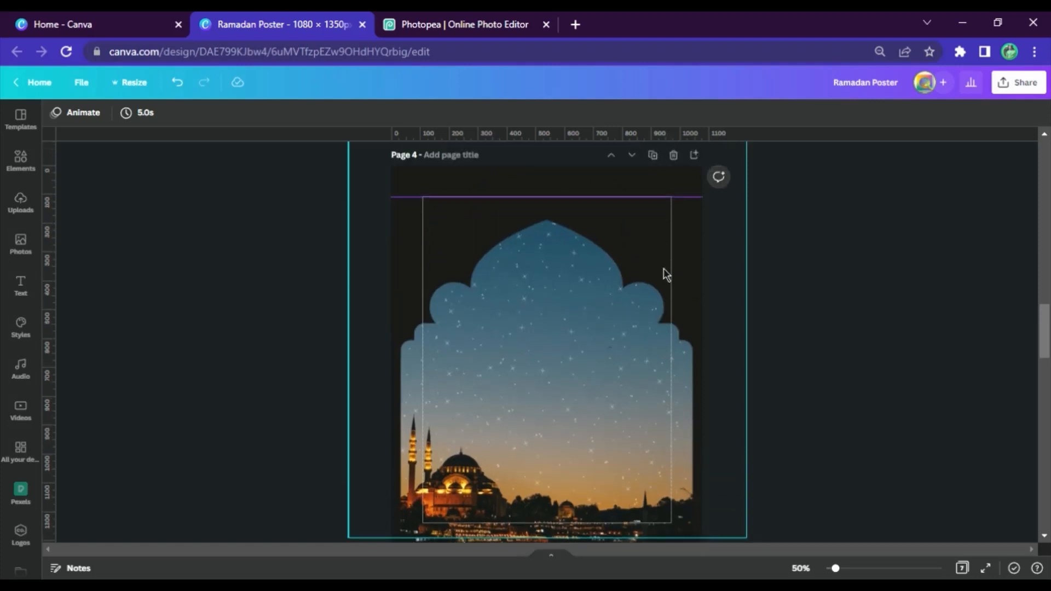
Step: Nudge the mosque window frame slightly upward on page 4
left_click(666, 274)
key("Up")
key("Up")
key("Up")
key("Up")
key("Up")
key("Up")
key("Up")
key("Up")
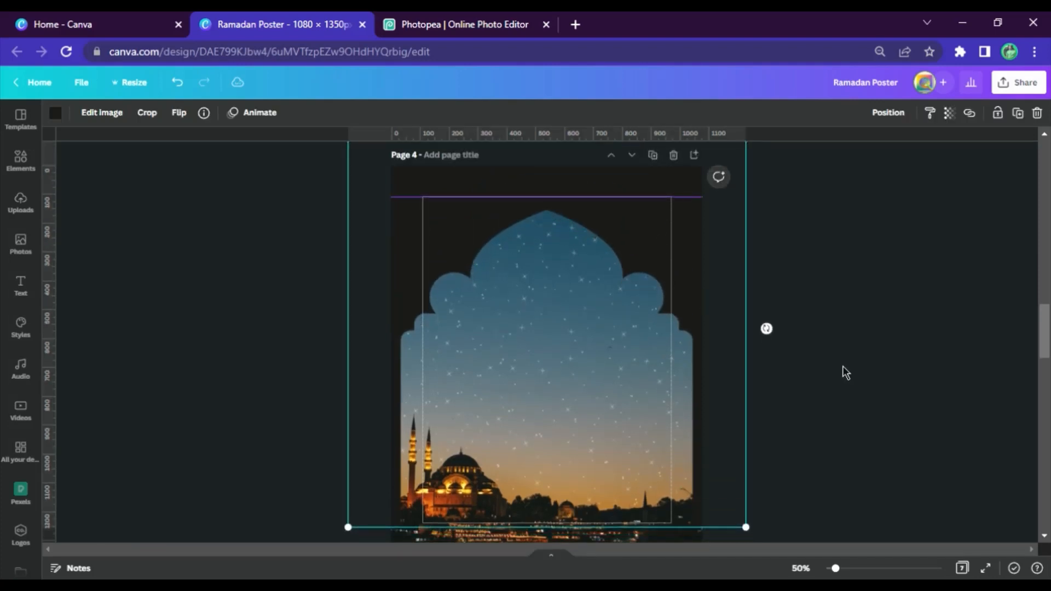
left_click(843, 368)
Step: Copy the man praying silhouette from page 3 and paste it onto page 4
scroll(551, 514, "down", 2)
scroll(619, 363, "up", 4)
scroll(619, 364, "up", 3)
left_click(513, 359)
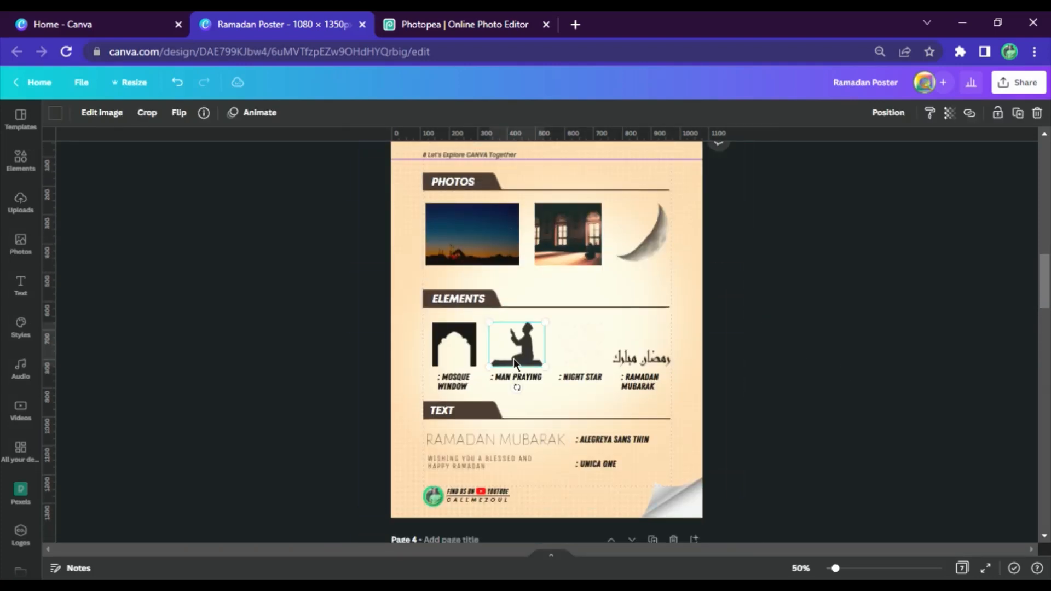
scroll(526, 383, "down", 5)
scroll(540, 411, "down", 1)
left_click(550, 375)
key("ctrl+v")
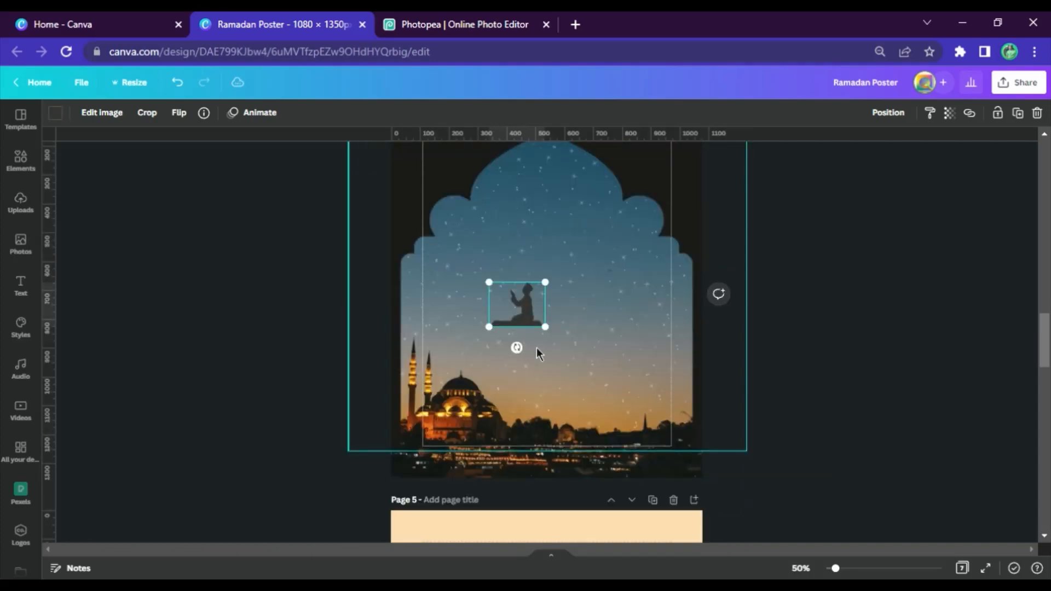
Step: Enlarge the man praying silhouette to about 1,495 × 1,192 and position it over the lower middle of the mosque window
left_click_drag(547, 327, 816, 542)
left_click_drag(692, 437, 568, 408)
left_click_drag(692, 256, 739, 235)
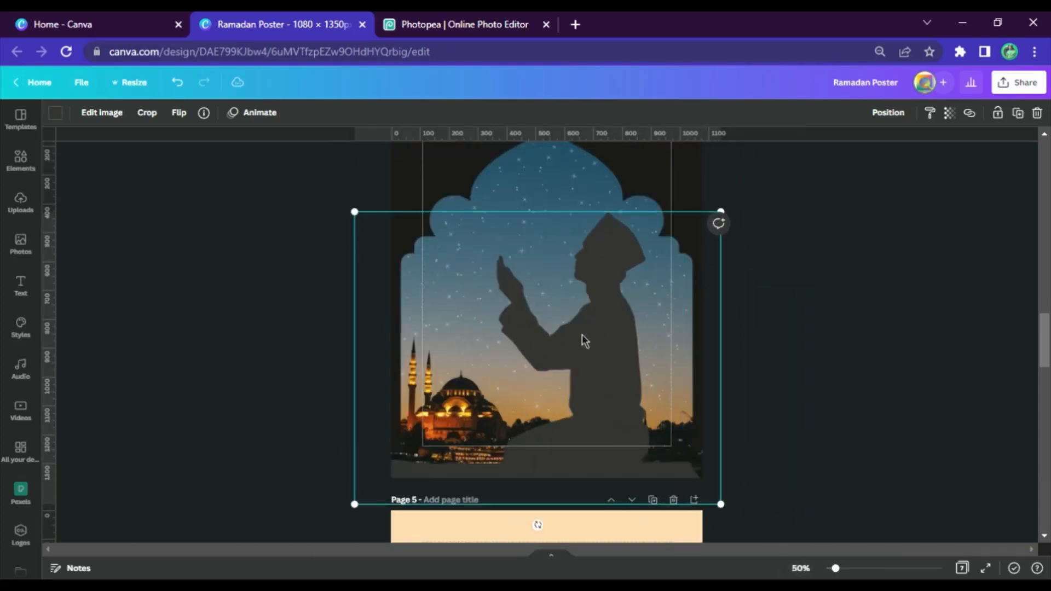
mouse_move(582, 340)
left_mouse_down()
mouse_move(589, 347)
mouse_move(573, 355)
left_mouse_up()
left_click_drag(700, 237, 787, 214)
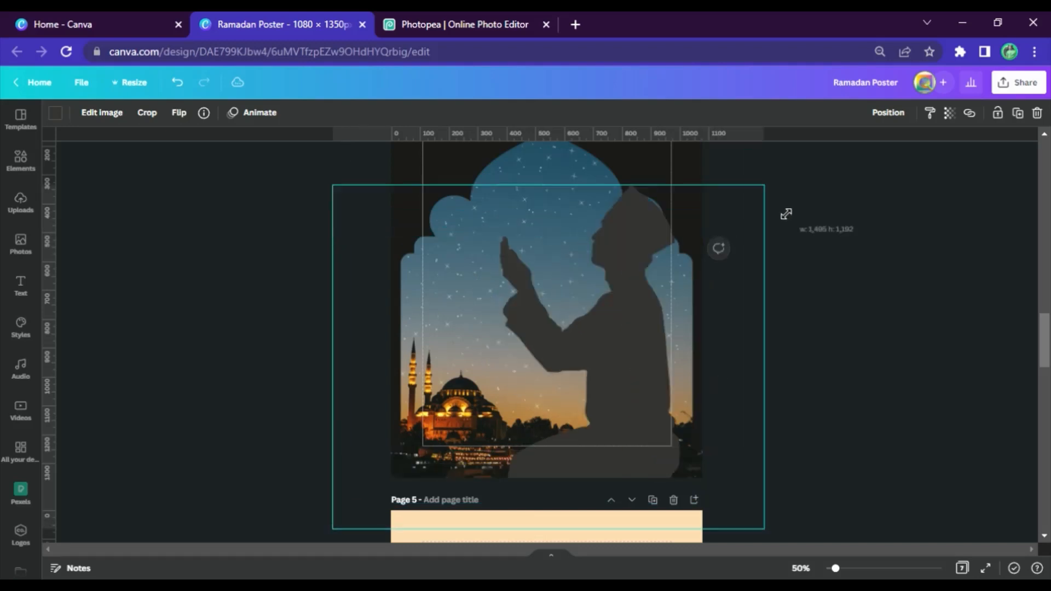
left_click_drag(635, 331, 603, 373)
left_click(726, 313)
Step: Copy the crescent moon photo from page 3 and paste it onto page 4
scroll(826, 311, "up", 10)
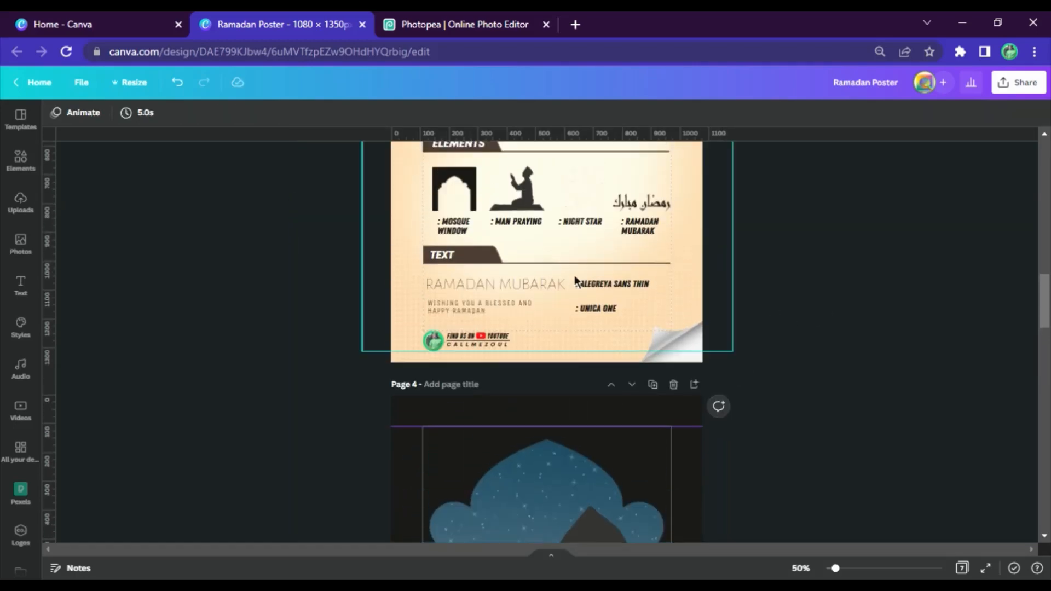
left_click(652, 304)
scroll(652, 304, "down", 5)
scroll(652, 311, "down", 3)
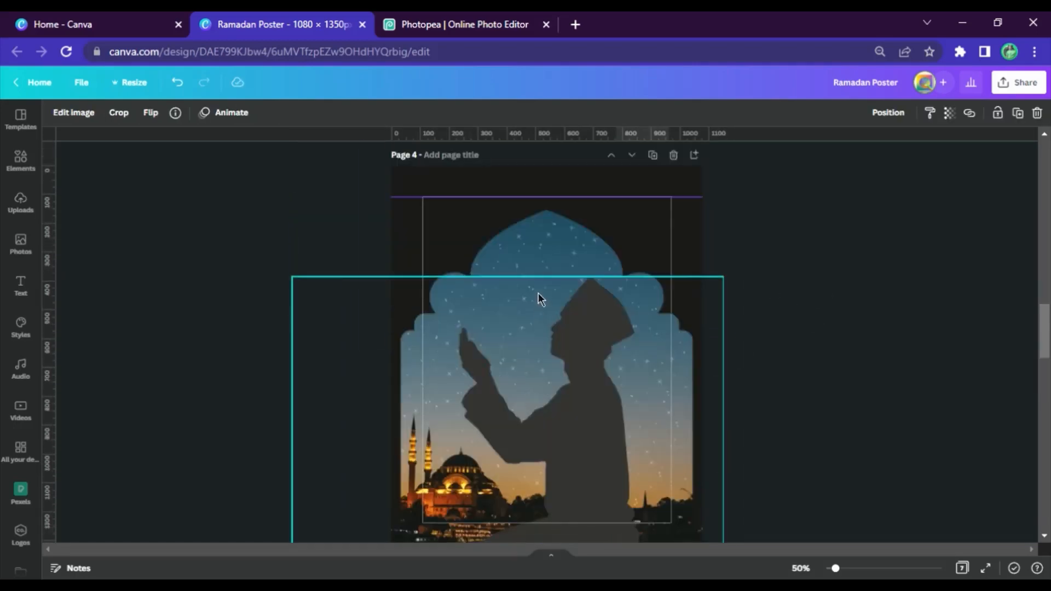
left_click(643, 271)
Step: Shrink the crescent moon to a small size and place it in the sky above the praying man's hands
left_click_drag(648, 284, 513, 305)
left_click_drag(520, 310, 532, 336)
left_click(776, 324)
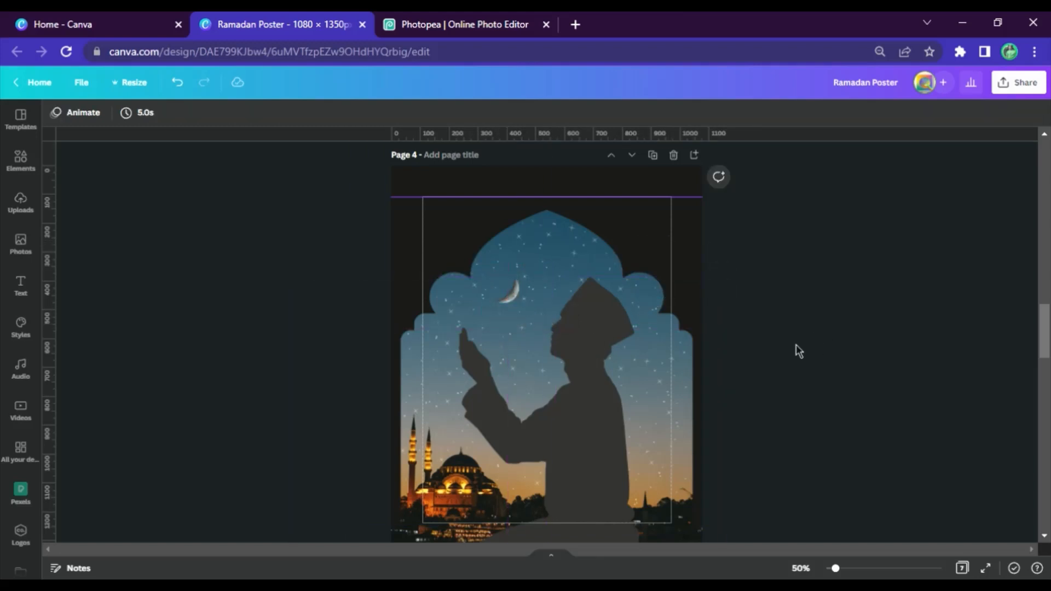
Step: Set the Blur of the crescent moon on page 4 to 5
left_click(512, 292)
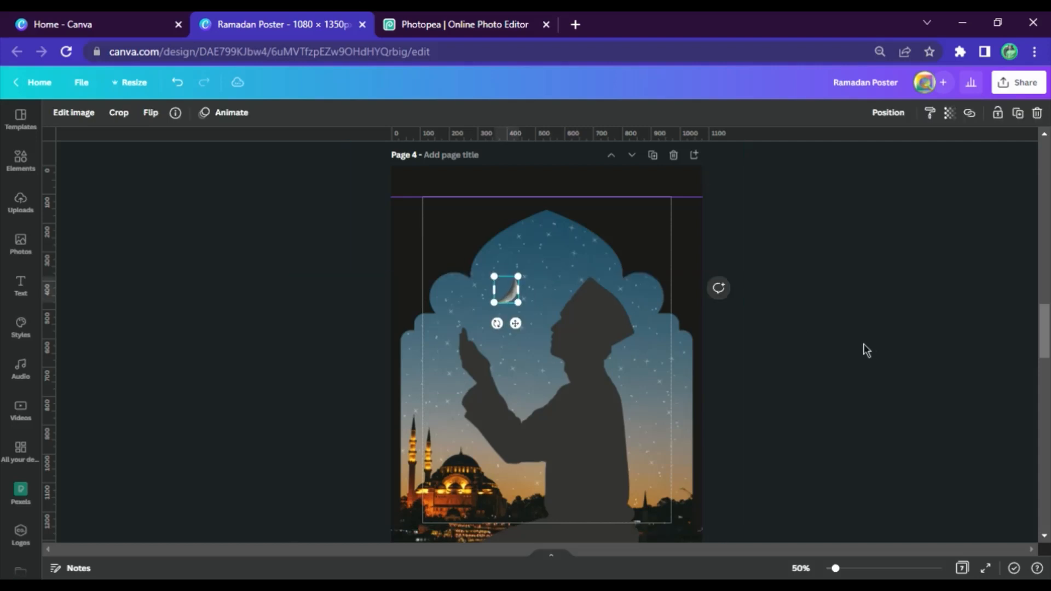
left_click(843, 338)
left_click(511, 294)
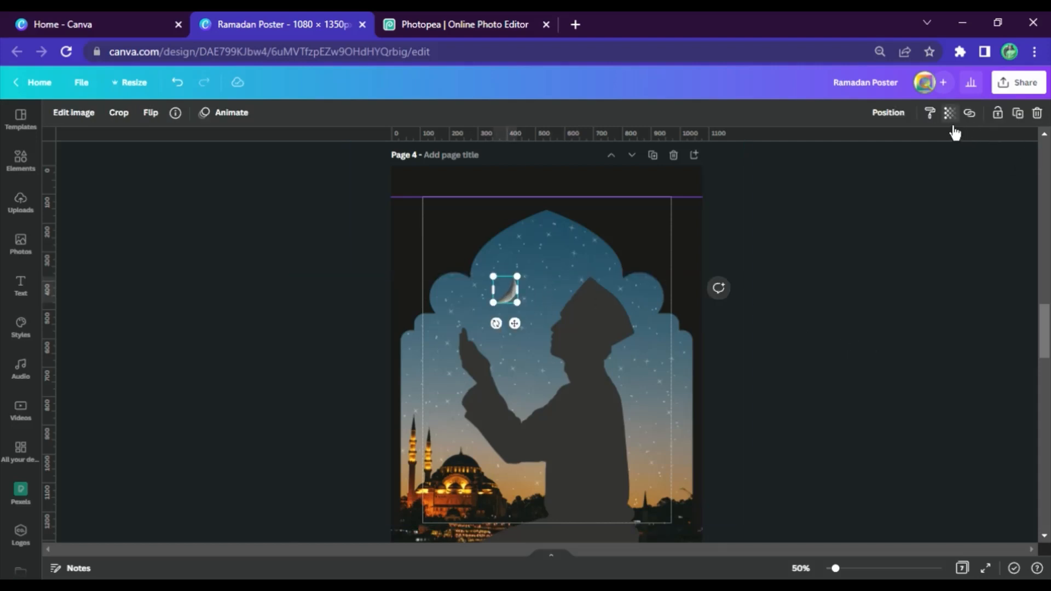
left_click(102, 129)
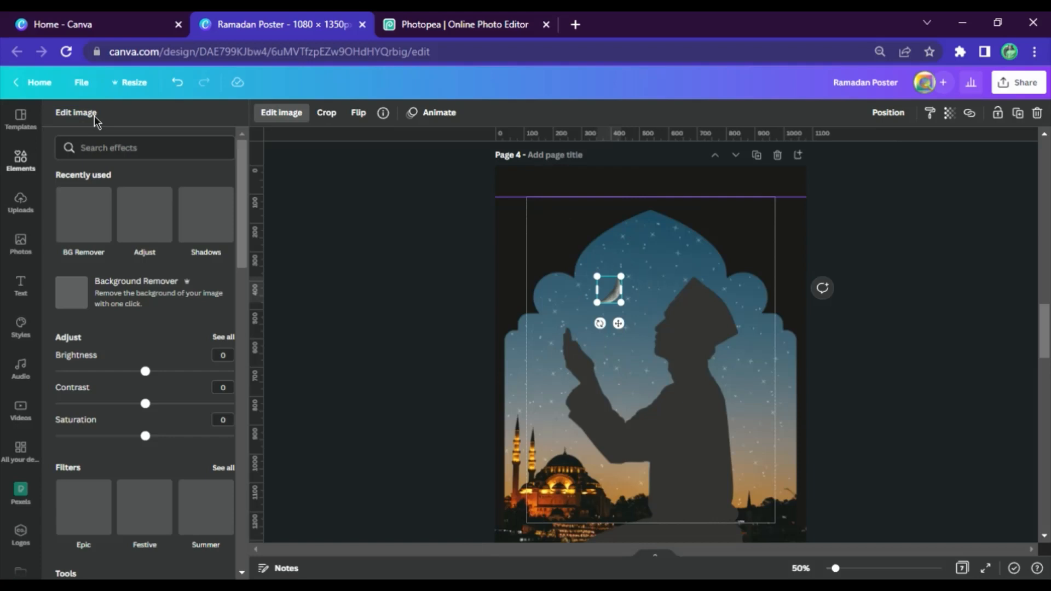
left_click(217, 340)
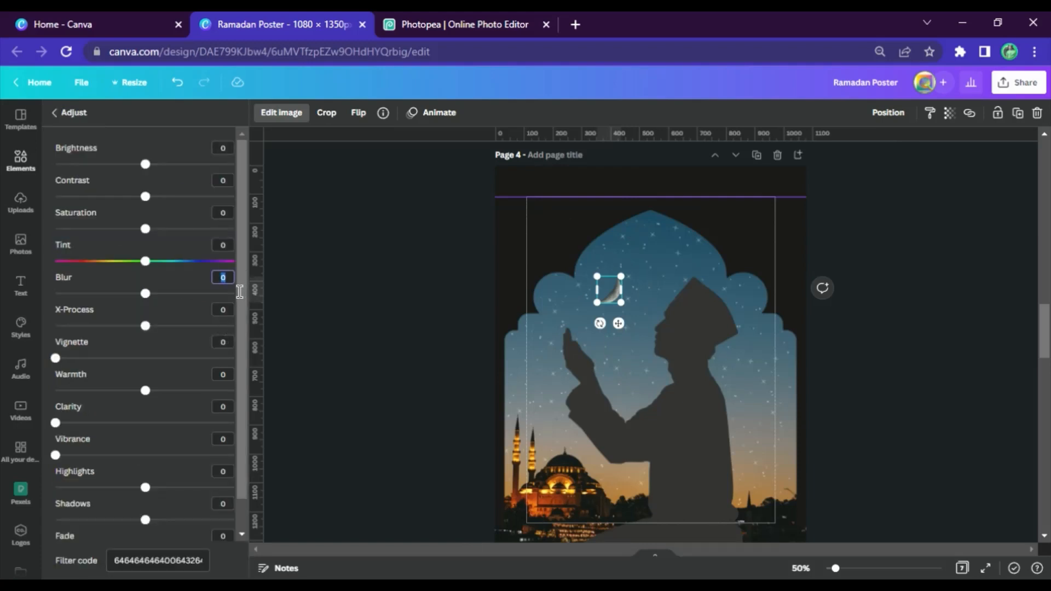
type("5")
key("Return")
key("Return")
left_click(376, 339)
scroll(855, 383, "down", 5)
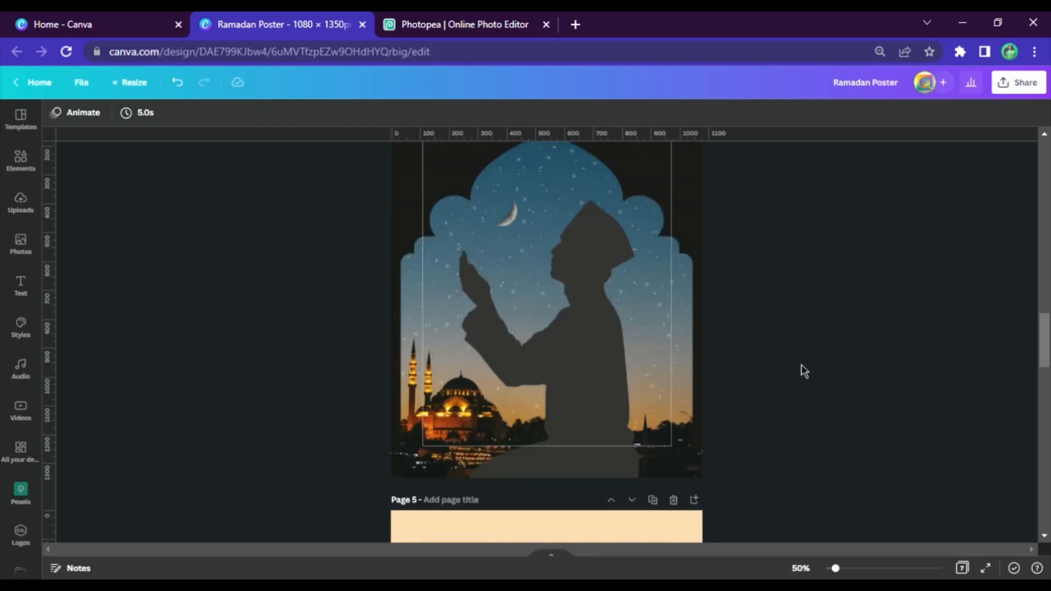
scroll(681, 328, "up", 3)
scroll(693, 442, "up", 3)
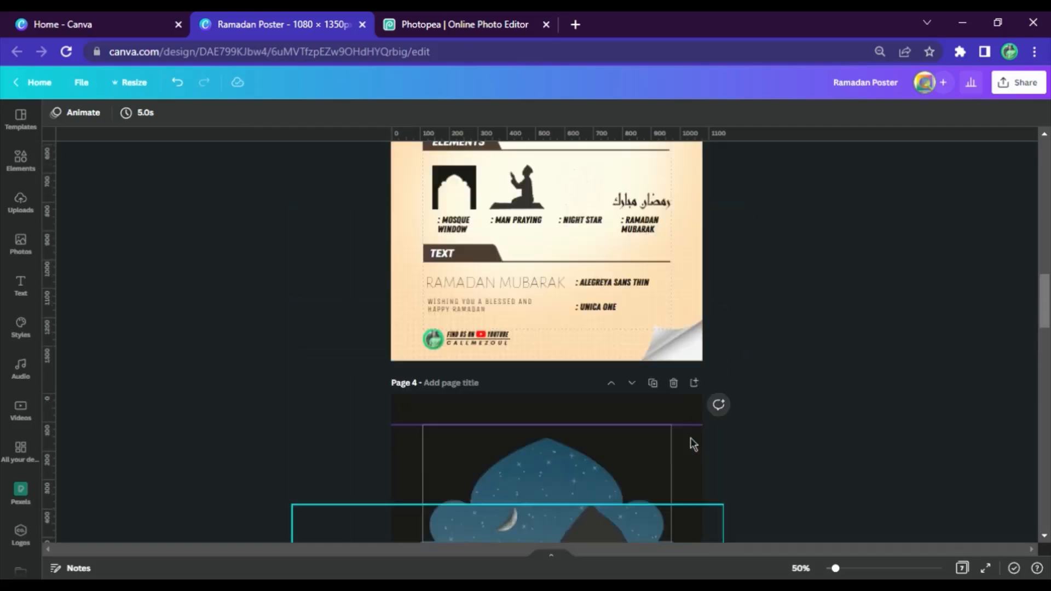
scroll(691, 439, "up", 9)
scroll(475, 347, "down", 10)
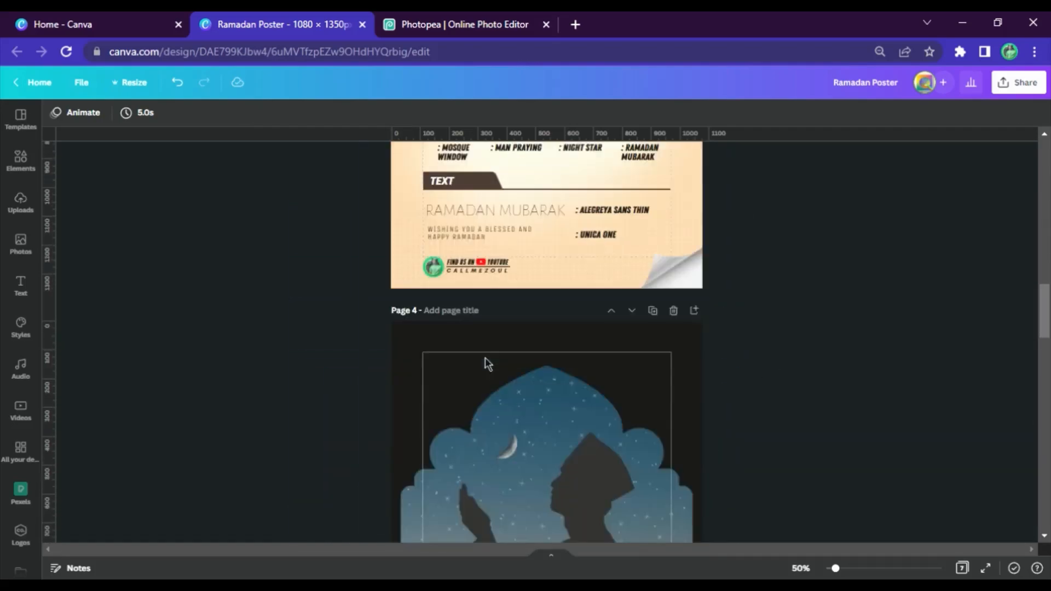
scroll(509, 355, "down", 3)
Step: Download only page 4 of the Ramadan Poster design as a PNG
left_click(1025, 83)
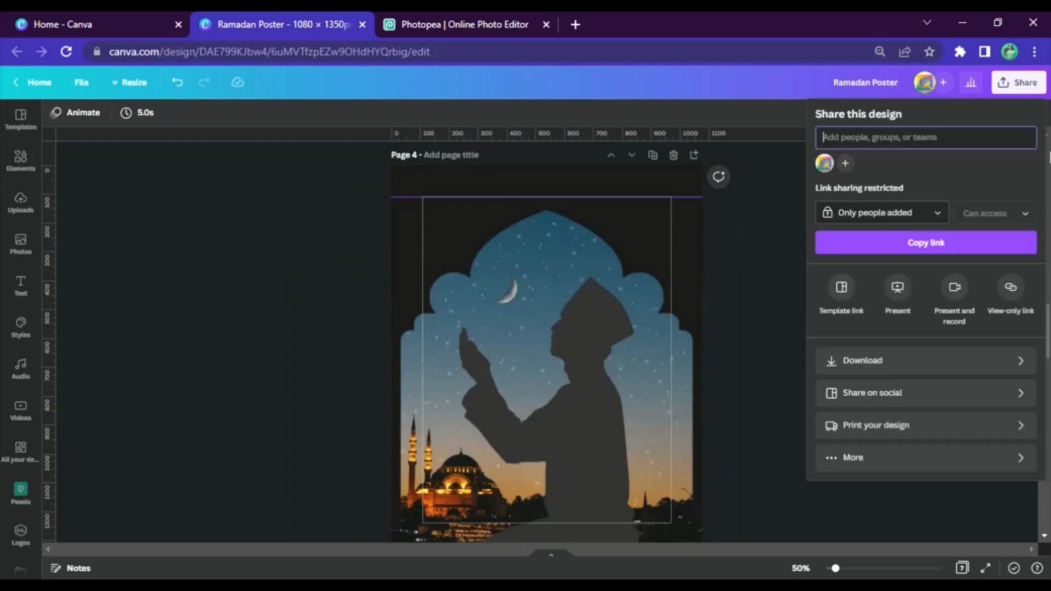
left_click(1022, 365)
left_click(935, 299)
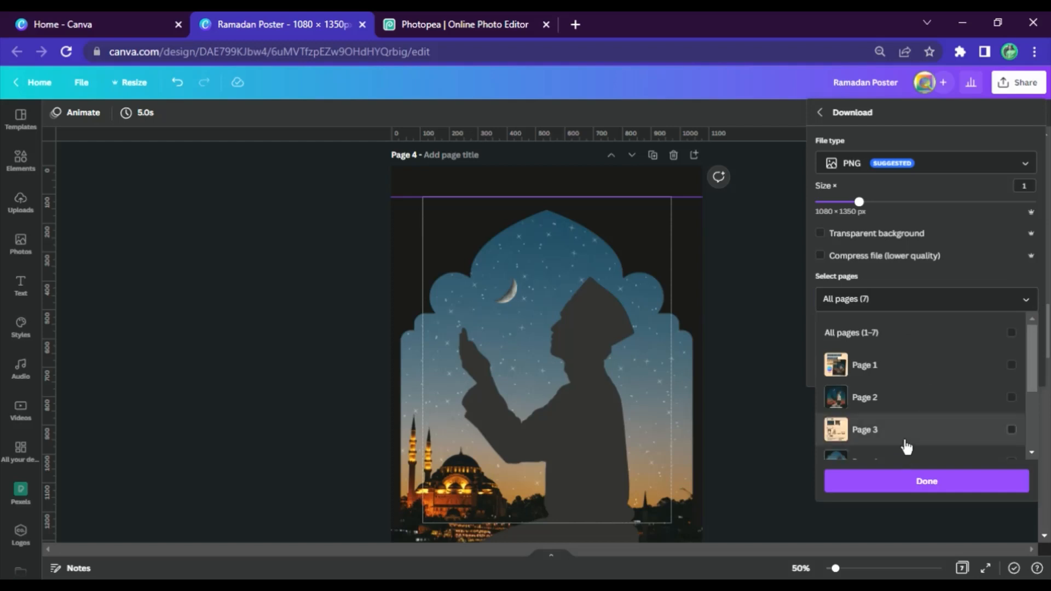
scroll(902, 452, "down", 2)
left_click(912, 393)
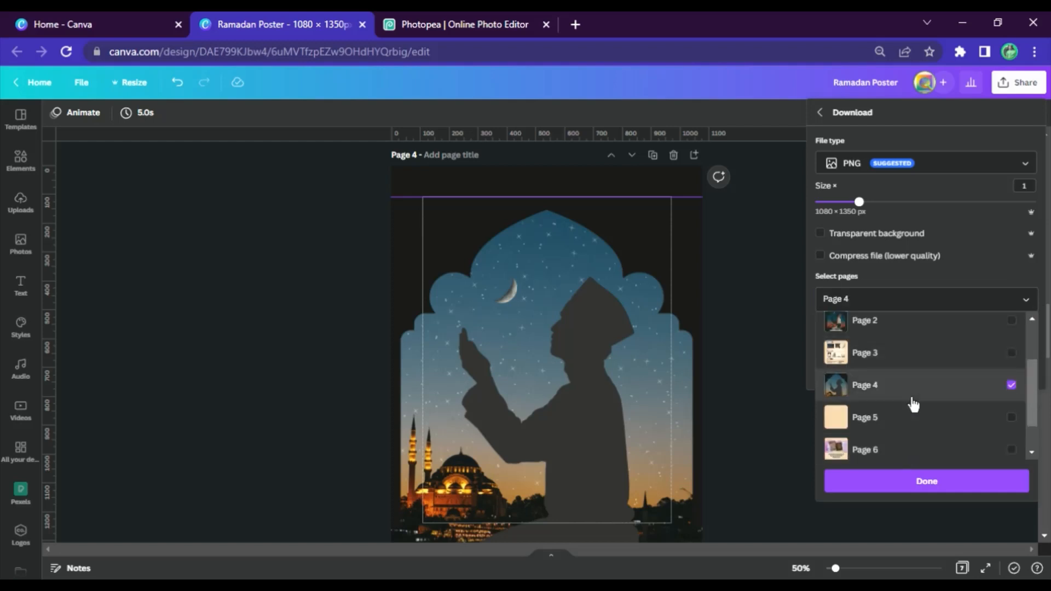
left_click(922, 481)
left_click(973, 374)
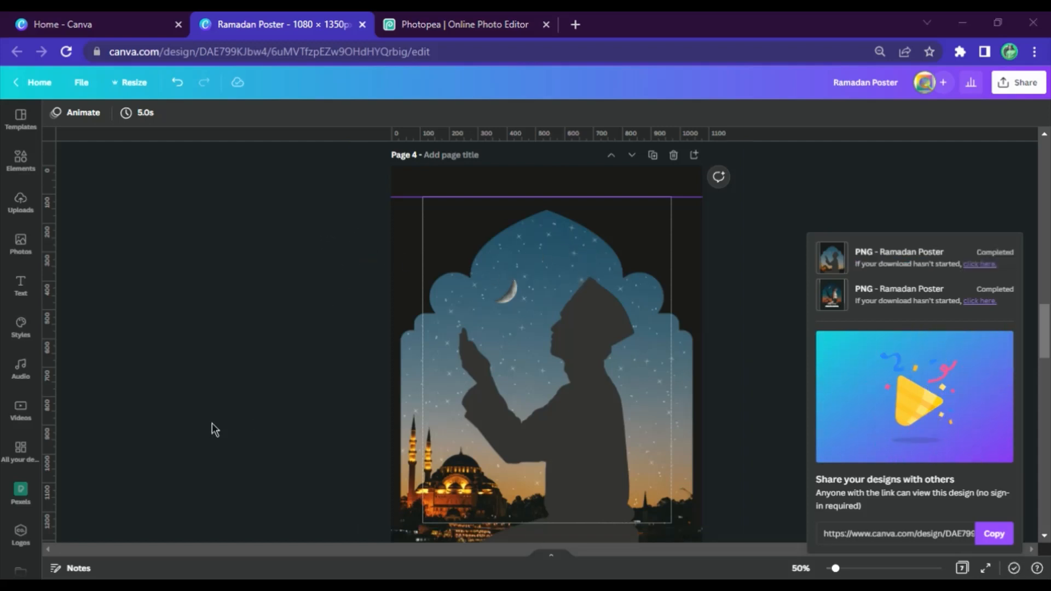
Step: Switch to Photopea, open the downloaded Ramadan Poster (1).png and erase the praying man's silhouette using a Magic Wand selection
left_click(470, 24)
left_click_drag(133, 548, 427, 333)
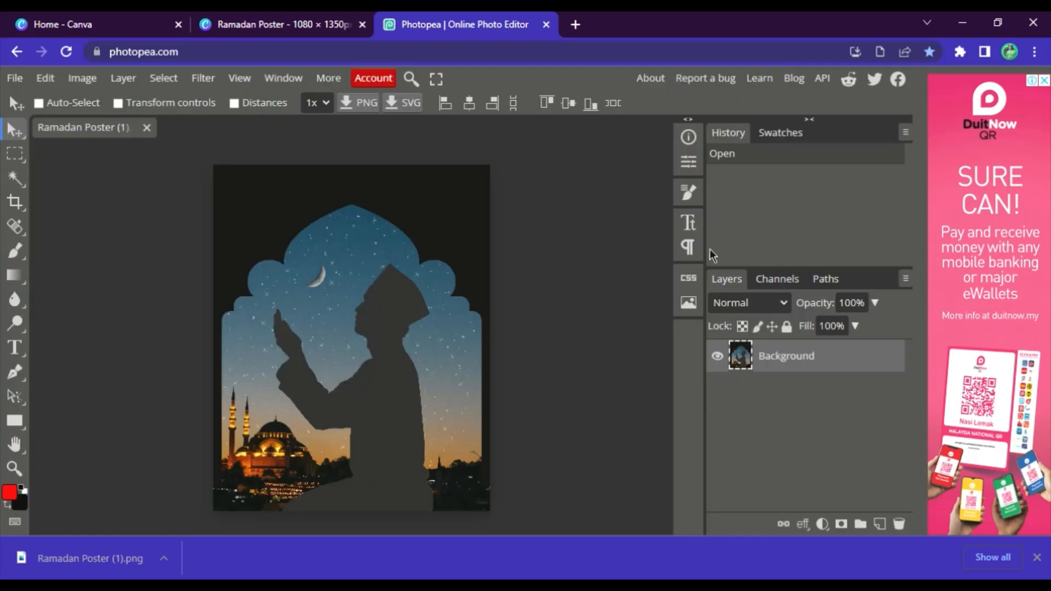
left_click(15, 178)
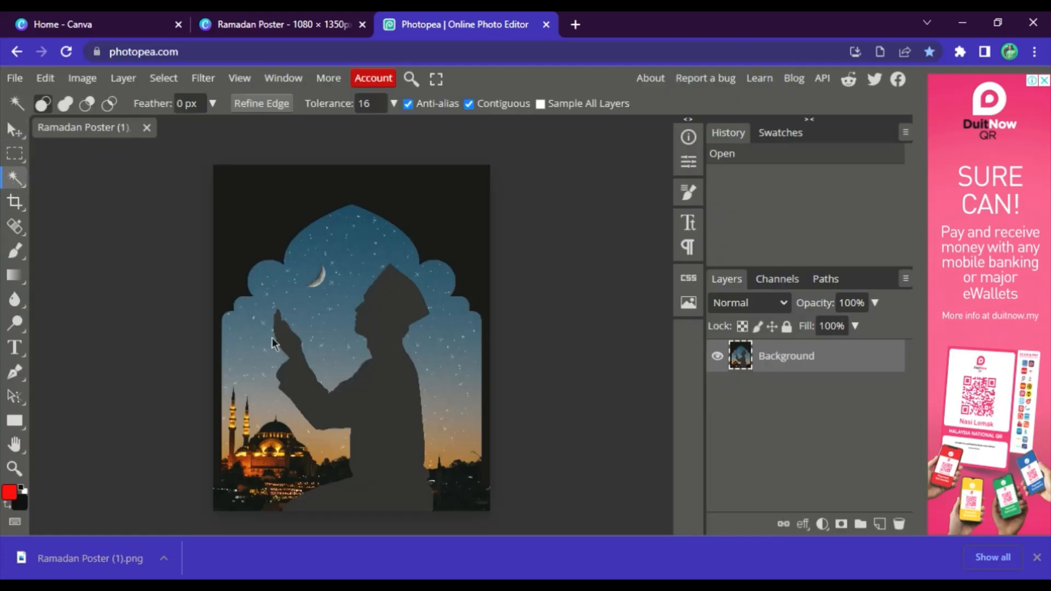
left_click(400, 446)
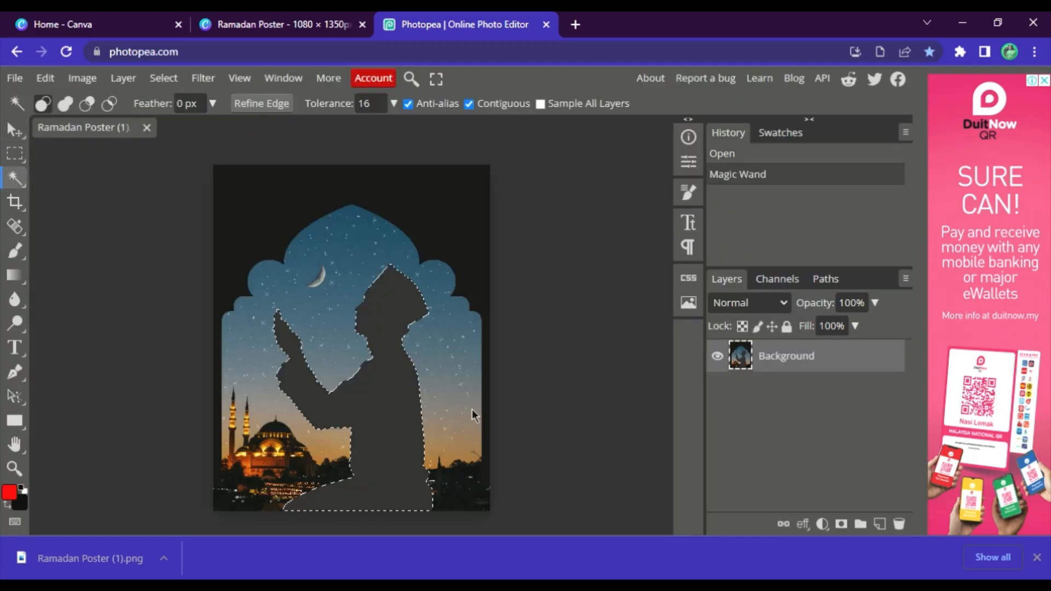
key("Delete")
Step: Export the poster image with the cut-out silhouette as a PNG
left_click(15, 79)
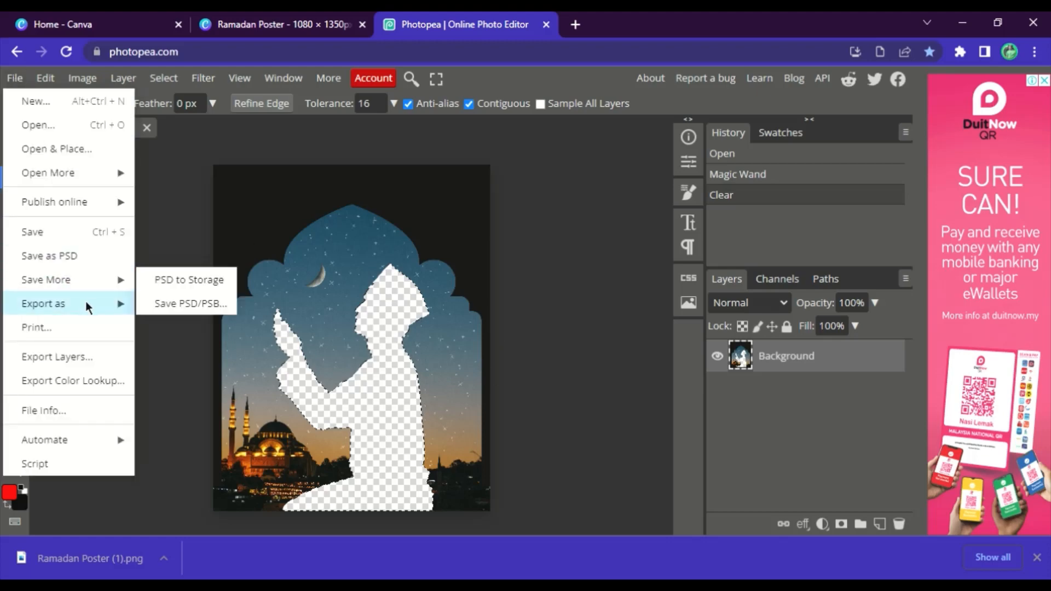
mouse_move(85, 303)
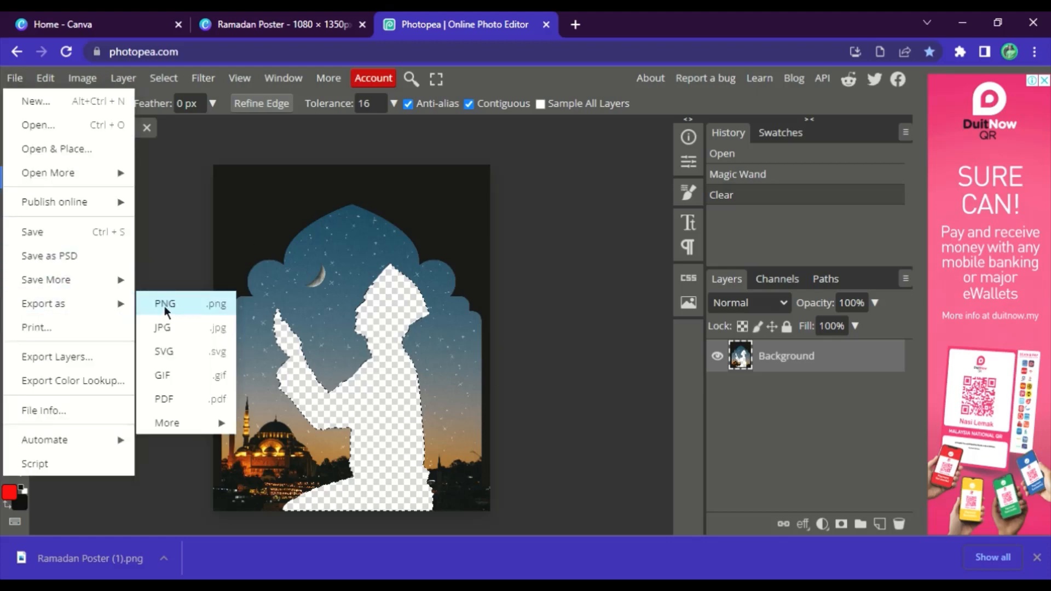
left_click(174, 305)
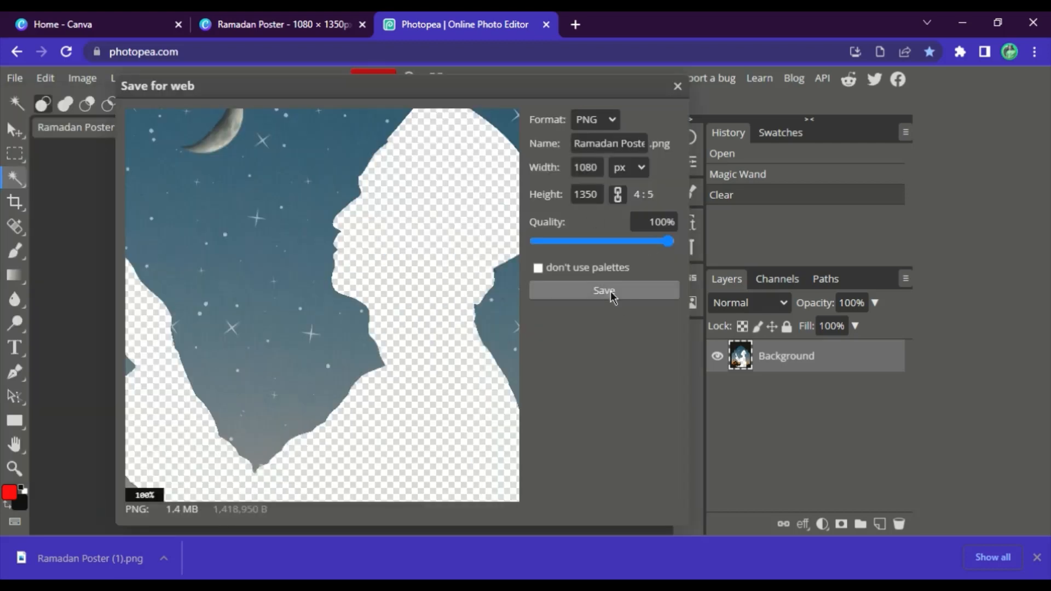
left_click(646, 285)
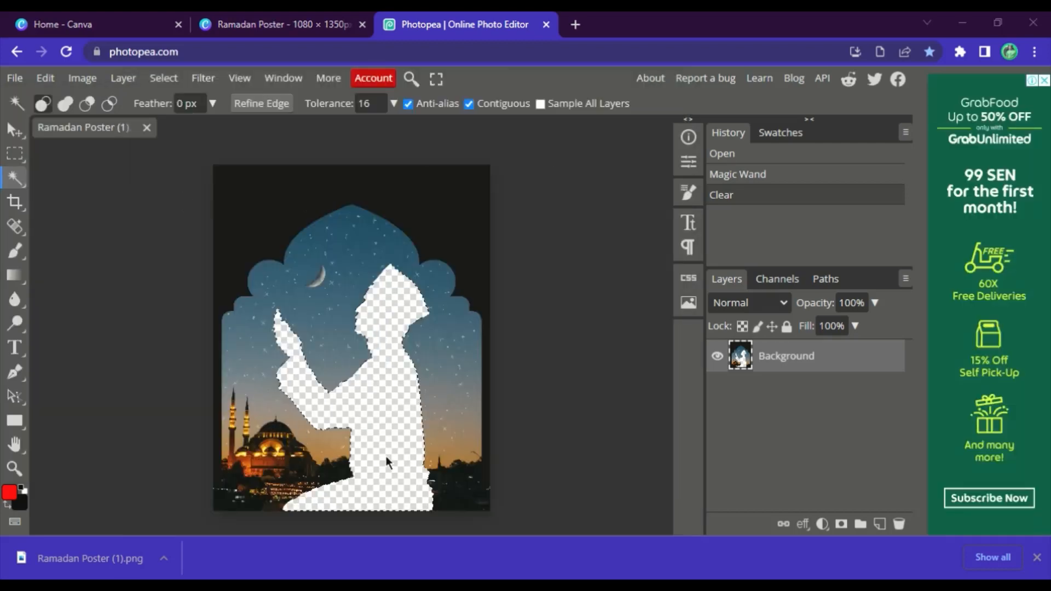
Step: Switch back to Canva, upload the exported cut-out PNG onto page 5 and shift it towards the page's upper-left area
left_click(279, 24)
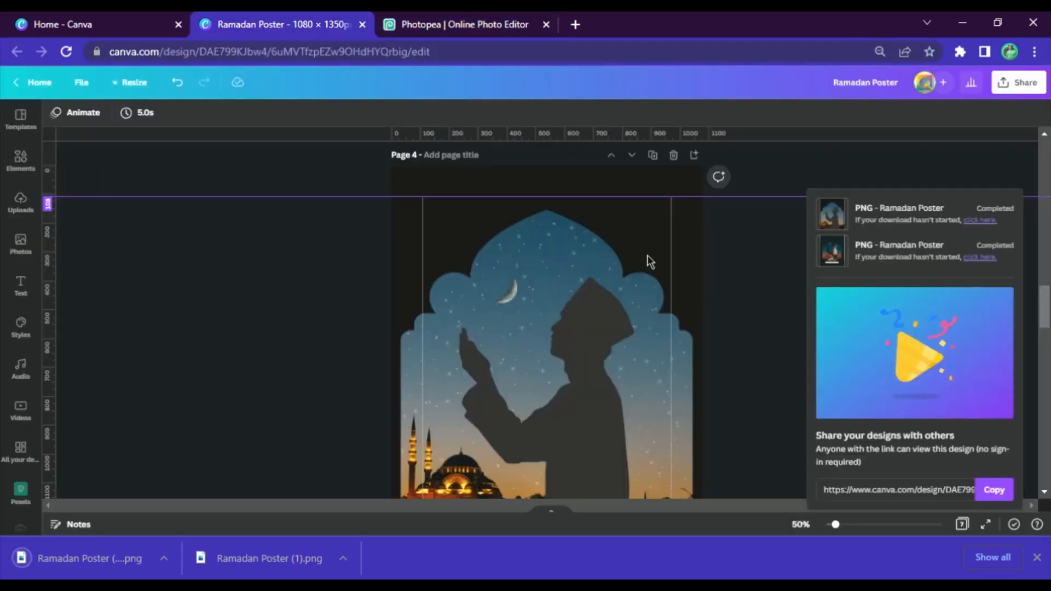
left_click(1037, 557)
scroll(586, 304, "down", 6)
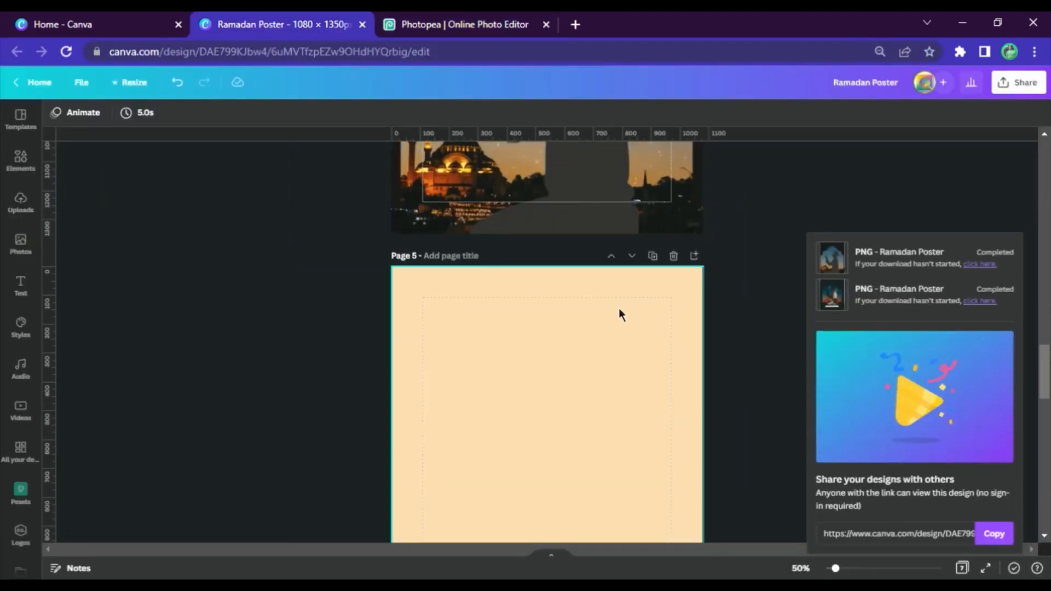
scroll(619, 315, "down", 1)
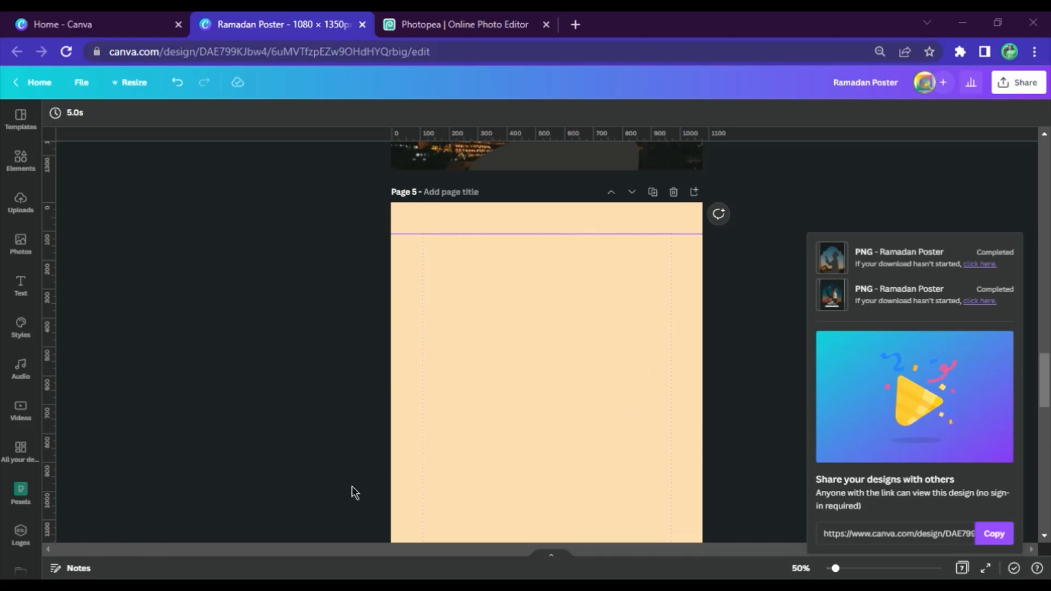
left_click_drag(747, 297, 310, 229)
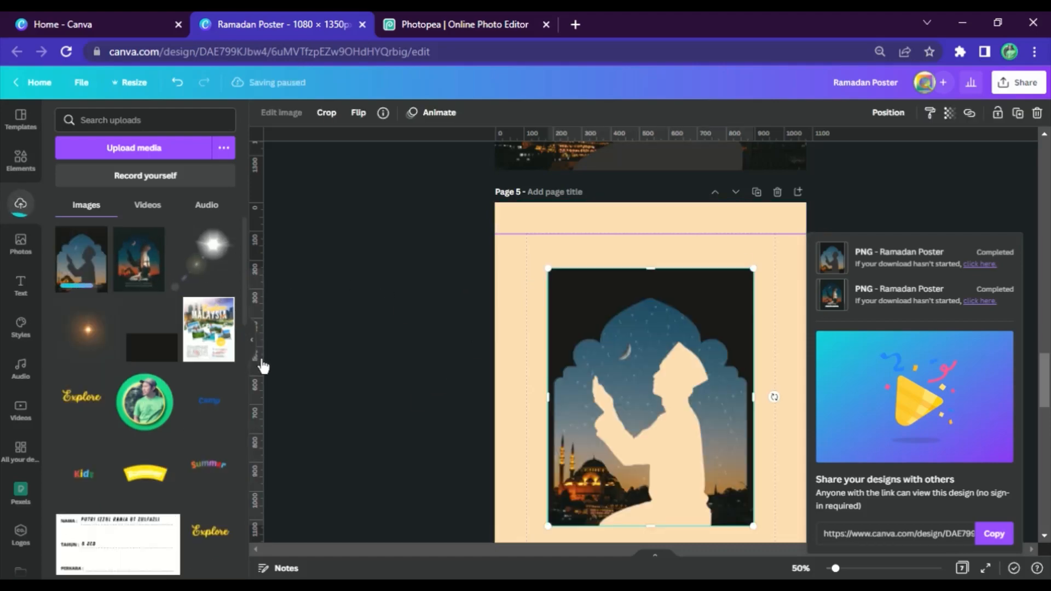
left_click(256, 355)
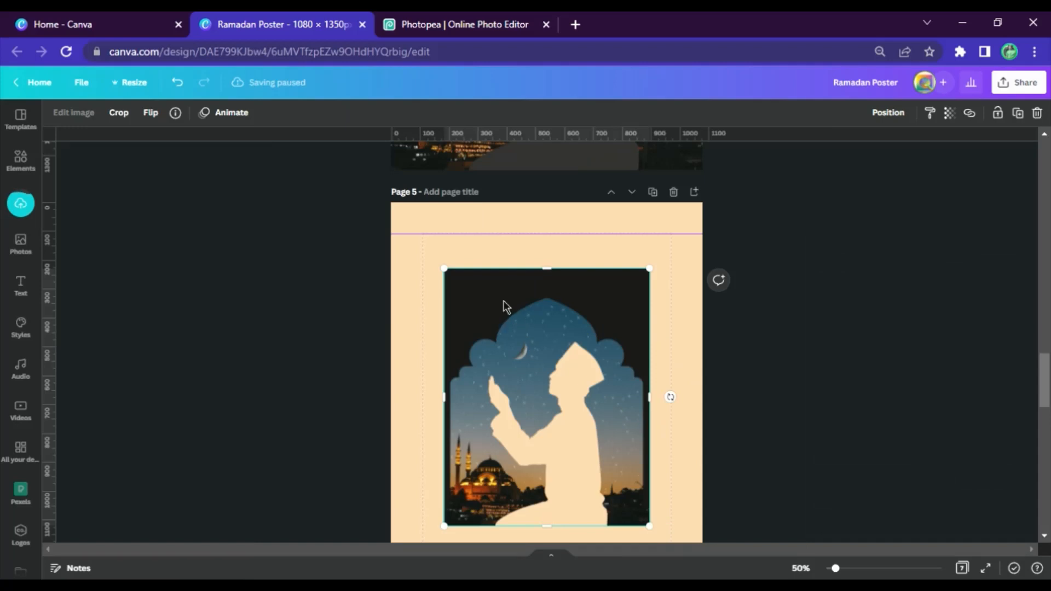
left_click_drag(618, 347, 591, 307)
scroll(629, 300, "down", 3)
scroll(580, 335, "up", 3)
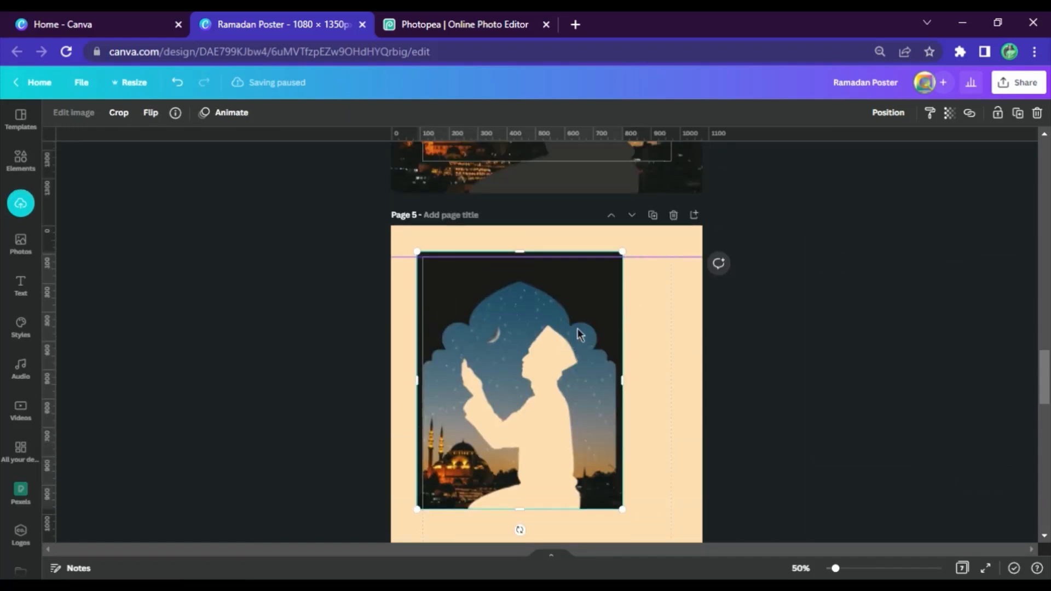
Step: Add a new page after page 5 and remove its beige background colour
scroll(581, 335, "up", 5)
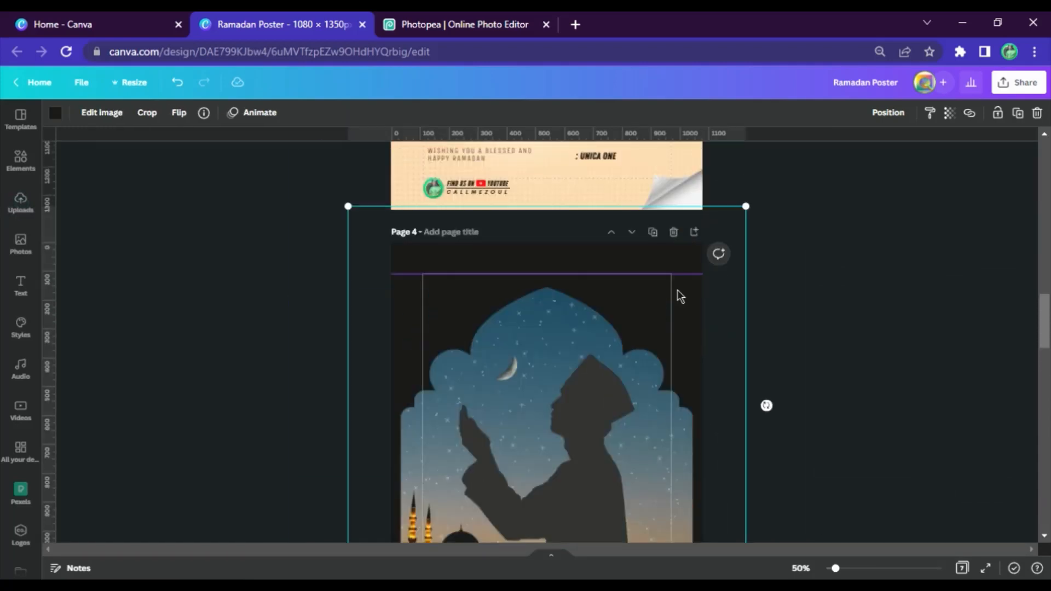
scroll(680, 296, "down", 5)
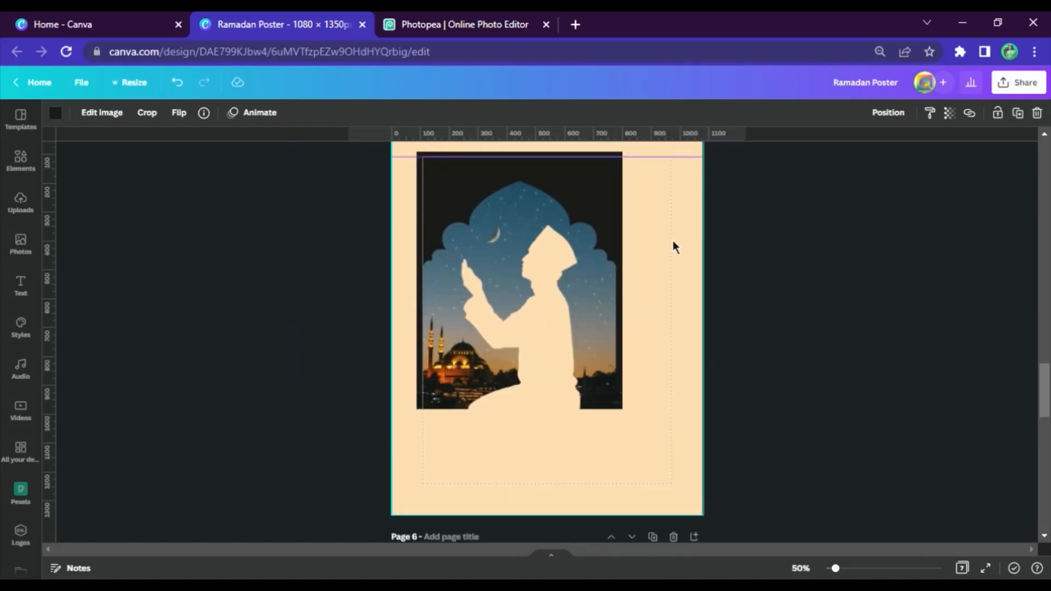
scroll(672, 241, "up", 2)
left_click(673, 192)
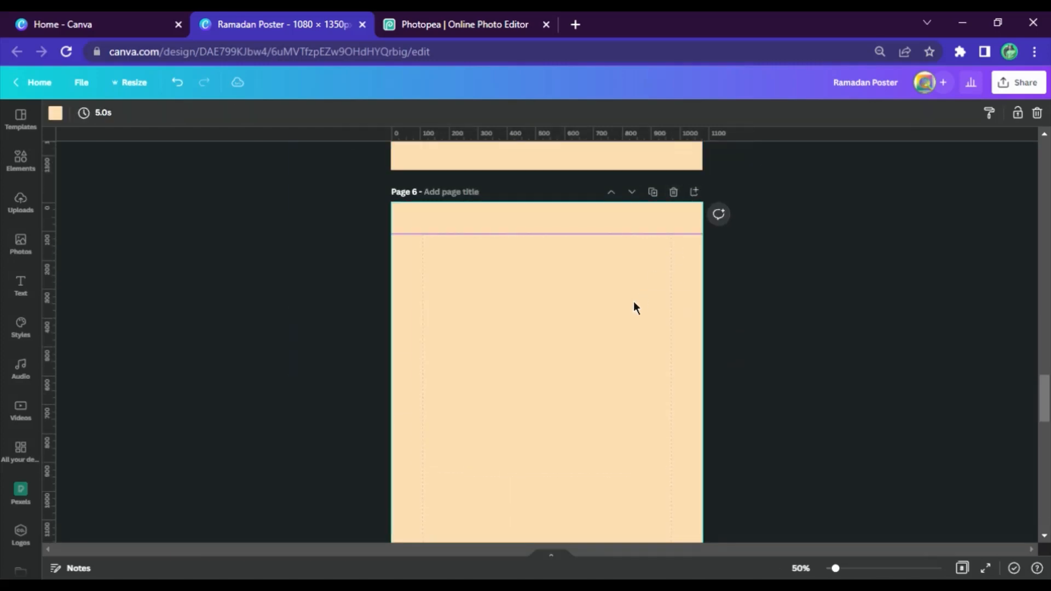
Step: Insert a square on page 6 and stretch it into a large rectangle extending slightly past both side edges of the page
left_click(21, 160)
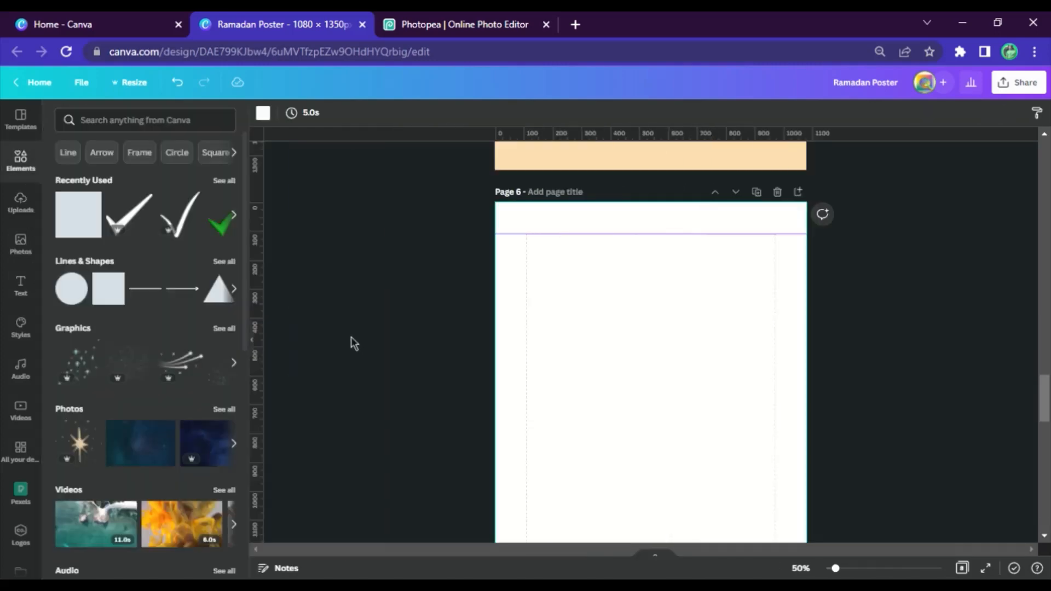
left_click(257, 350)
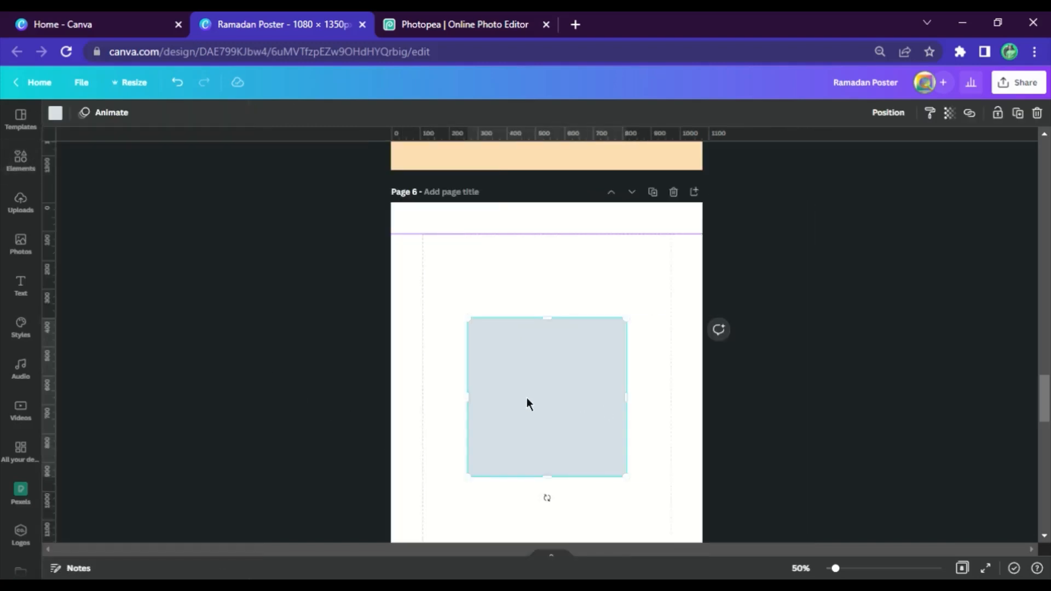
left_click_drag(538, 396, 466, 433)
left_click_drag(563, 440, 711, 438)
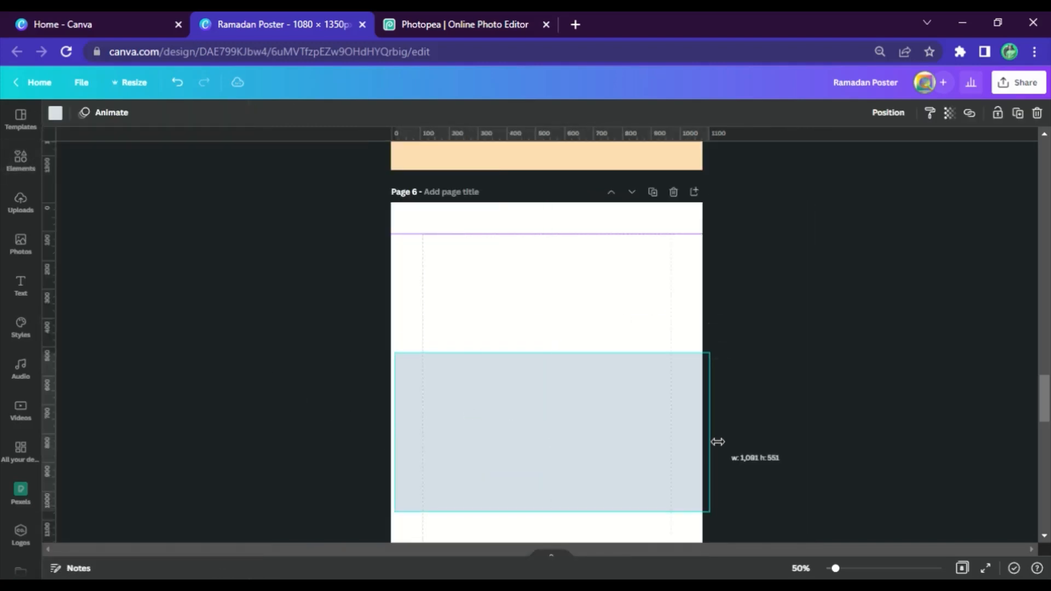
left_click_drag(396, 442, 384, 442)
left_click_drag(548, 353, 563, 310)
scroll(542, 438, "down", 3)
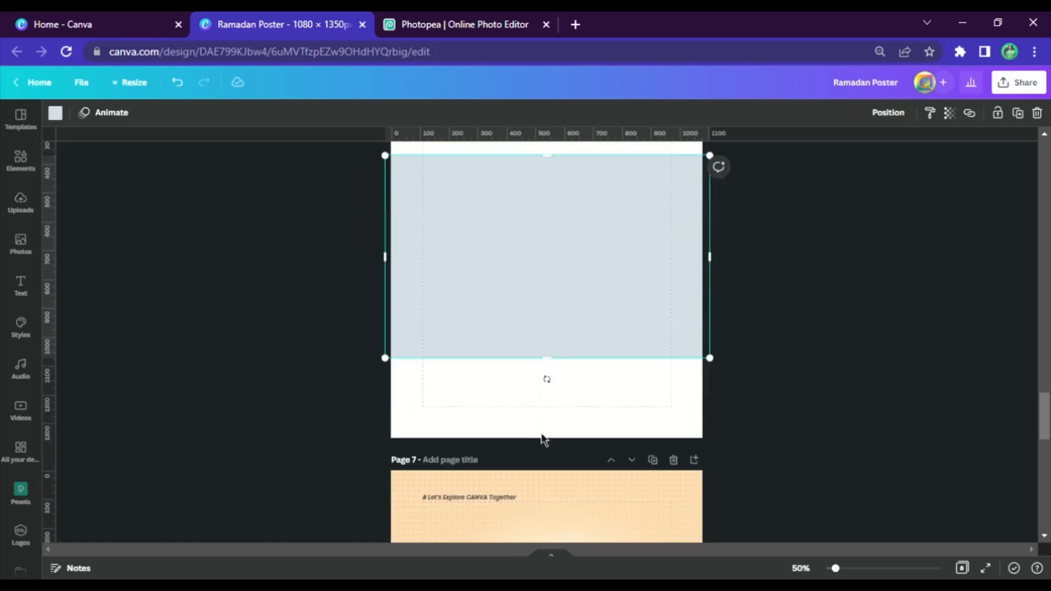
scroll(834, 391, "up", 3)
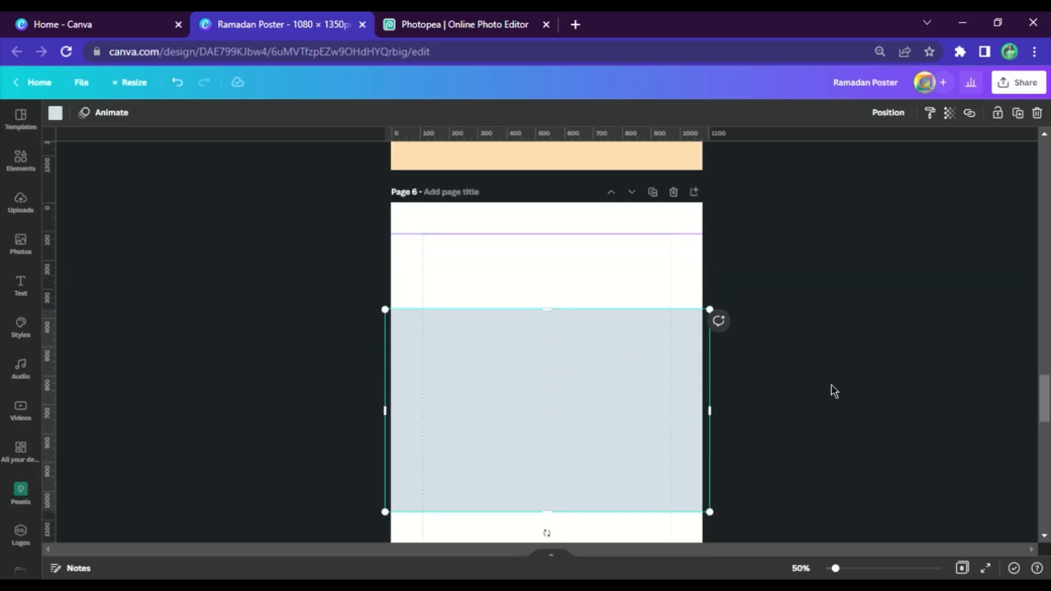
Step: Fill the rectangle on page 6 with a near-black colour
left_click(55, 113)
left_click(98, 172)
key("Escape")
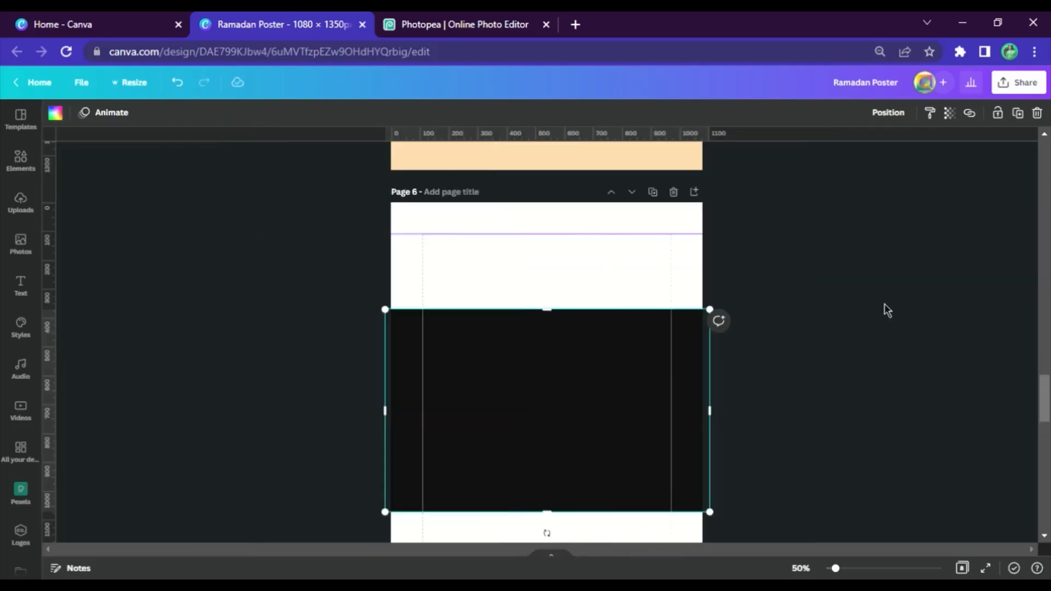
left_click(884, 304)
Step: Download only page 6 as a PNG with a transparent background
left_click(1018, 83)
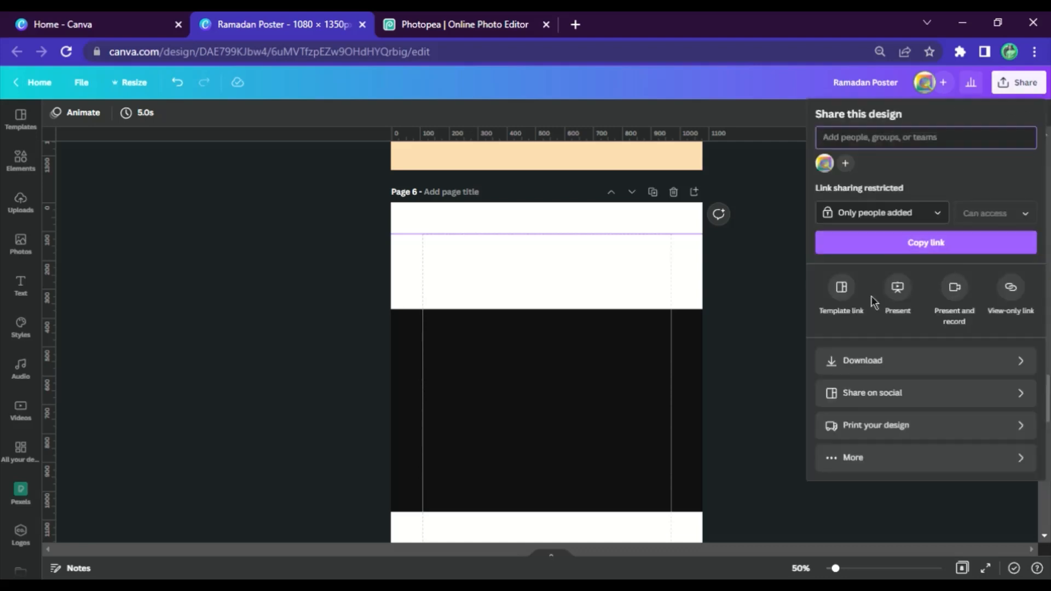
left_click(983, 362)
left_click(832, 243)
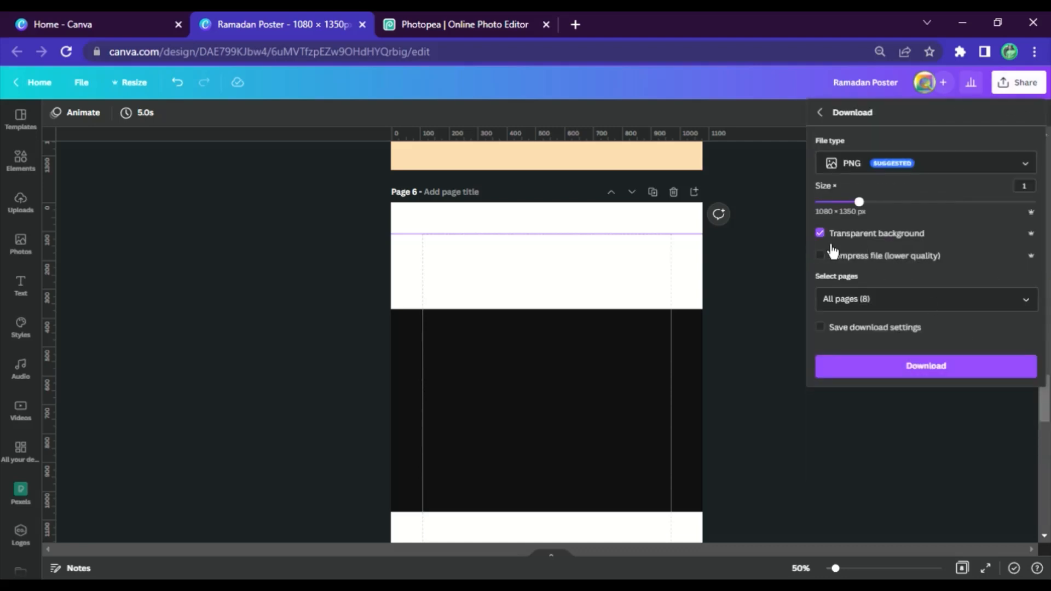
left_click(1025, 300)
scroll(1023, 405, "down", 5)
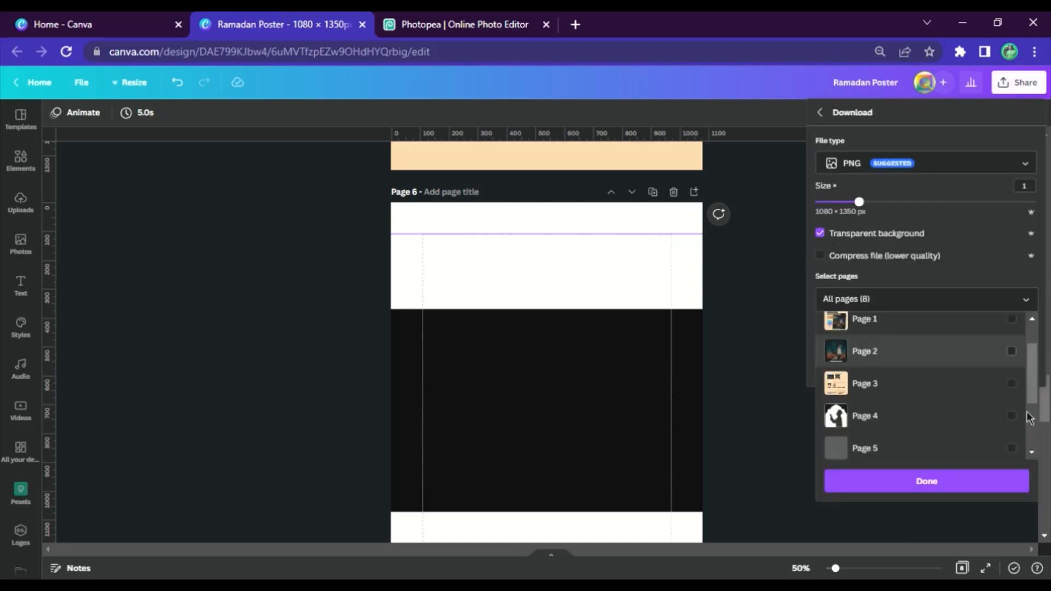
left_click(1012, 374)
left_click(980, 484)
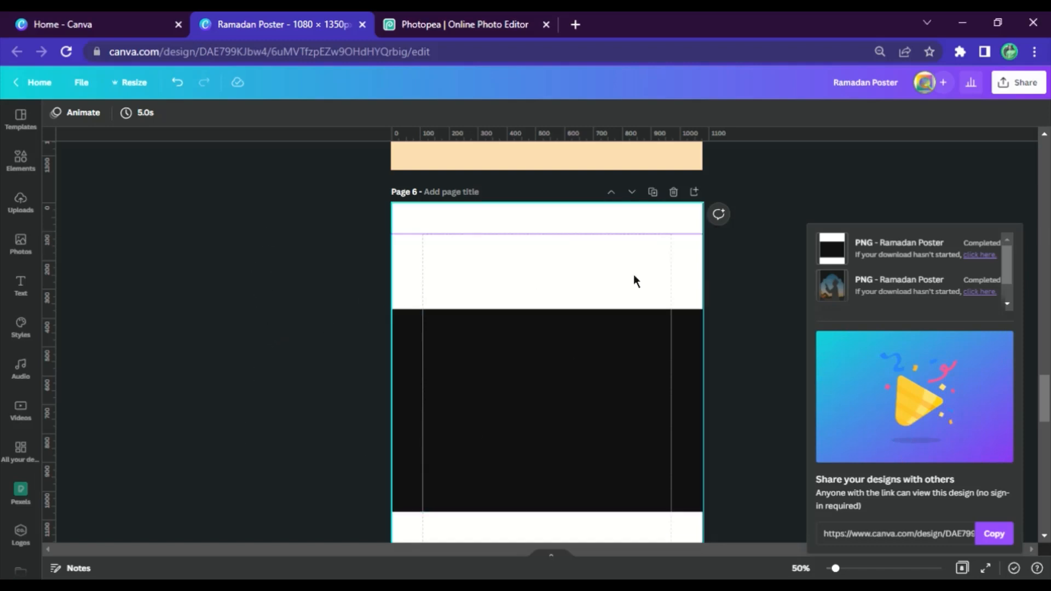
Step: Upload the downloaded Ramadan Poster (2).png to the design's uploaded images and dismiss the download notice
scroll(570, 305, "up", 5)
left_click_drag(117, 558, 122, 368)
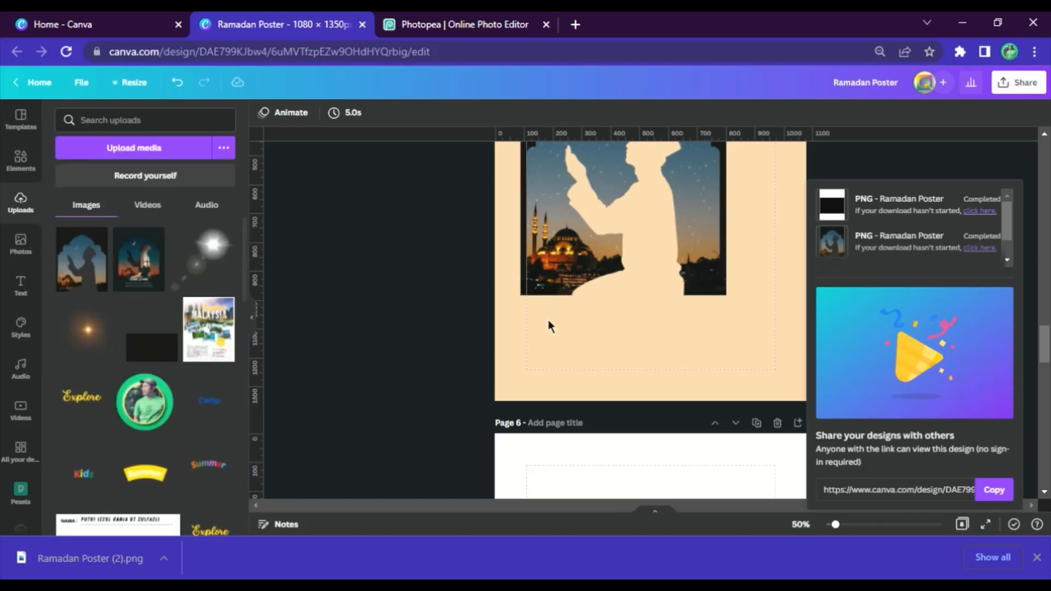
left_click(729, 284)
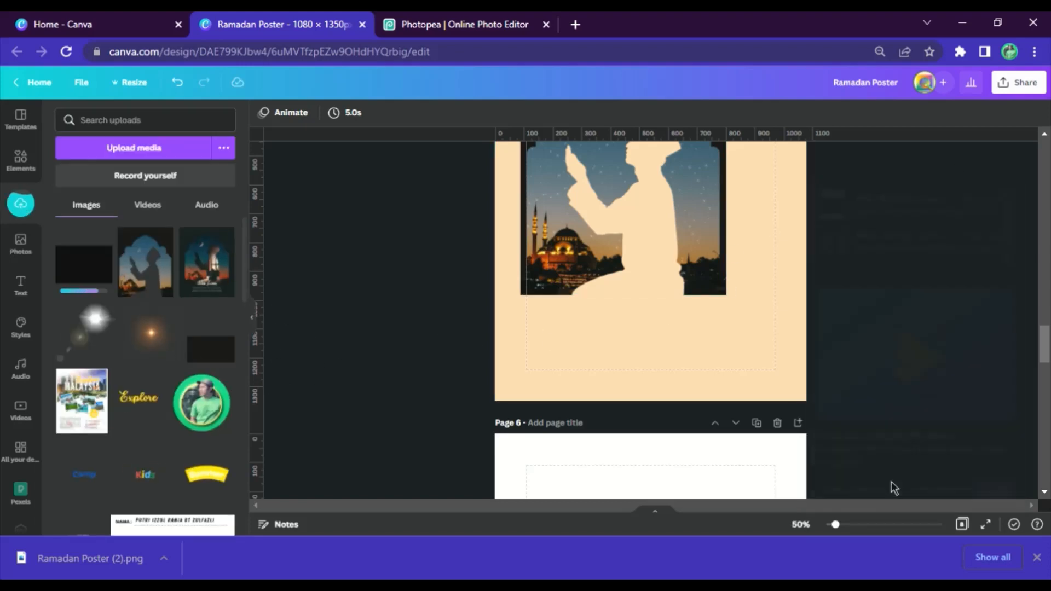
Step: Apply the Photogenic Sandi effect to the mosque-window cut-out image on page 5 and nudge it slightly sideways
scroll(379, 323, "up", 5)
left_click(627, 332)
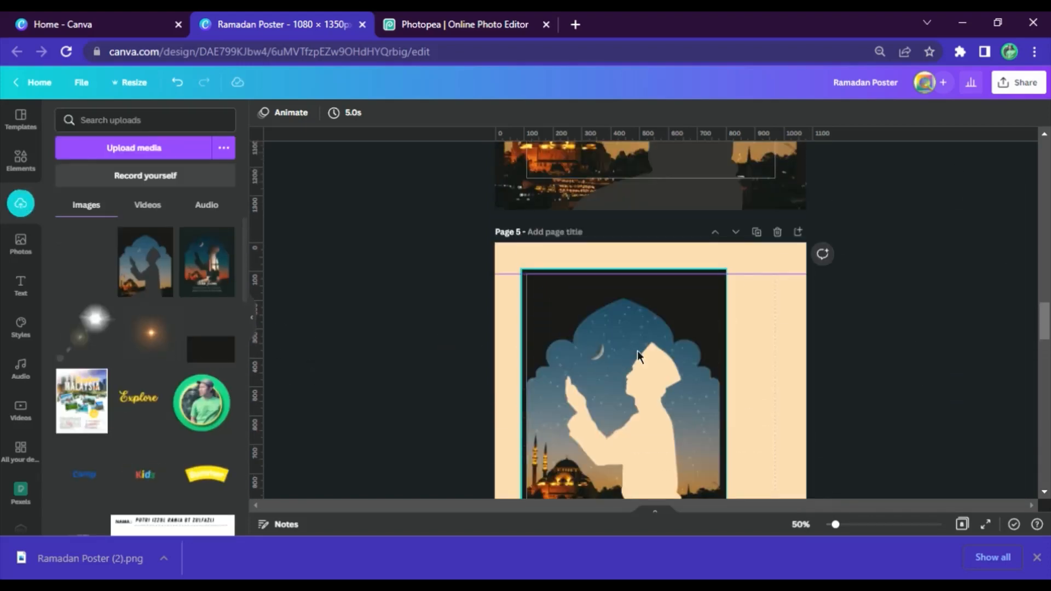
left_click_drag(572, 256, 573, 257)
left_click(573, 257)
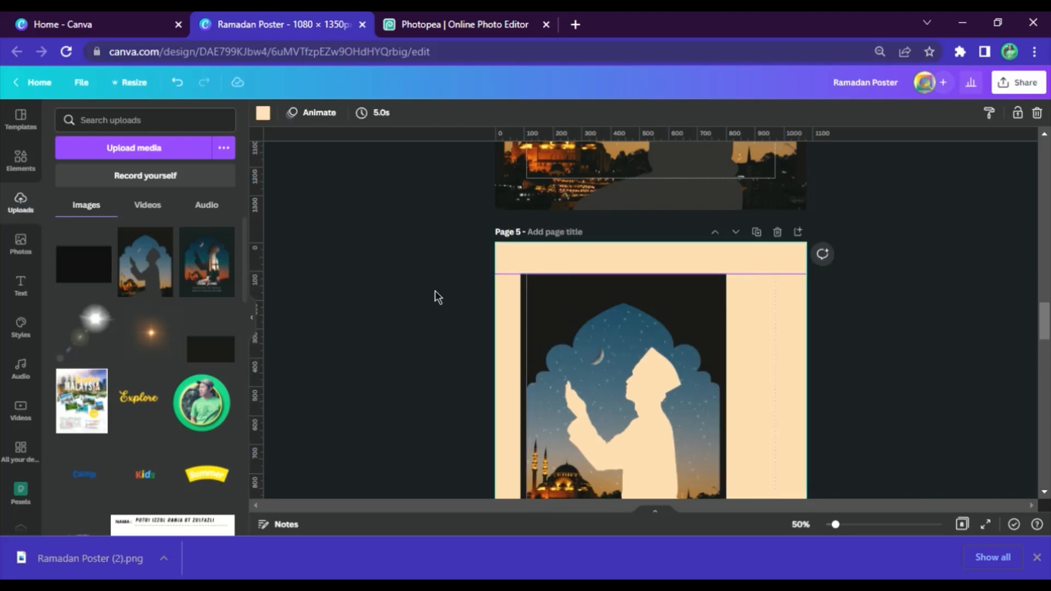
left_click(702, 356)
left_click(281, 114)
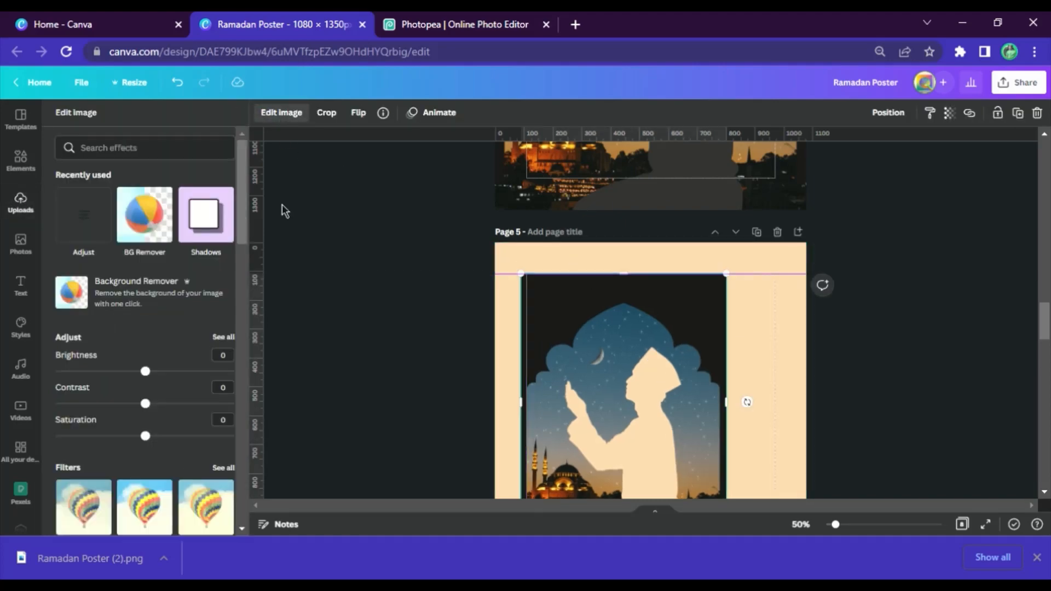
scroll(217, 363, "down", 5)
scroll(218, 363, "down", 3)
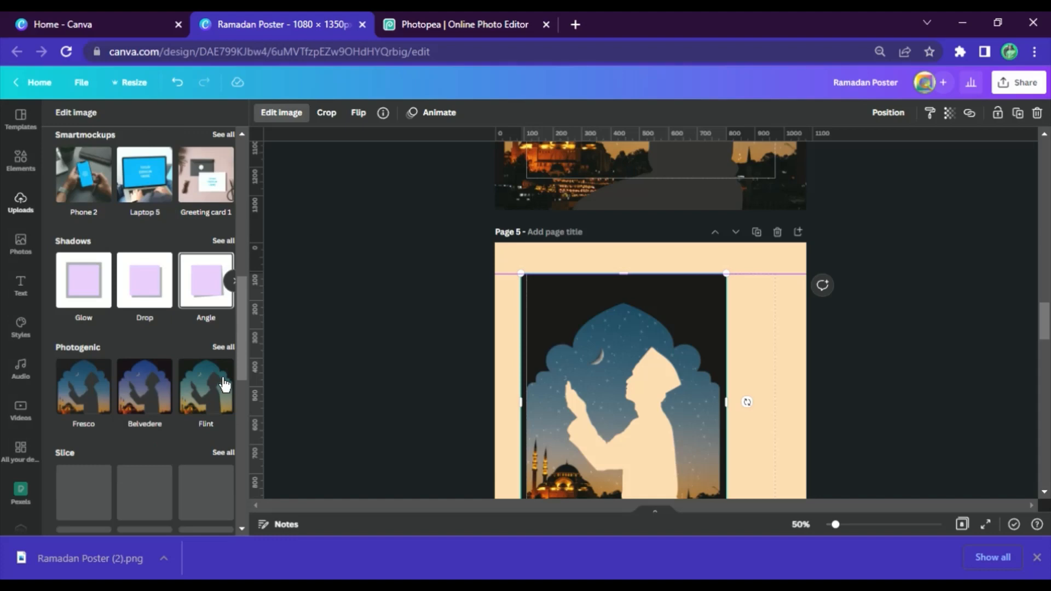
left_click(224, 347)
scroll(277, 293, "down", 1)
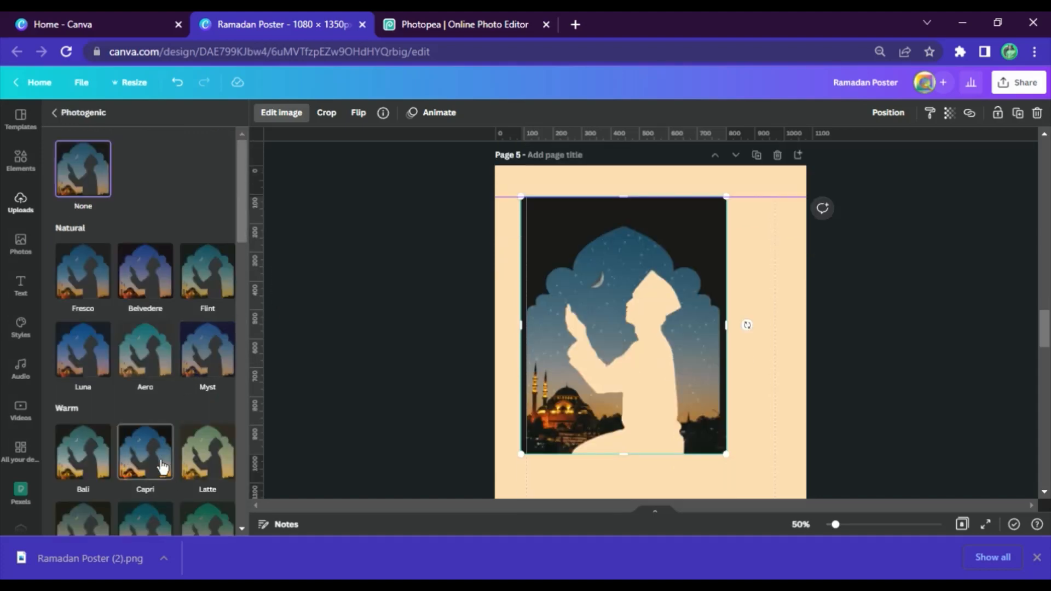
scroll(162, 466, "down", 1)
left_click(162, 465)
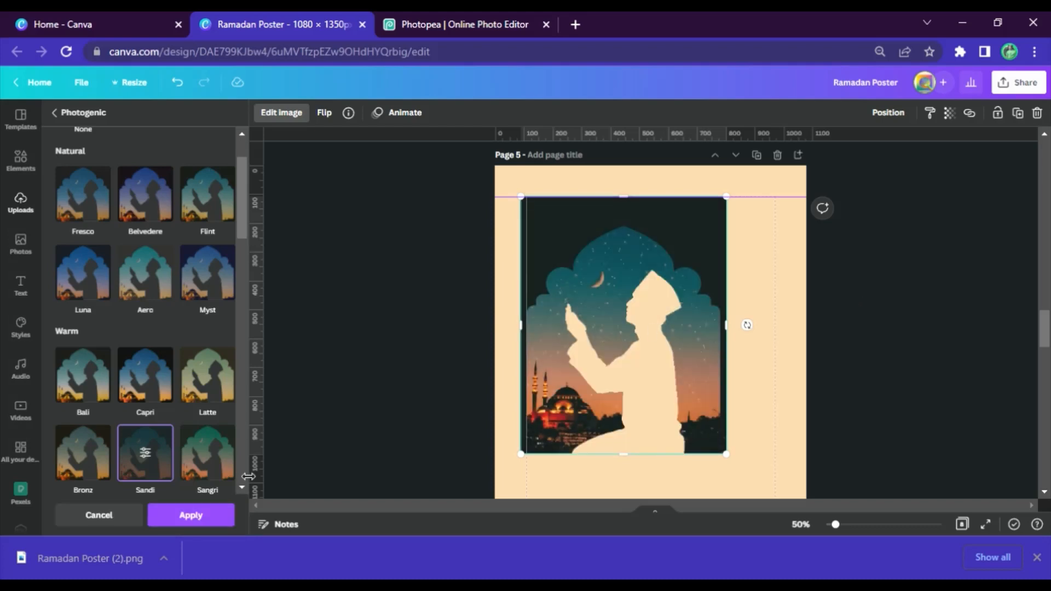
left_click(222, 517)
left_click_drag(603, 292, 604, 293)
Step: Add the uploaded black rectangle image to page 5
left_click(12, 175)
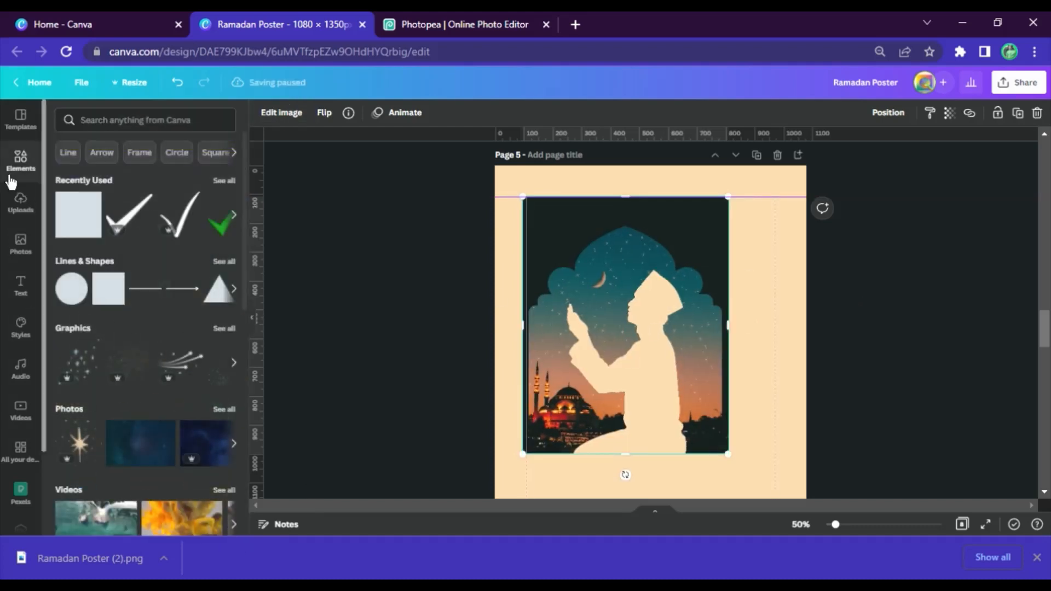
left_click(31, 215)
left_click(82, 264)
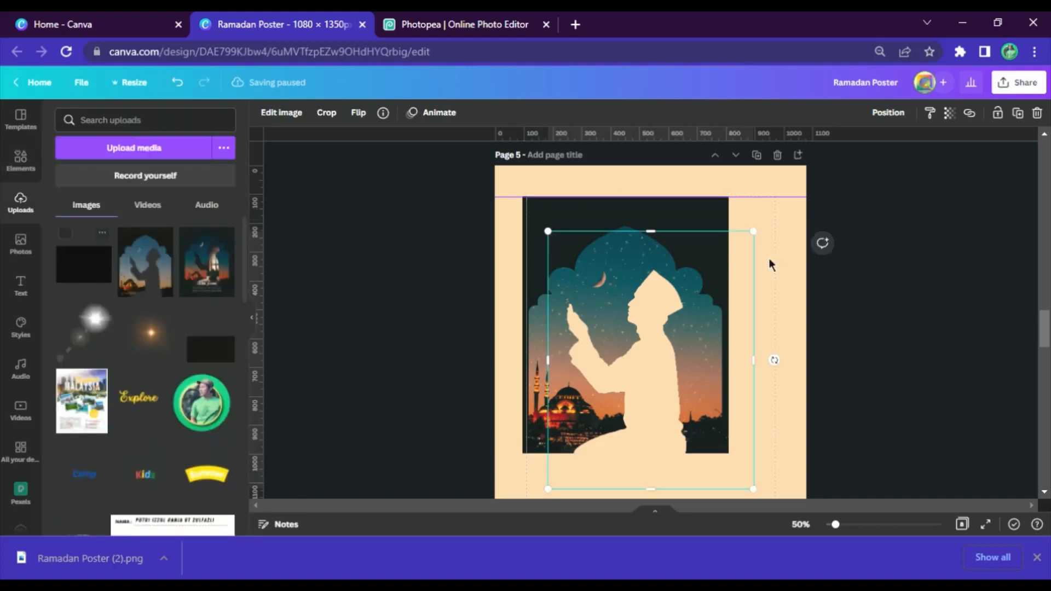
left_click(261, 329)
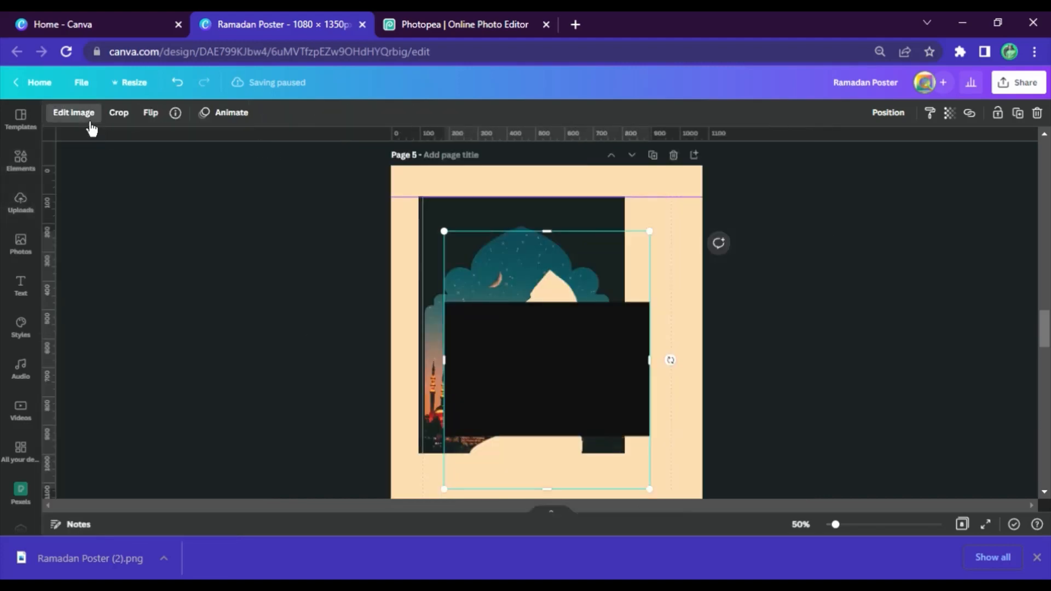
Step: Apply the Photogenic Sandi effect to the black rectangle image on page 5
scroll(183, 399, "down", 10)
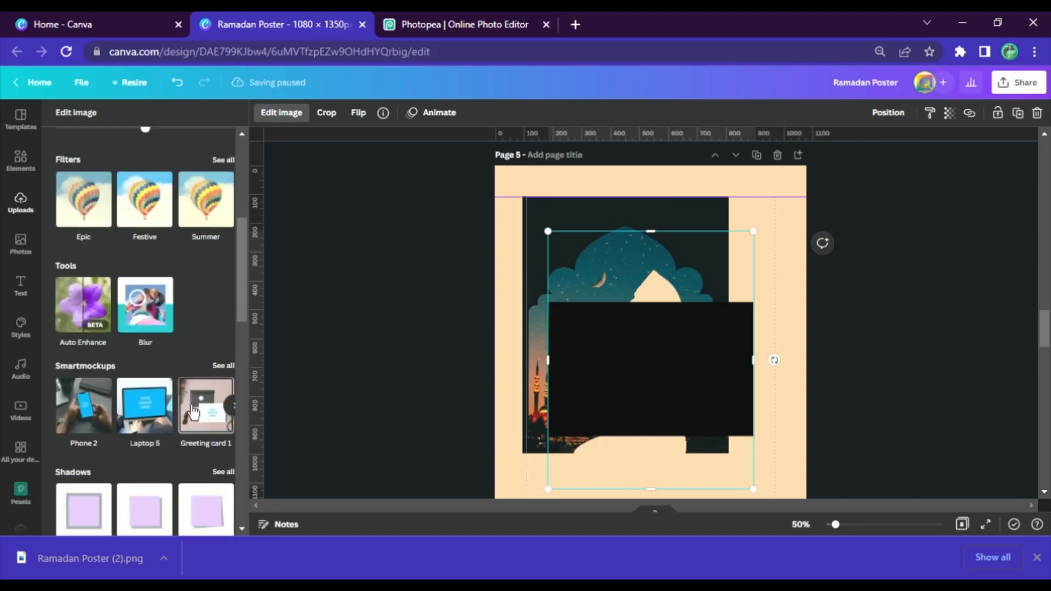
left_click(222, 270)
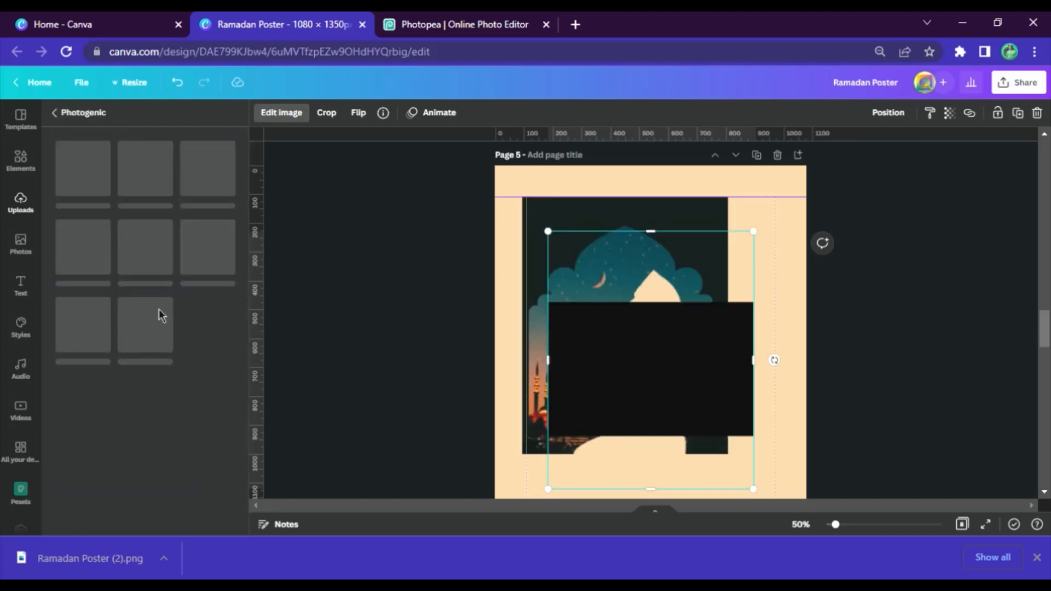
left_click(1036, 558)
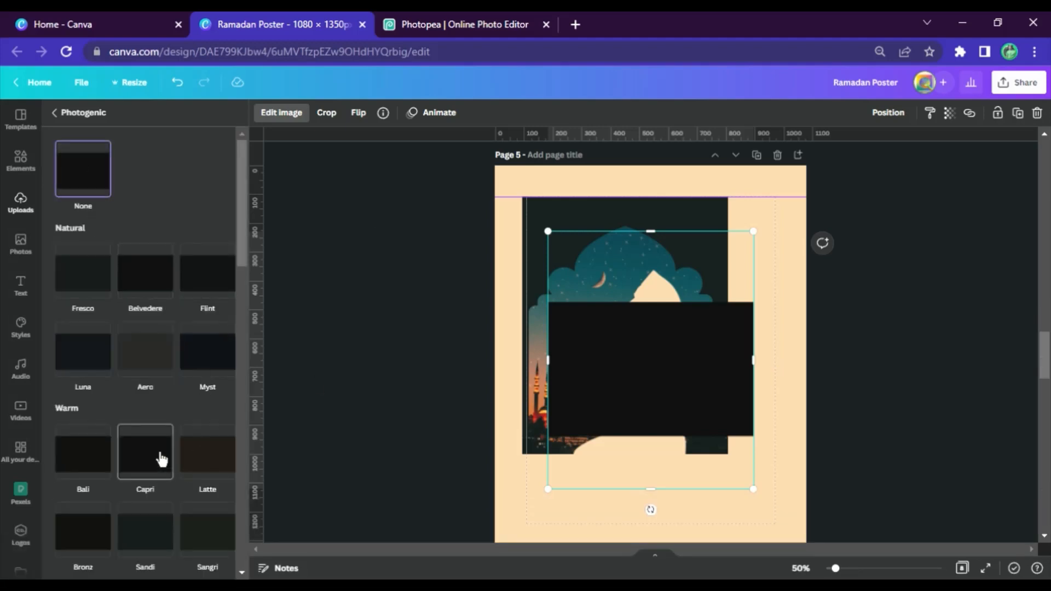
scroll(159, 465, "down", 1)
left_click(164, 474)
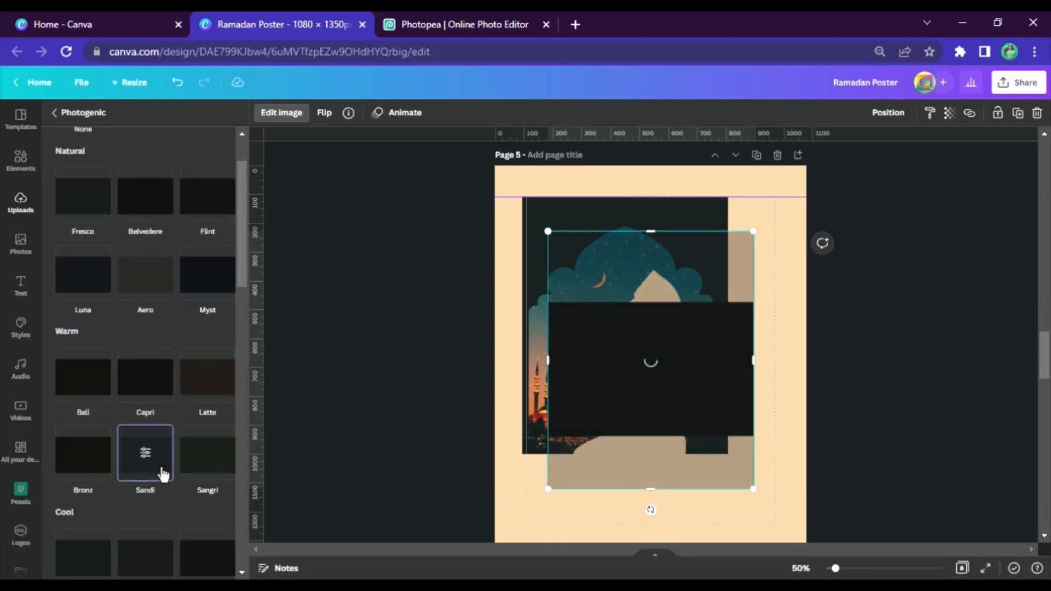
left_click(206, 564)
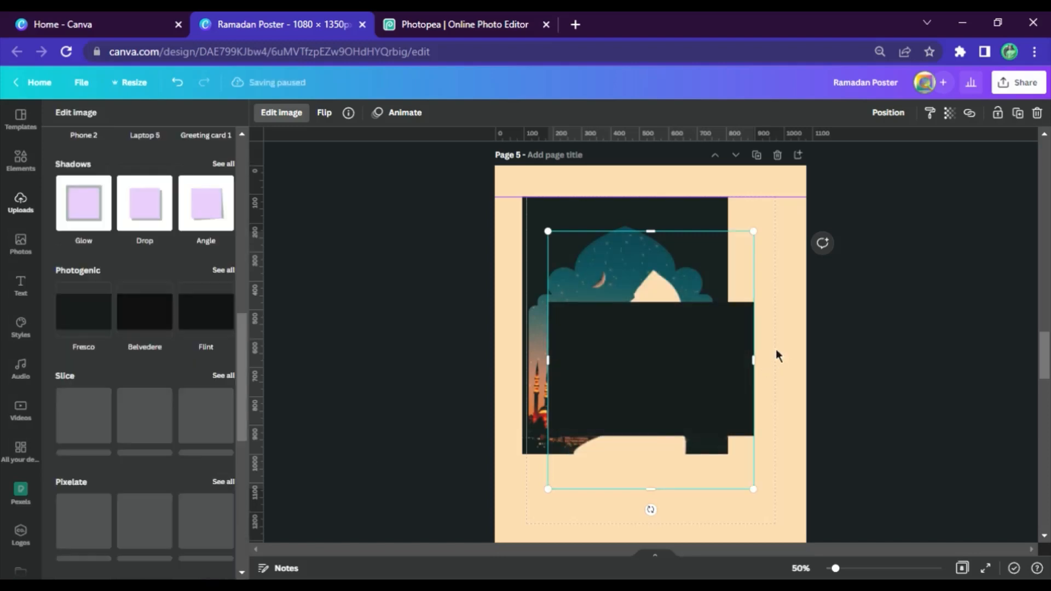
Step: Enlarge and reposition the dark rectangle image until it covers the whole of page 5
left_click(720, 225)
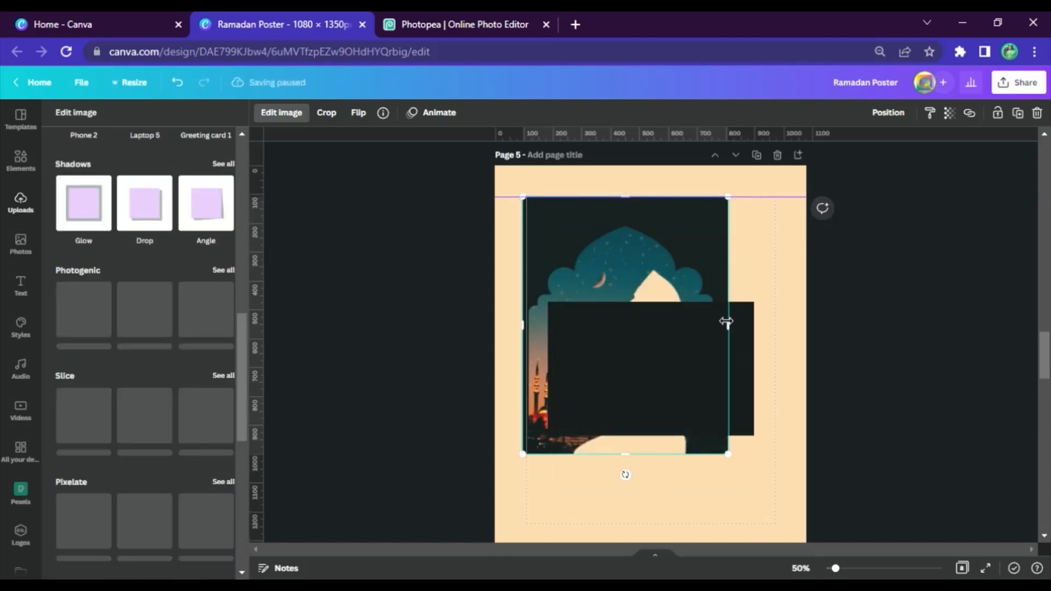
left_click(665, 466)
left_click_drag(658, 520, 1023, 167)
left_click_drag(779, 382, 561, 453)
left_click_drag(774, 347, 801, 355)
scroll(734, 386, "down", 3)
left_click_drag(552, 268, 630, 299)
scroll(780, 287, "up", 3)
scroll(779, 287, "up", 1)
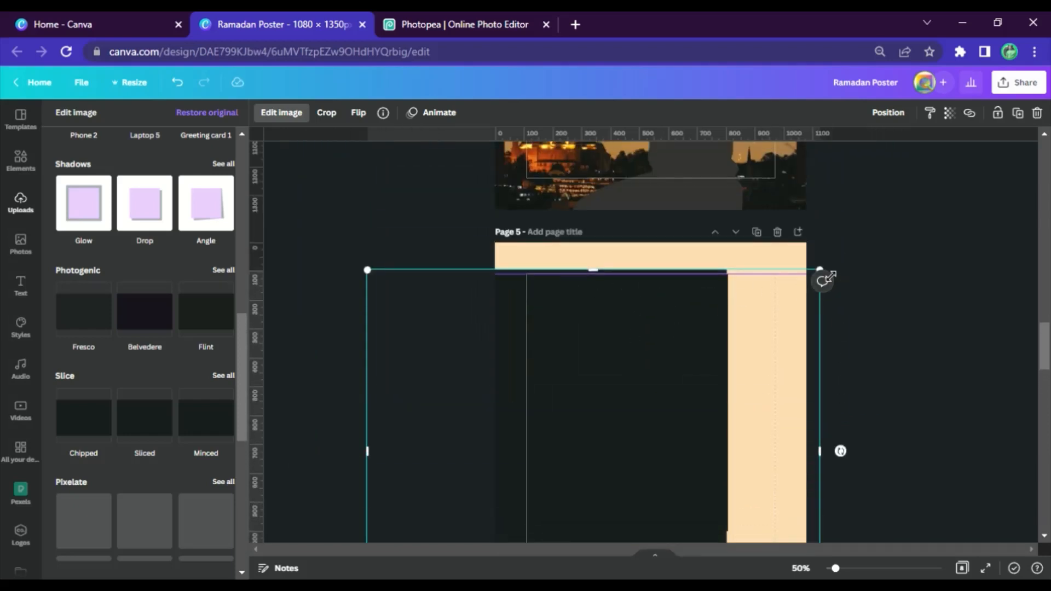
left_click_drag(823, 270, 1012, 159)
left_click_drag(854, 396, 752, 426)
left_click_drag(923, 157, 994, 121)
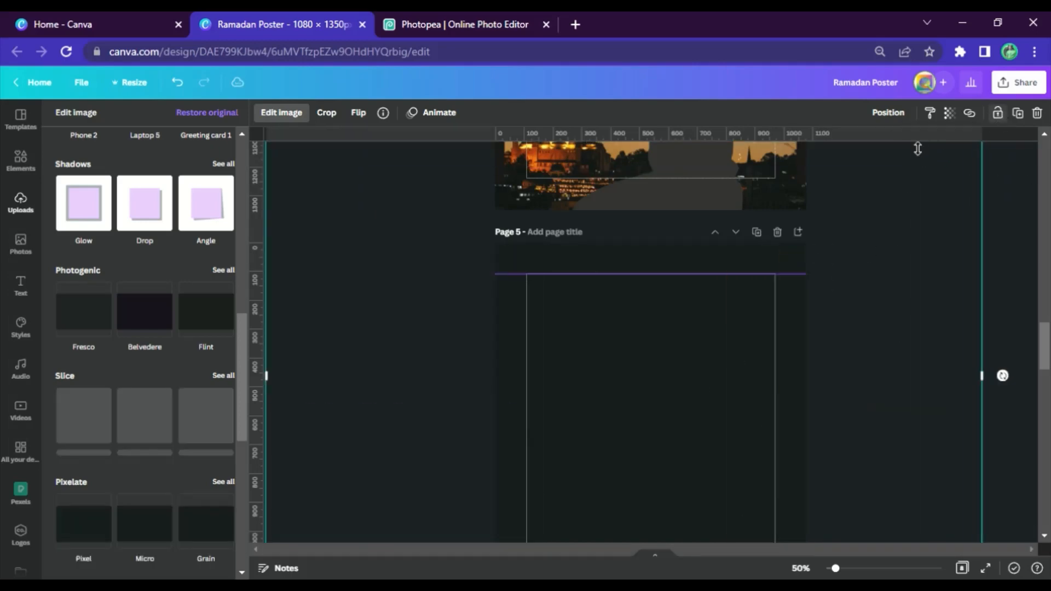
Step: Send the dark rectangle backward so it sits behind the mosque-window cut-out
left_click(888, 112)
left_click(836, 148)
scroll(831, 355, "down", 3)
left_click(723, 363)
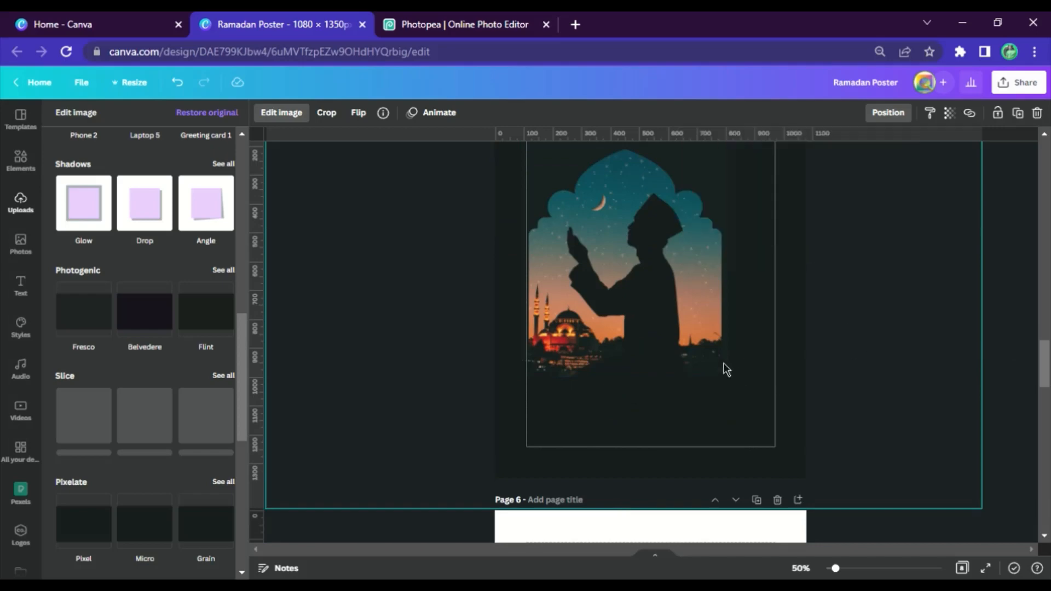
Step: Enlarge the mosque-window cut-out to nearly the full page margins and shift it slightly towards the page's left edge
scroll(669, 377, "up", 1)
left_click(669, 376)
left_click_drag(734, 466, 793, 531)
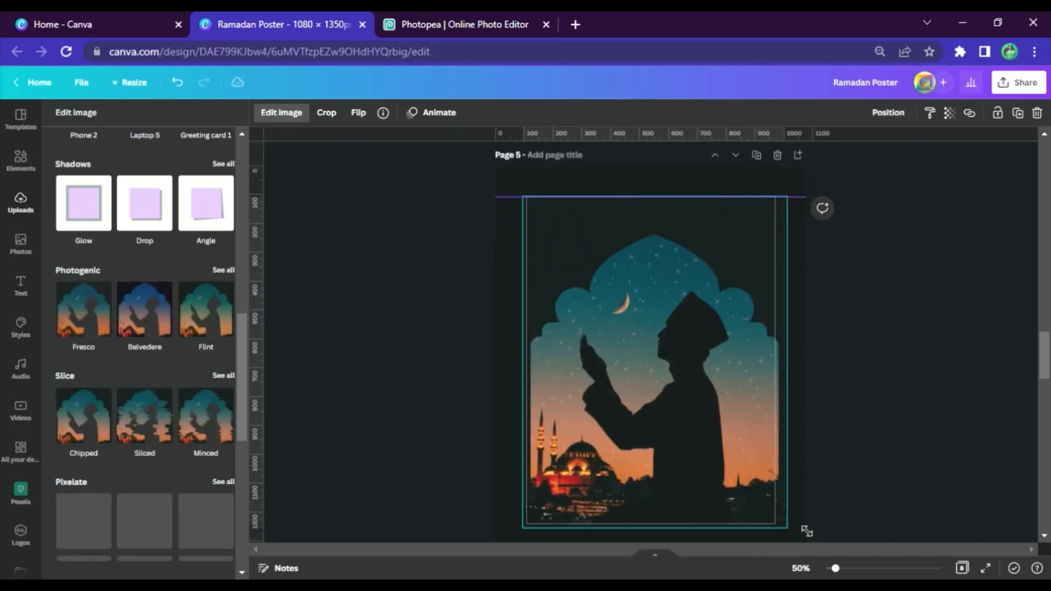
left_click_drag(714, 390, 693, 345)
scroll(275, 284, "down", 3)
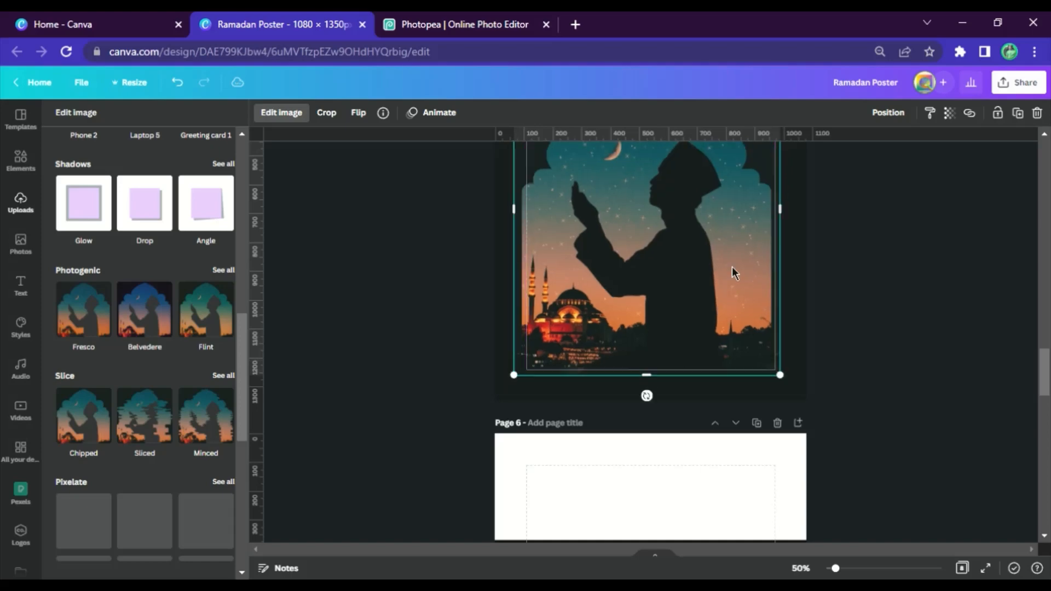
Step: Copy the mosque-interior photo from page 3 onto page 5 and place it over the lower part of the cut-out
scroll(731, 267, "up", 10)
scroll(718, 268, "up", 4)
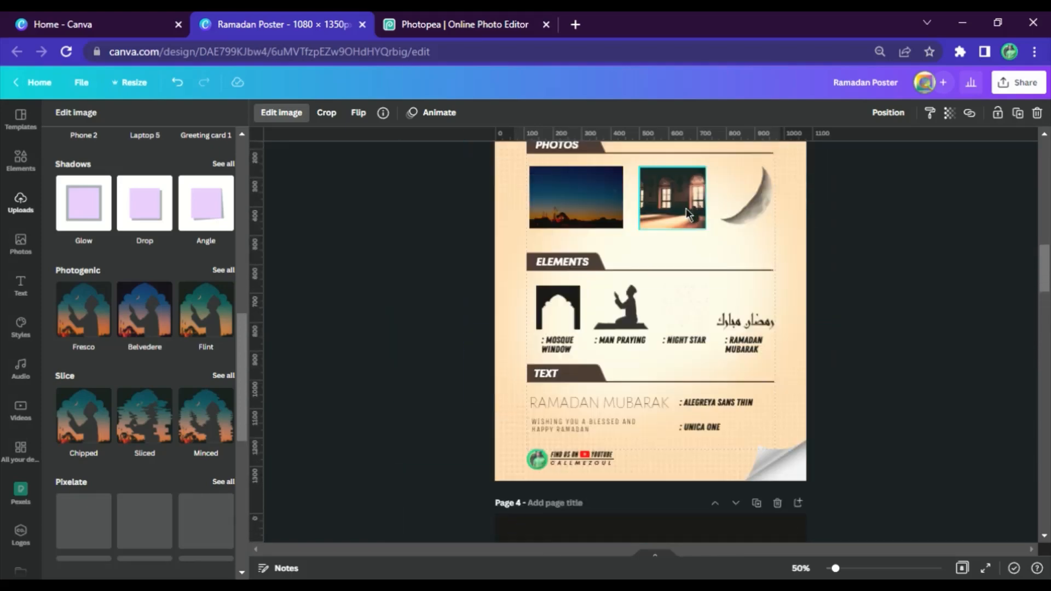
left_click(688, 213)
scroll(688, 215, "down", 10)
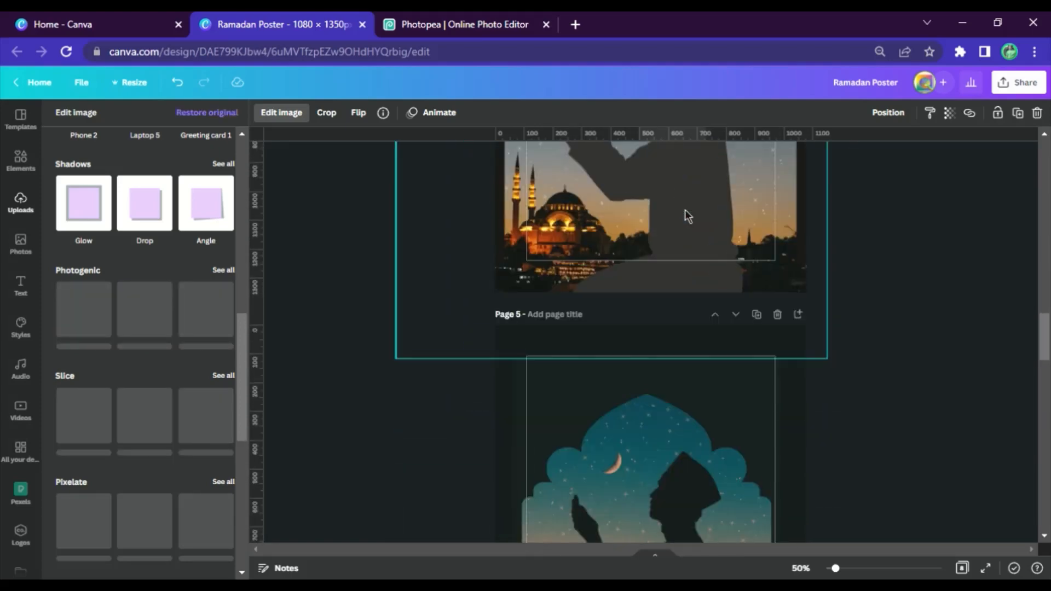
left_click(673, 339)
key("ctrl+v")
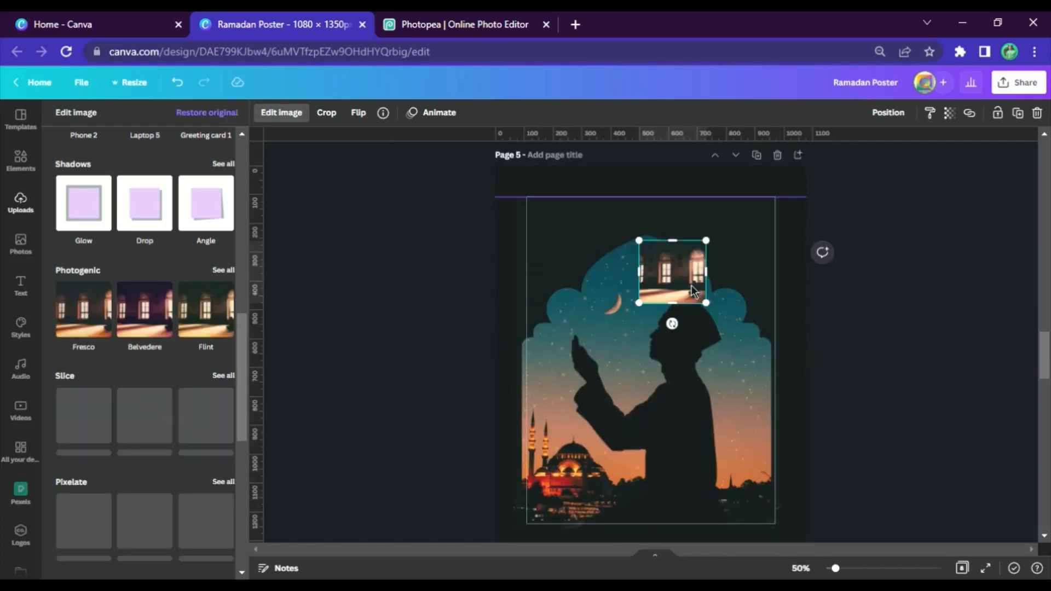
left_click_drag(692, 285, 660, 450)
Step: Reduce the mosque-window cut-out to about 893 × 1,116 px and centre it horizontally on page 5
mouse_move(677, 321)
left_mouse_down()
mouse_move(682, 329)
mouse_move(669, 328)
left_mouse_up()
left_click_drag(792, 528, 781, 514)
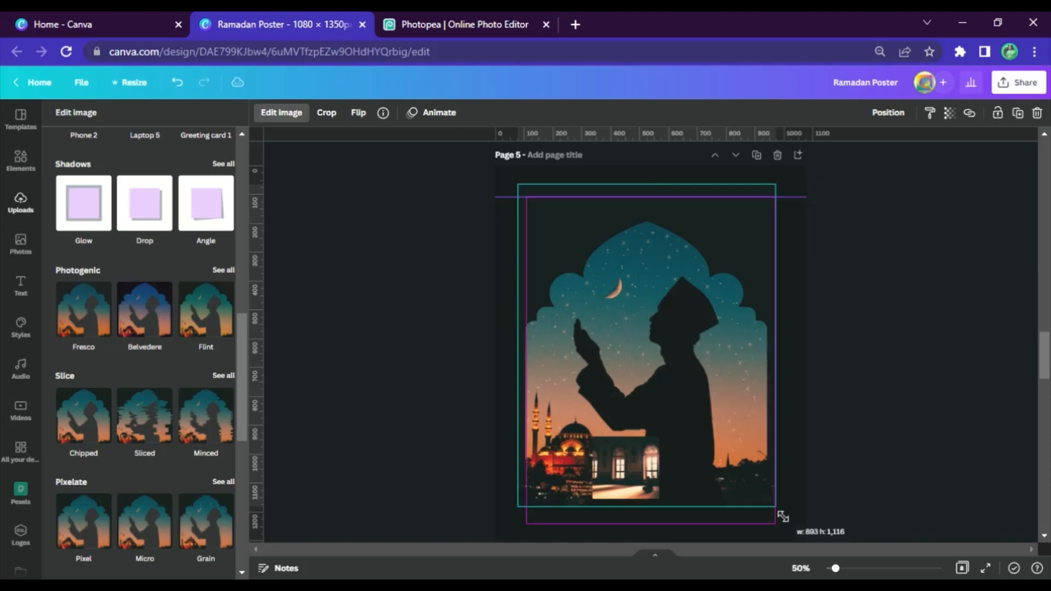
left_click_drag(675, 380, 691, 390)
Step: Enlarge the mosque-interior photo to span the praying silhouette, crop its left side, and centre it horizontally on the page
scroll(691, 391, "down", 3)
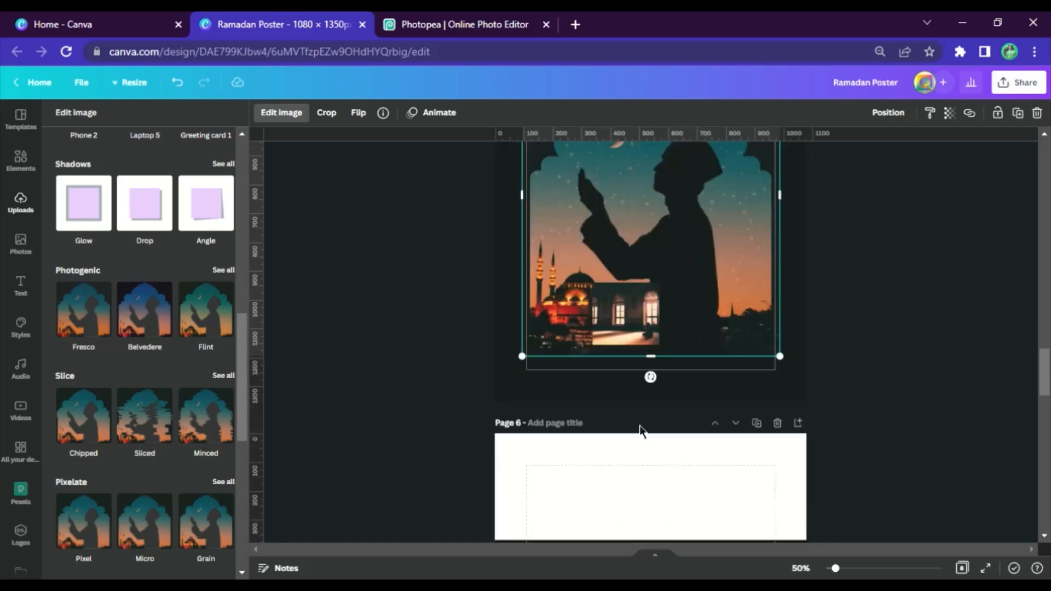
left_click(652, 342)
left_click_drag(660, 352, 622, 228)
left_click_drag(689, 295, 746, 421)
scroll(733, 379, "up", 2)
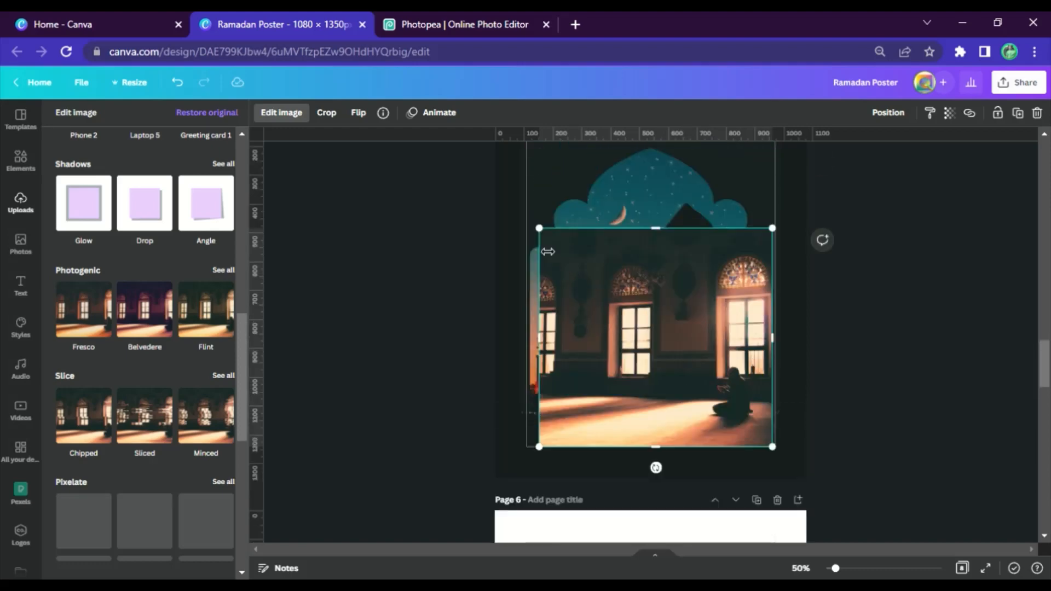
left_click_drag(539, 227, 500, 192)
left_click_drag(500, 346, 560, 346)
left_click_drag(652, 342, 662, 347)
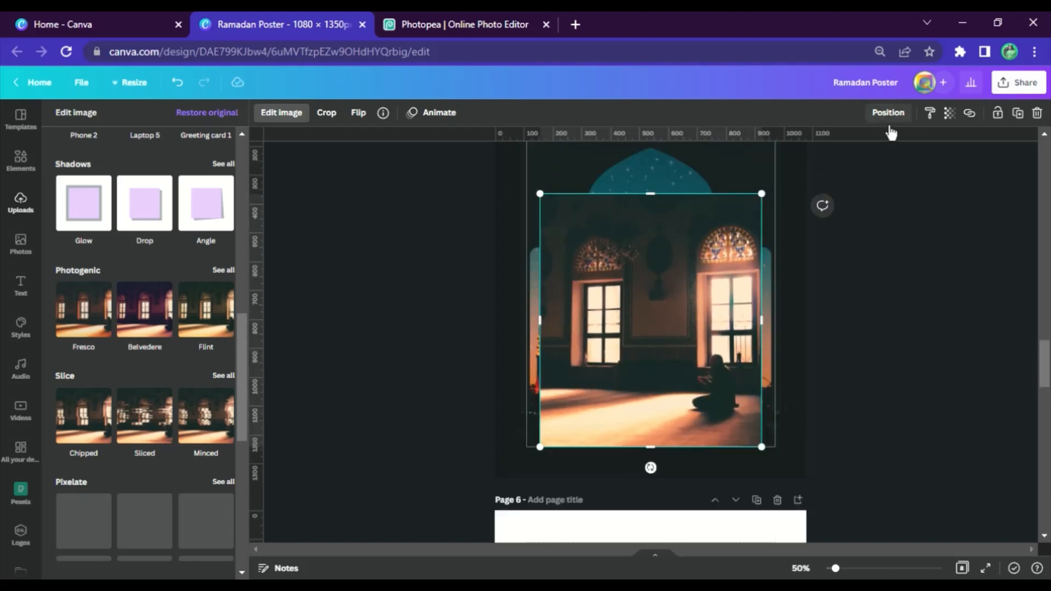
Step: Send the mosque-interior photo backward so it sits behind the cut-out and fills the silhouette opening
left_click(888, 112)
left_click(843, 148)
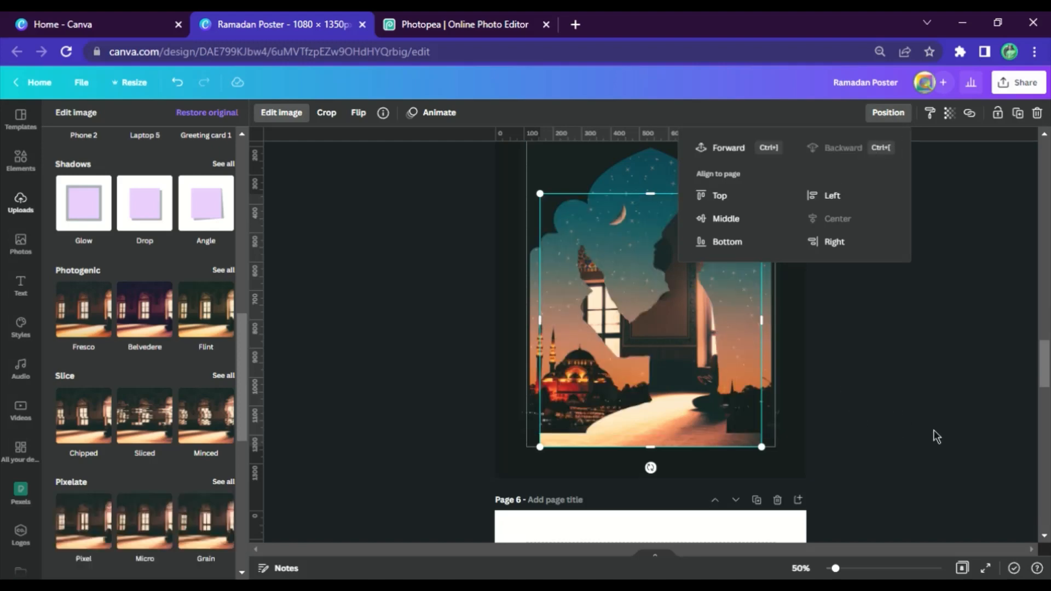
key("Escape")
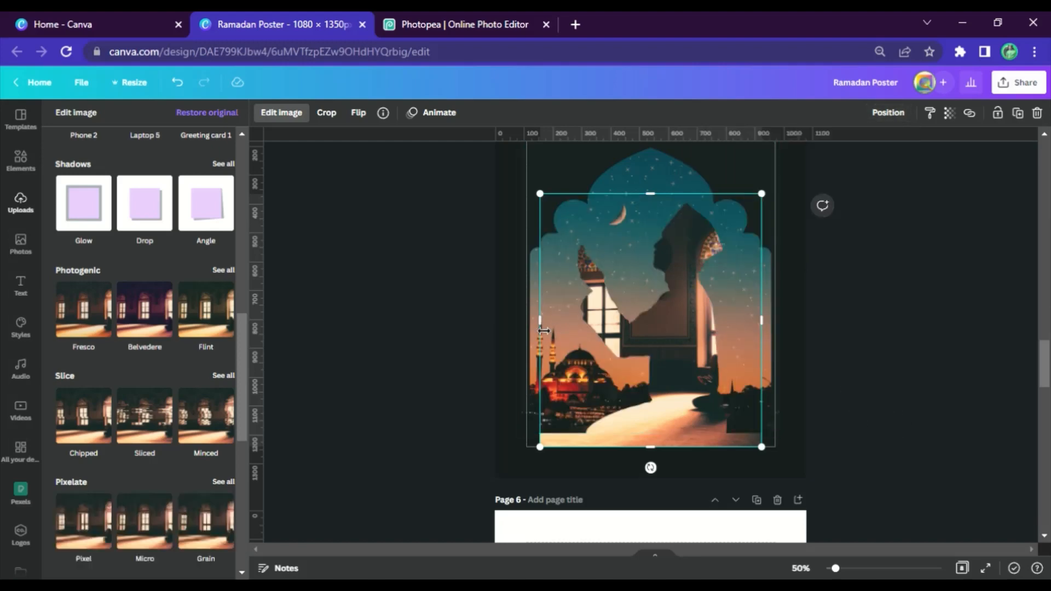
Step: Enlarge the mosque-interior photo, shift it so window and praying figure sit within the silhouette, and crop its left side
left_click_drag(536, 281, 573, 283)
left_click(545, 330)
left_click_drag(540, 196, 522, 178)
left_click_drag(537, 366, 535, 374)
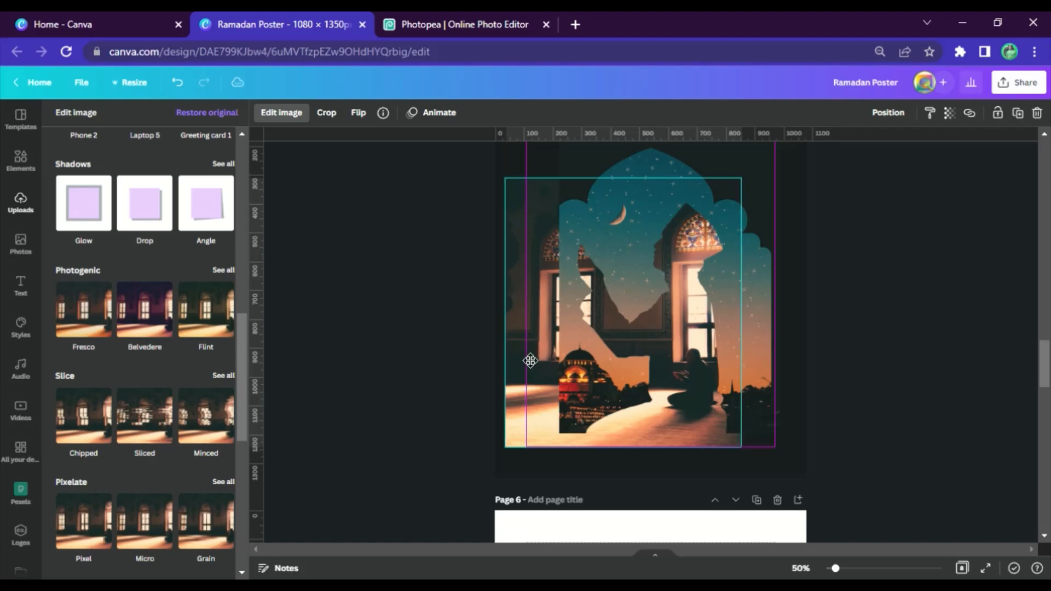
left_click_drag(507, 312, 526, 298)
Step: Crop the bottom of the mosque-interior photo flush with the cut-out's lower edge, to about 672 × 883 px
left_click(635, 164)
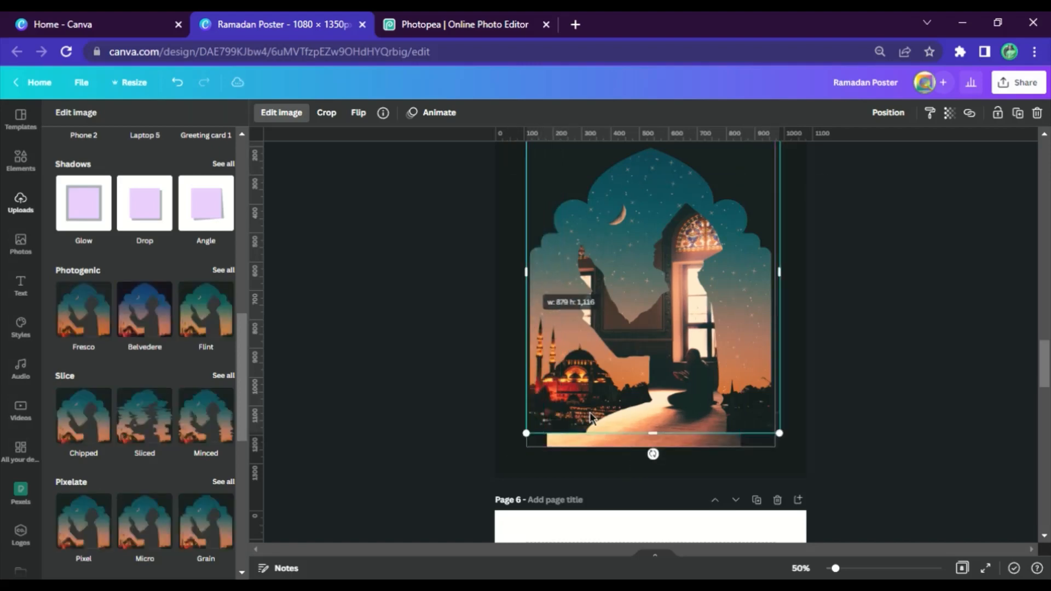
left_click(585, 443)
left_click_drag(655, 443, 655, 433)
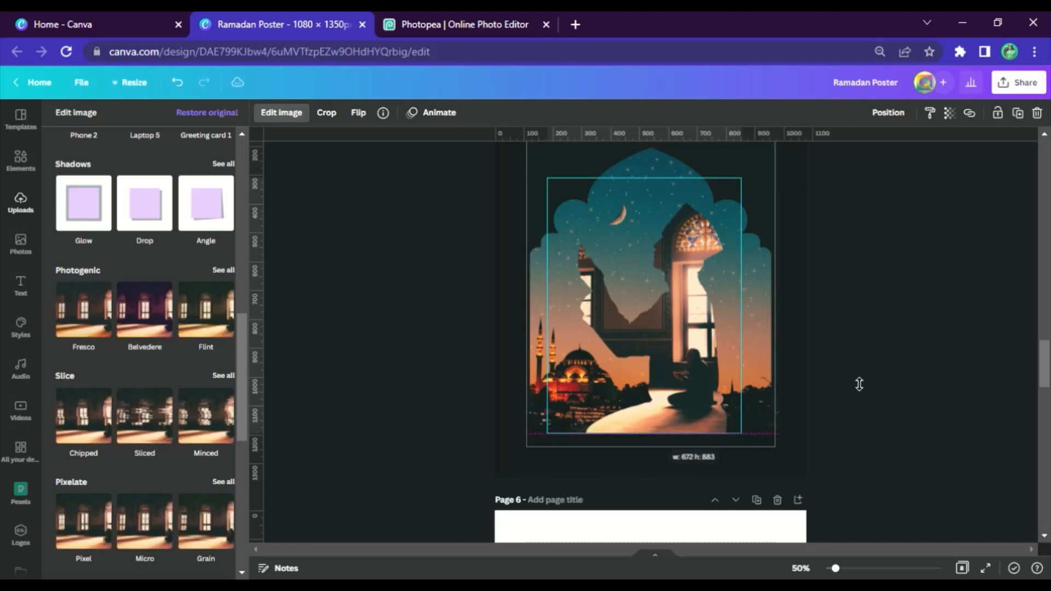
scroll(684, 302, "up", 2)
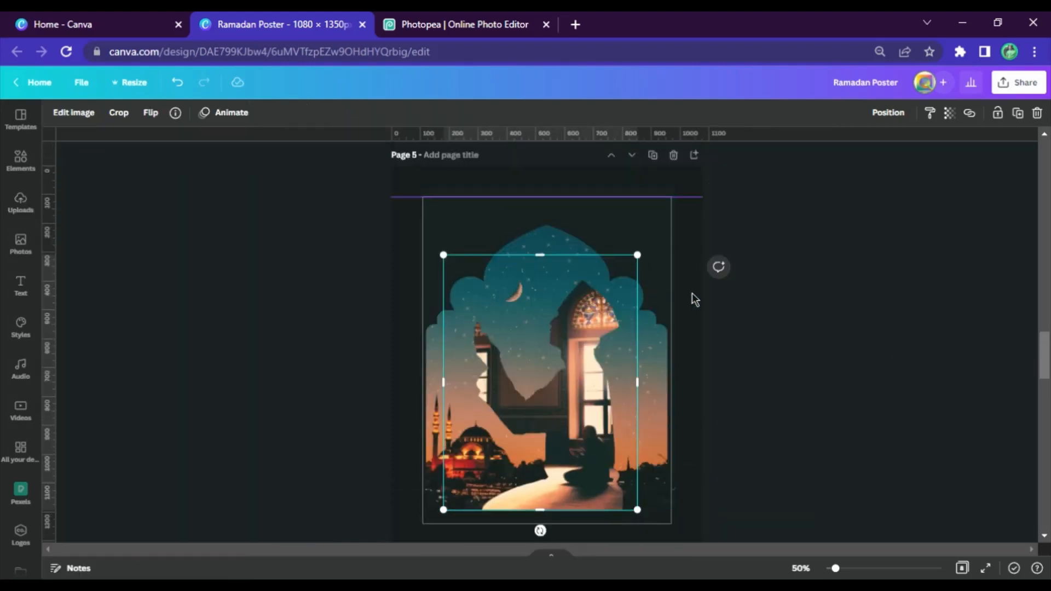
Step: Add the uploaded black rectangle image to page 5 and set its blur to 40
left_click(20, 160)
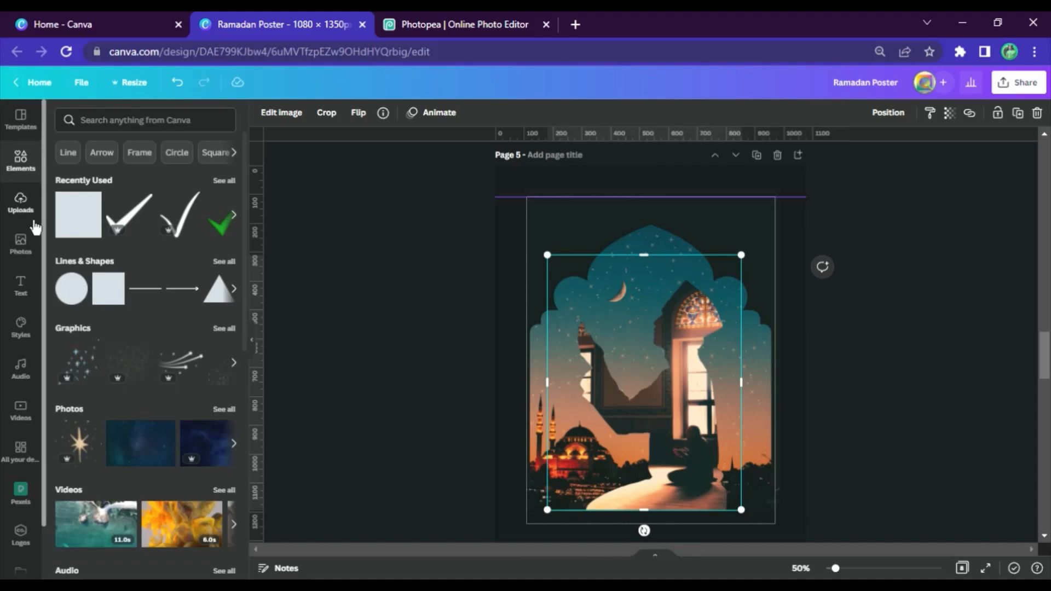
left_click(20, 203)
left_click(86, 284)
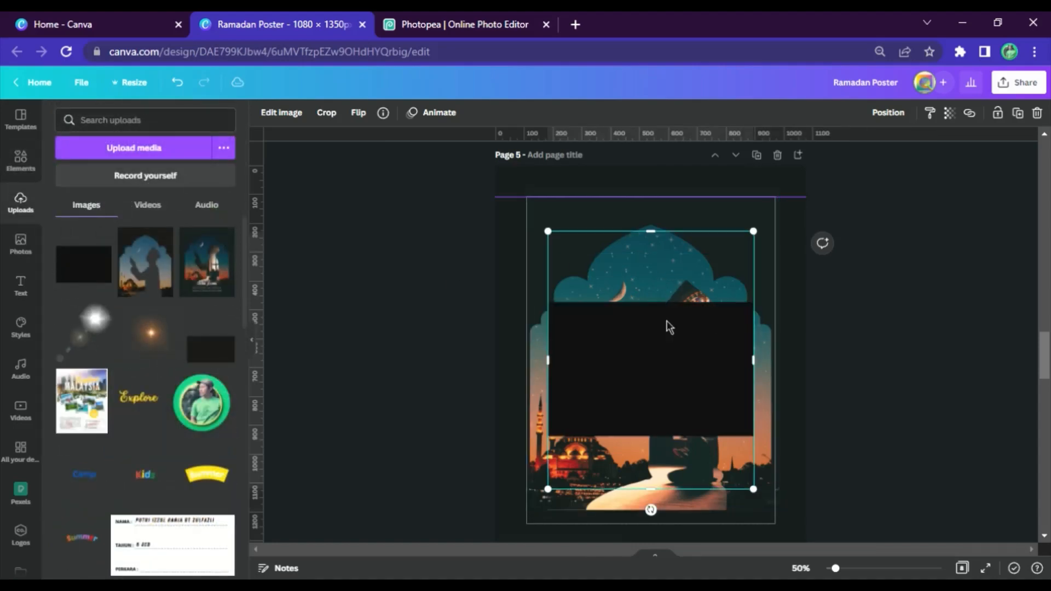
left_click(261, 356)
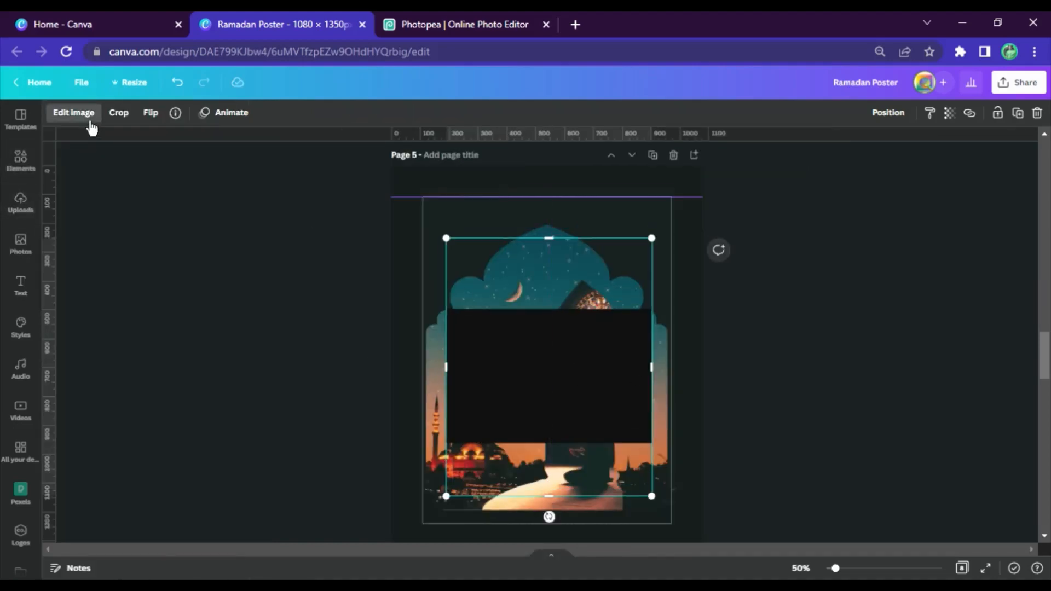
left_click(85, 114)
left_click(224, 337)
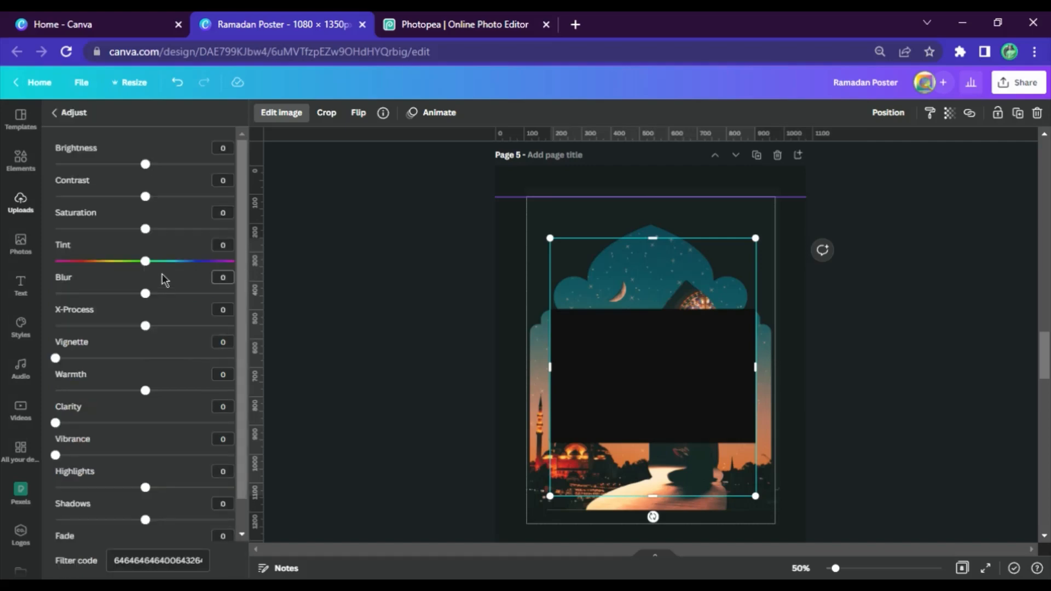
left_click_drag(145, 294, 181, 294)
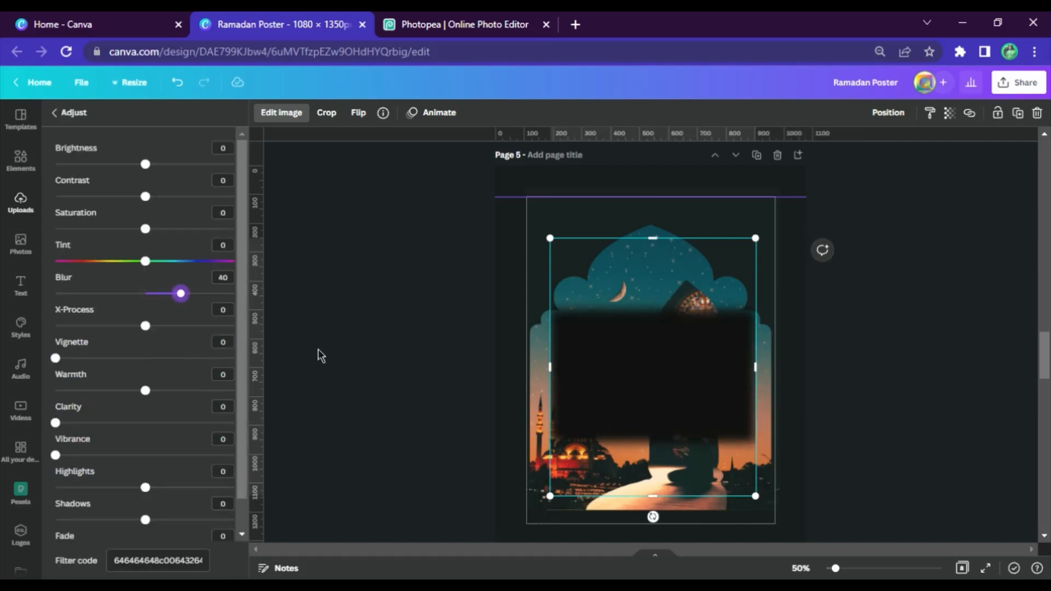
Step: Crop and enlarge the blurred black image, then place it over the bottom of page 5 to fade the artwork's lower edge
left_click(618, 310)
mouse_move(589, 241)
left_mouse_down()
mouse_move(599, 390)
mouse_move(596, 245)
left_mouse_up()
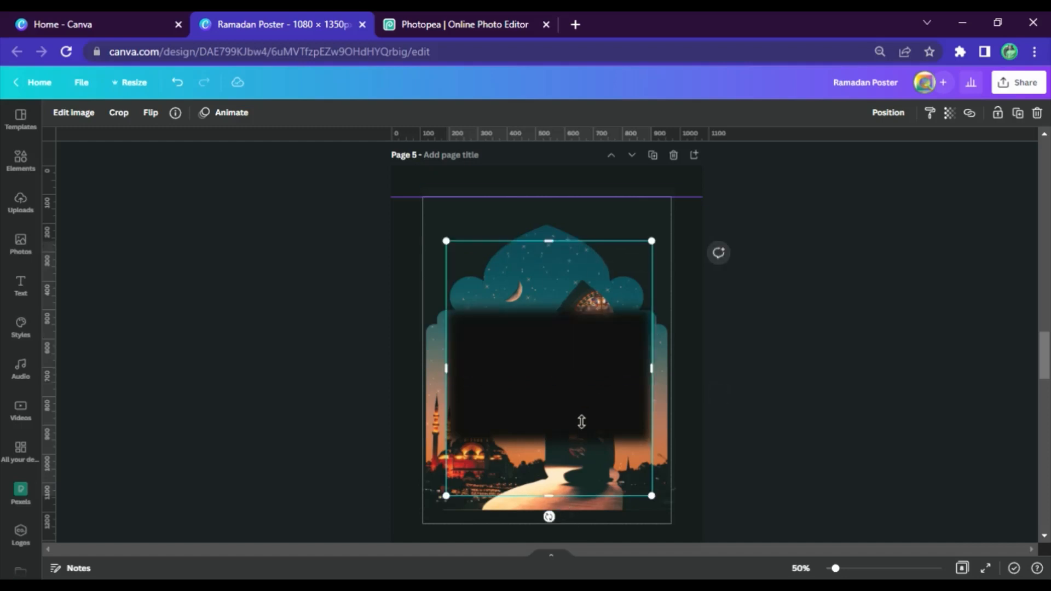
left_click_drag(581, 495, 586, 377)
left_click_drag(651, 376, 837, 495)
scroll(616, 317, "down", 2)
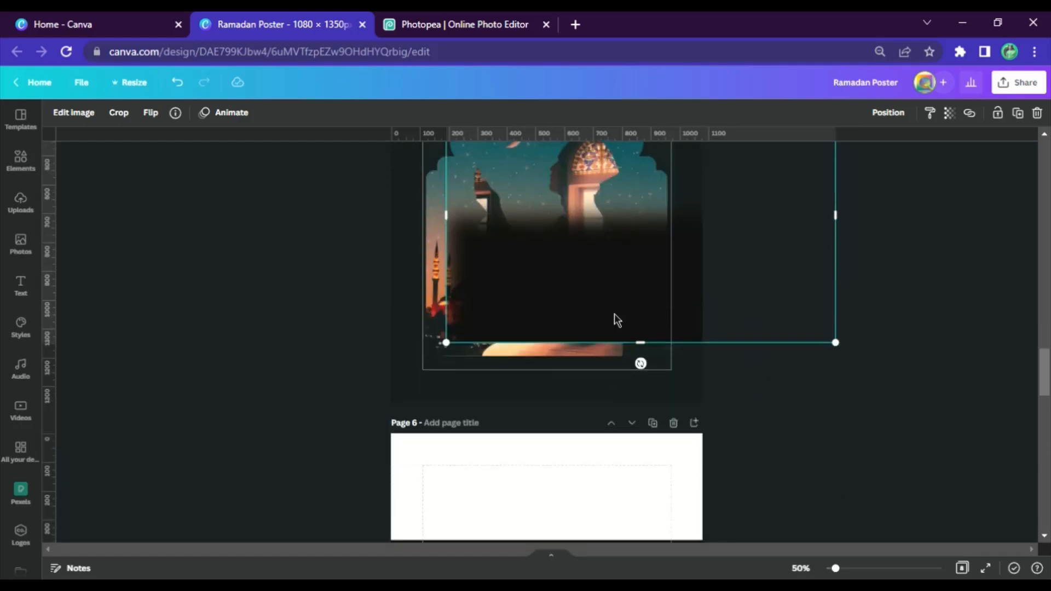
left_click_drag(614, 315, 553, 429)
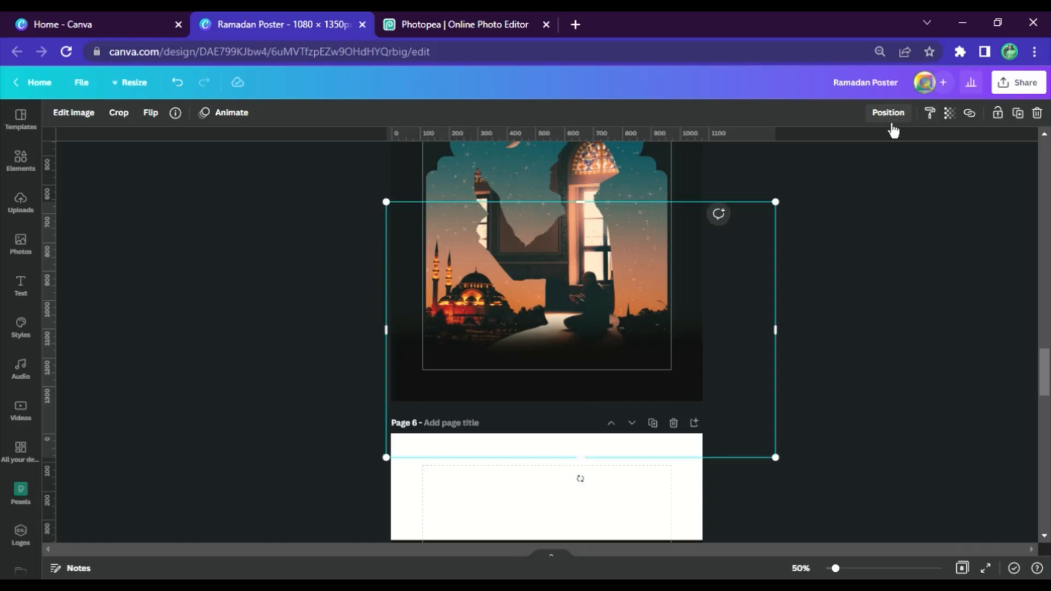
left_click(891, 120)
left_click(893, 323)
left_click(783, 302)
scroll(803, 370, "up", 1)
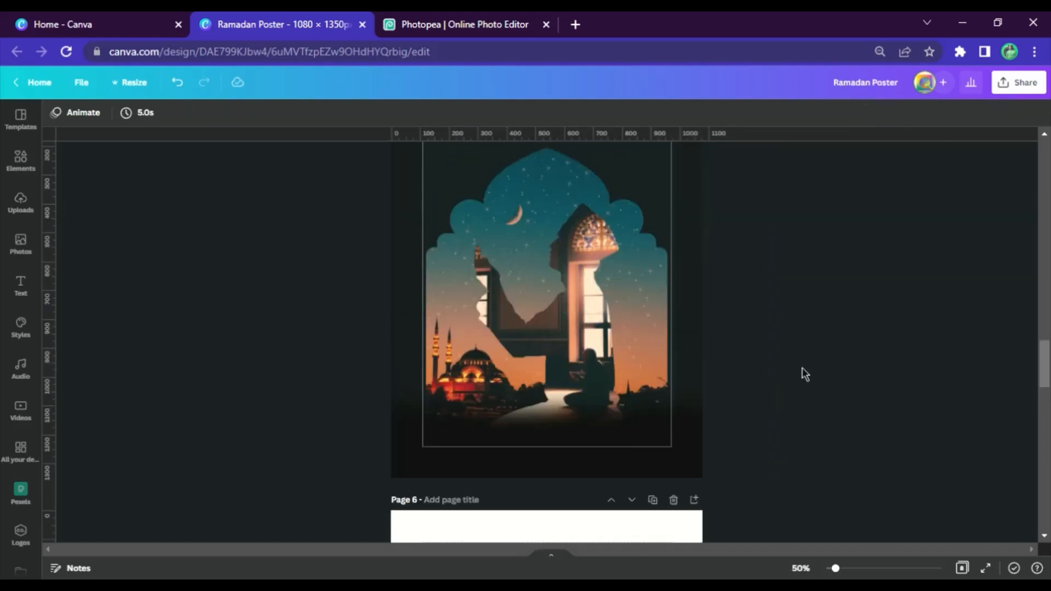
Step: Duplicate the blurred black image, move the copy over the upper part of the silhouette, and rotate it diagonally
left_click(722, 403)
left_click_drag(722, 403, 726, 408)
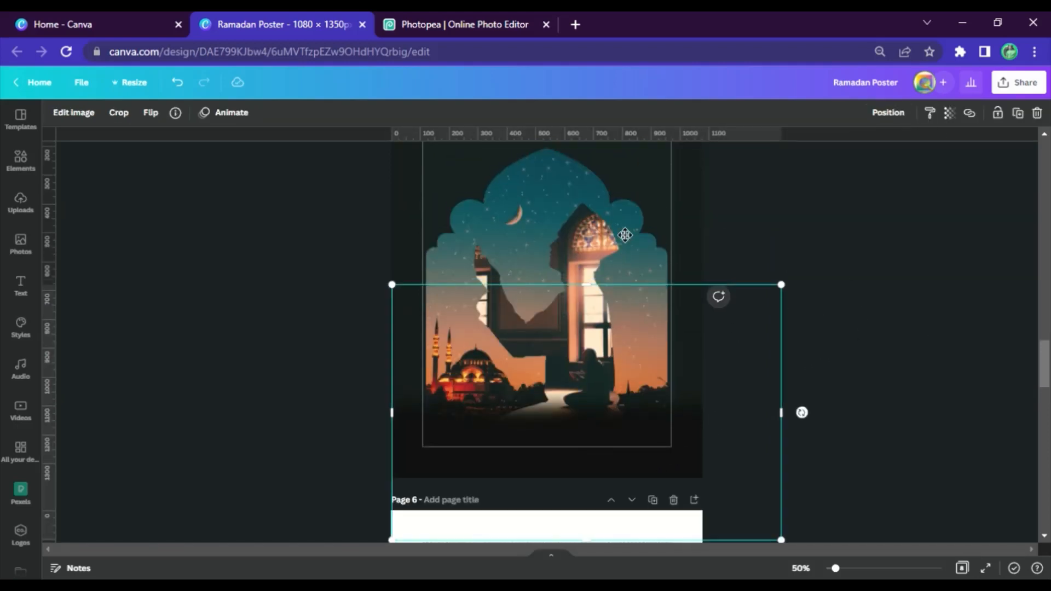
left_click_drag(665, 433, 625, 235)
left_click_drag(547, 364, 380, 352)
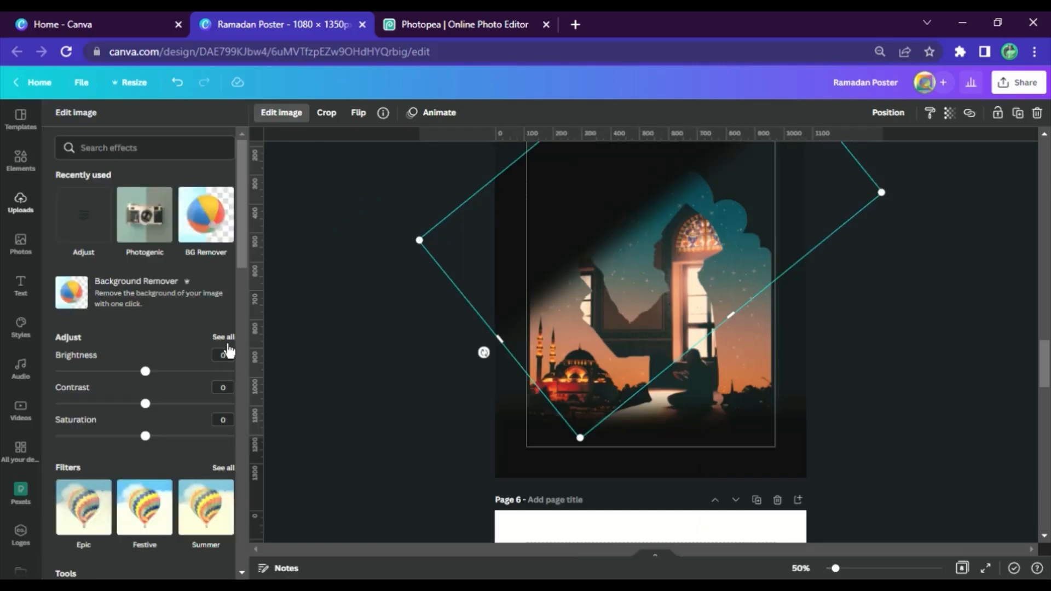
Step: Set the copy's blur to 100, then rotate it more steeply and position its soft edge diagonally across the praying silhouette
left_click(225, 342)
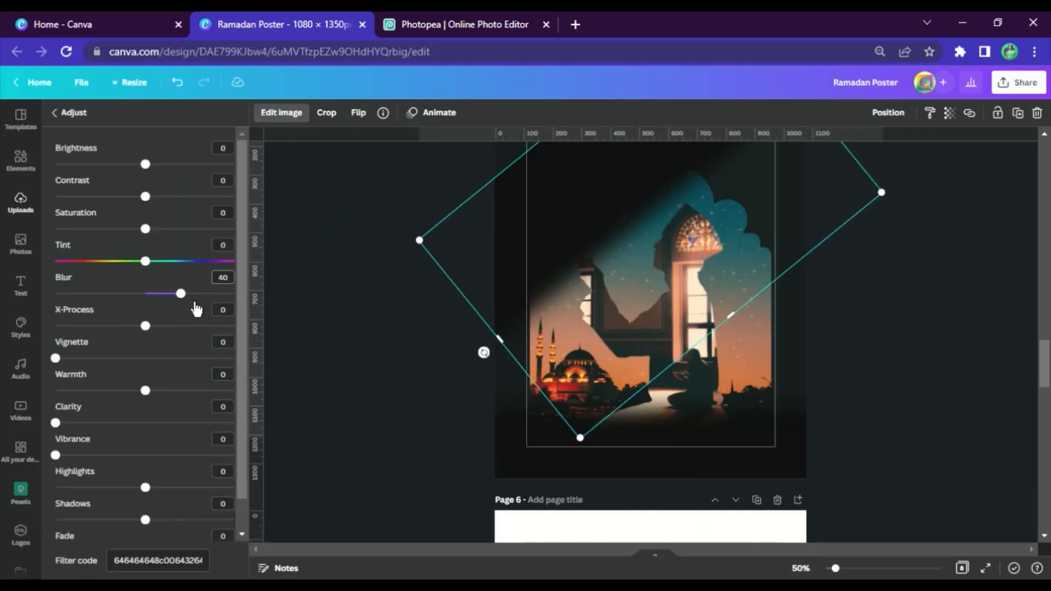
left_click_drag(181, 293, 236, 294)
left_click_drag(472, 242, 507, 313)
left_click_drag(590, 182, 581, 211)
left_click_drag(586, 281, 600, 294)
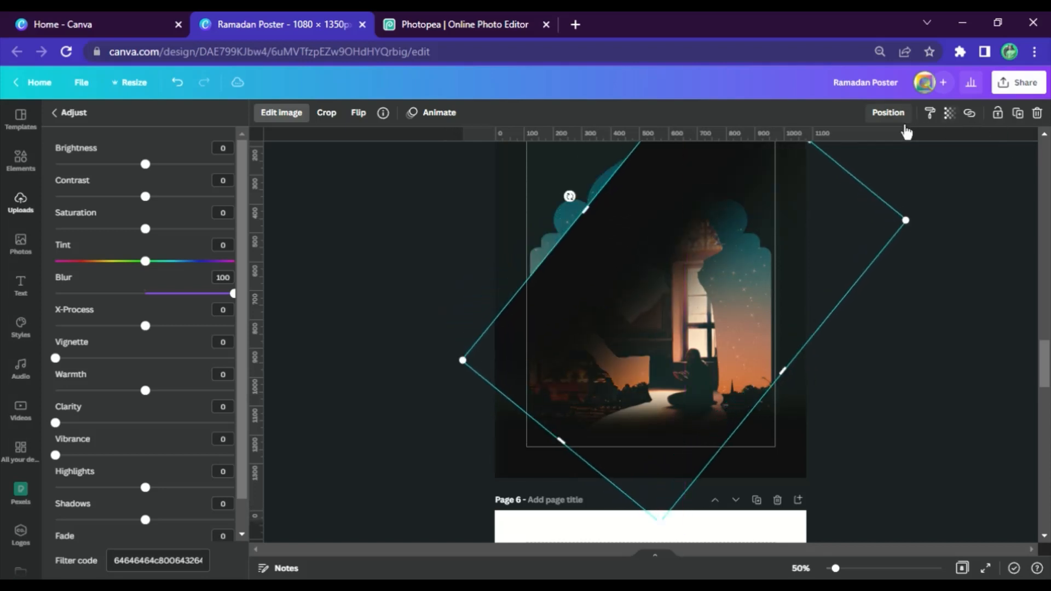
Step: Send the rotated black copy backward behind the cut-out so it shades the mosque-interior photo only inside the silhouette
left_click(888, 112)
left_click(843, 160)
left_click(844, 160)
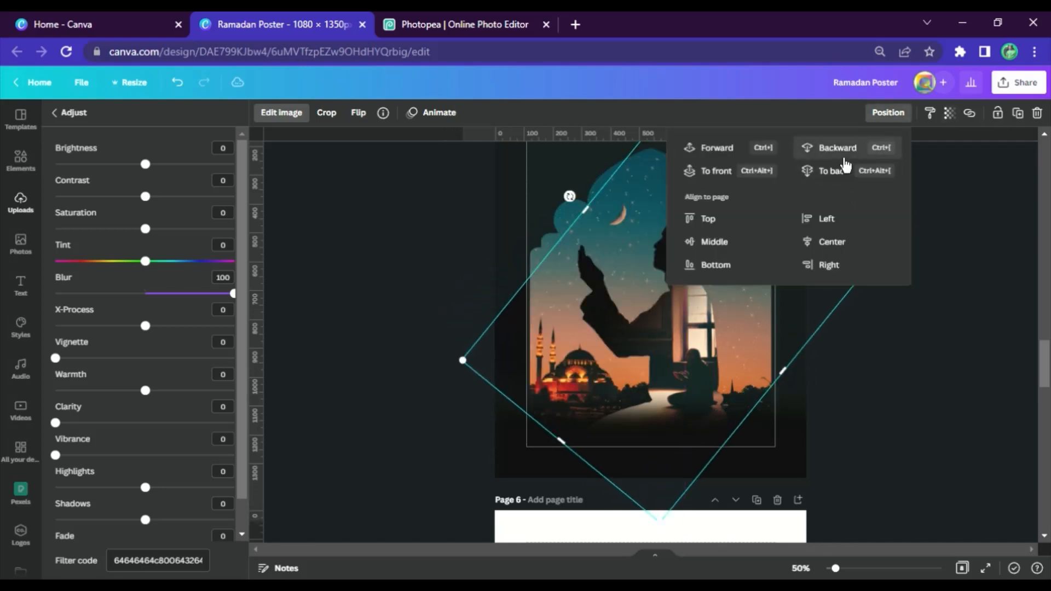
left_click(441, 254)
left_click(906, 310)
left_click(799, 313)
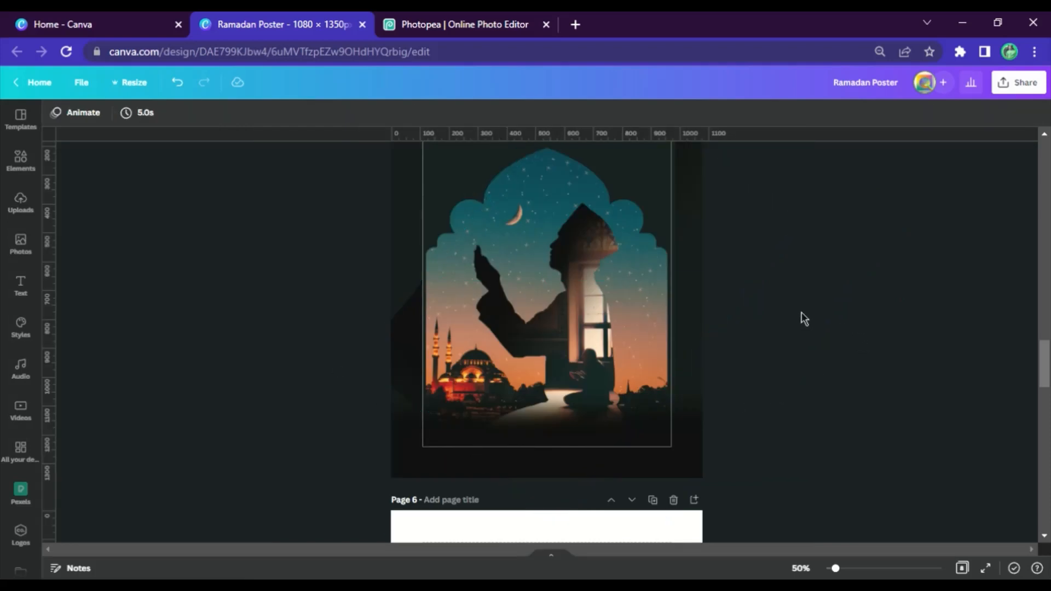
scroll(671, 312, "up", 2)
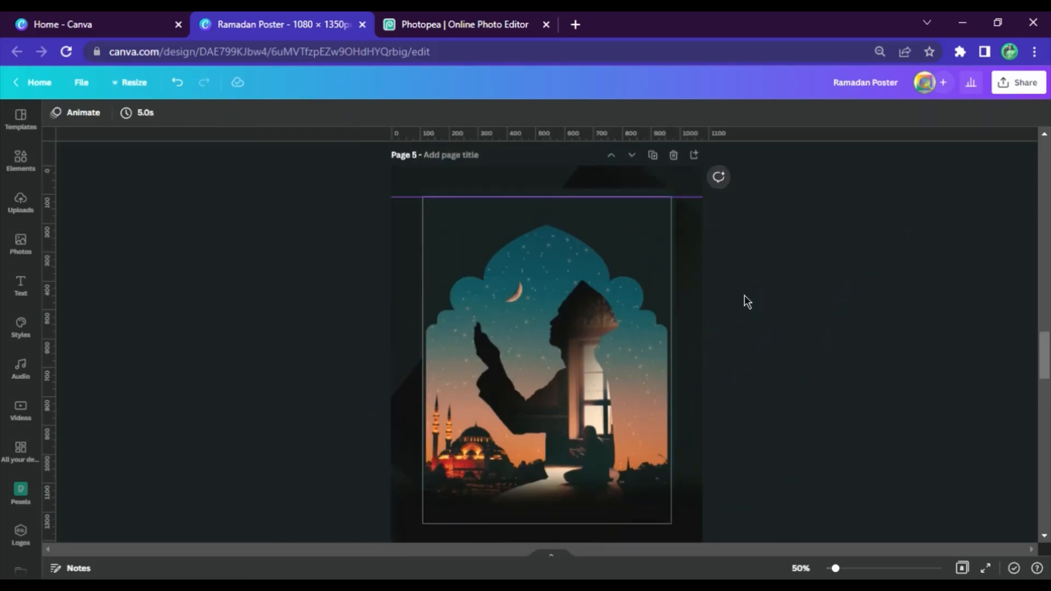
Step: Apply the Sandi Photogenic filter to the rotated black copy behind the cut-out
left_click(697, 237)
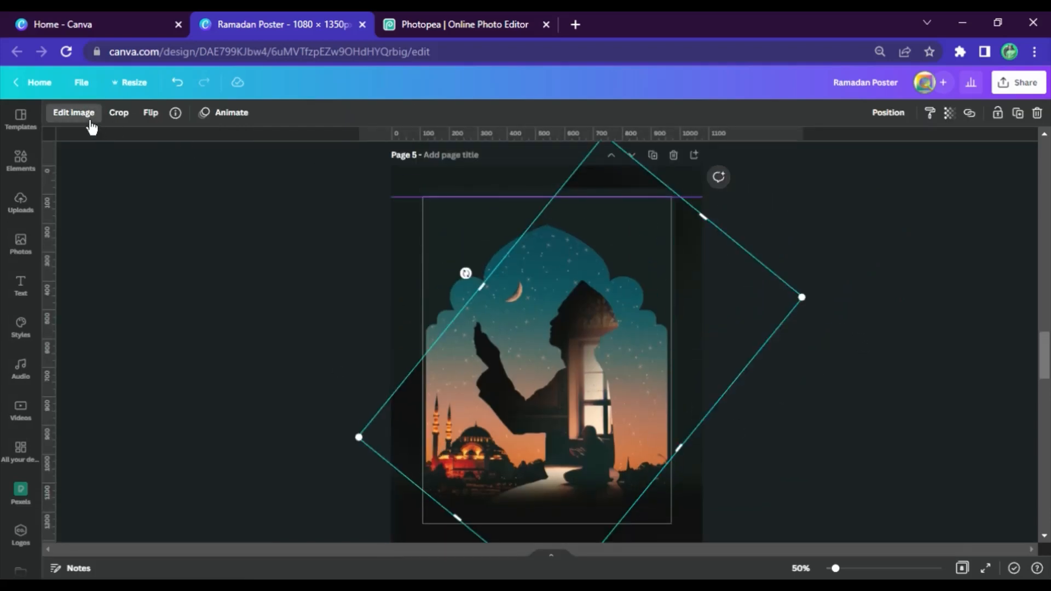
left_click(83, 116)
scroll(205, 383, "down", 10)
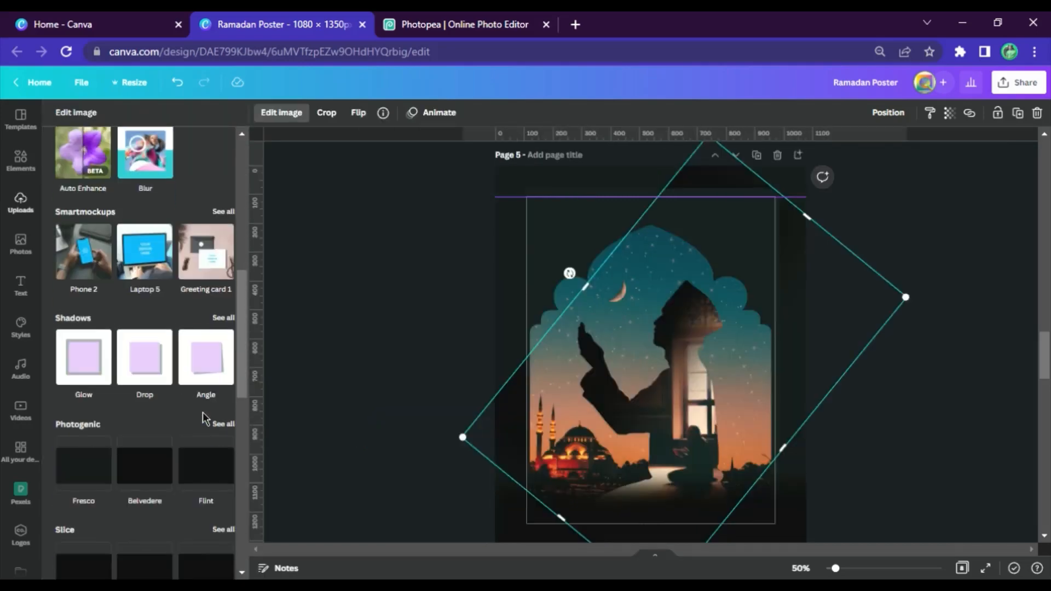
scroll(206, 383, "down", 2)
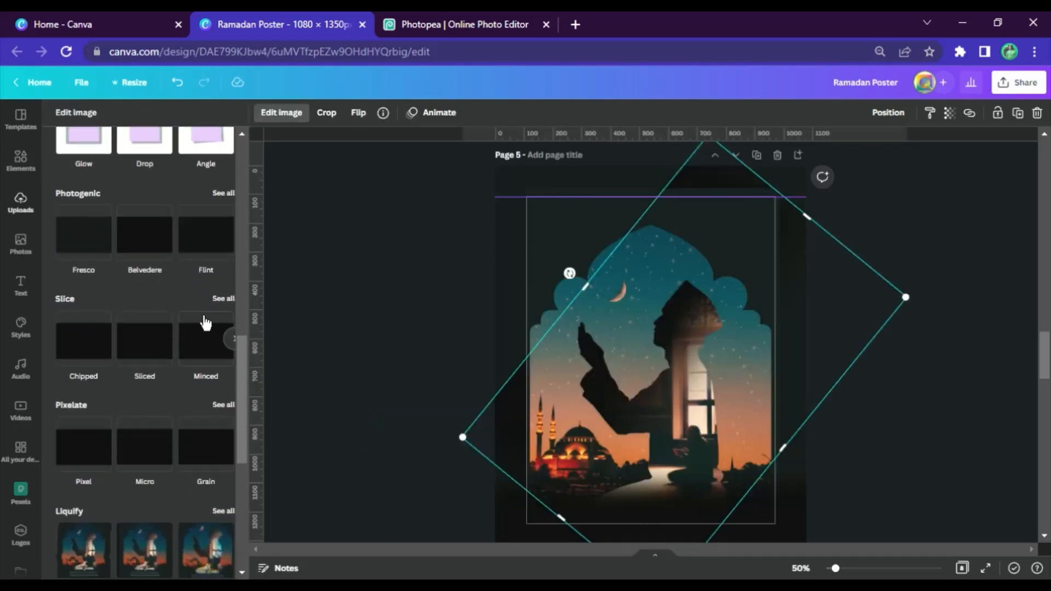
left_click(222, 195)
left_click(168, 542)
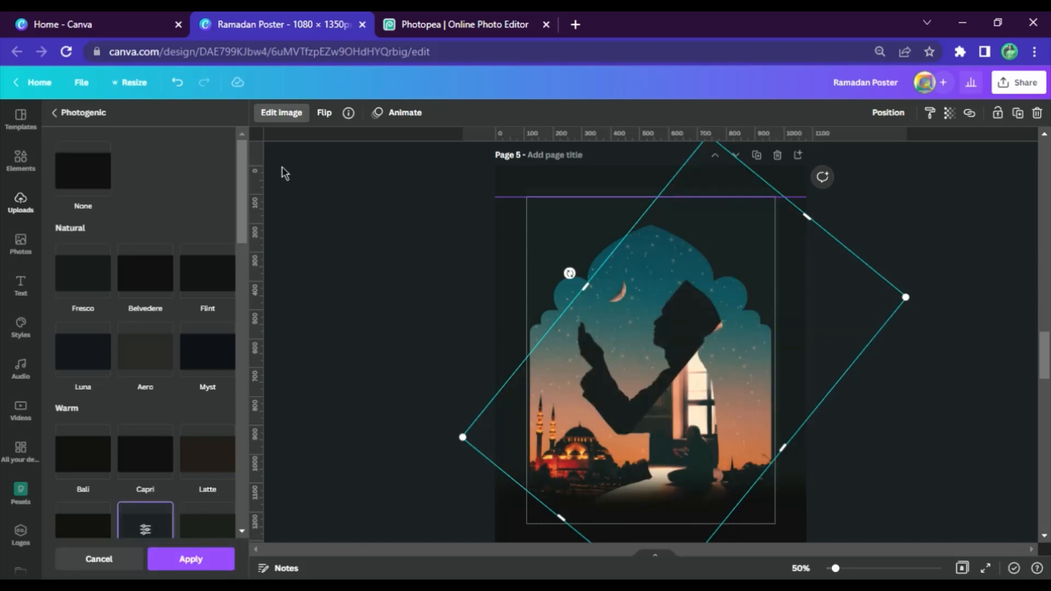
left_click(229, 566)
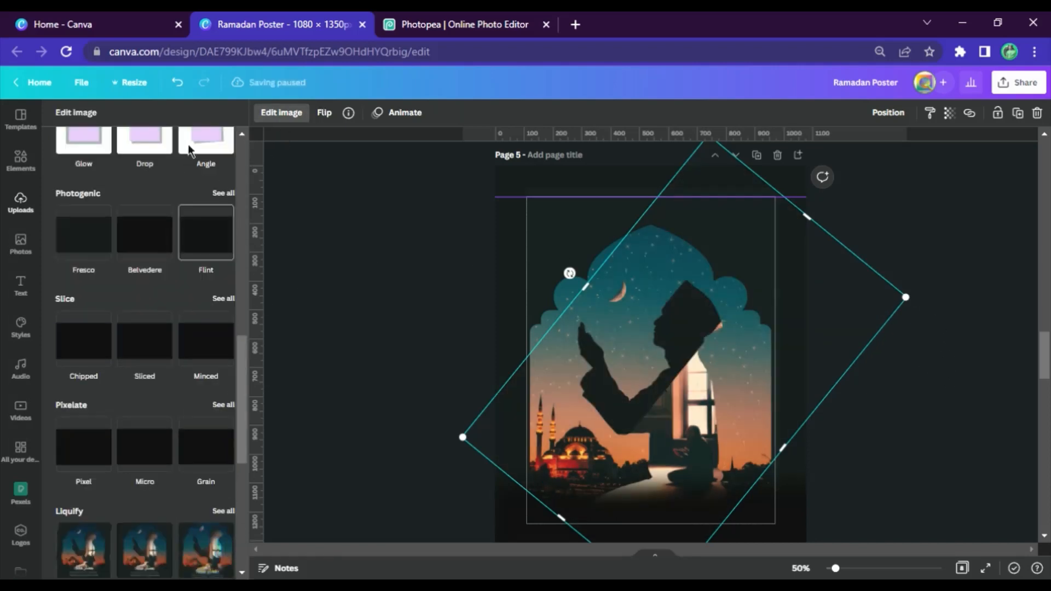
Step: Set the rotated black copy's blur to 86
scroll(208, 236, "up", 10)
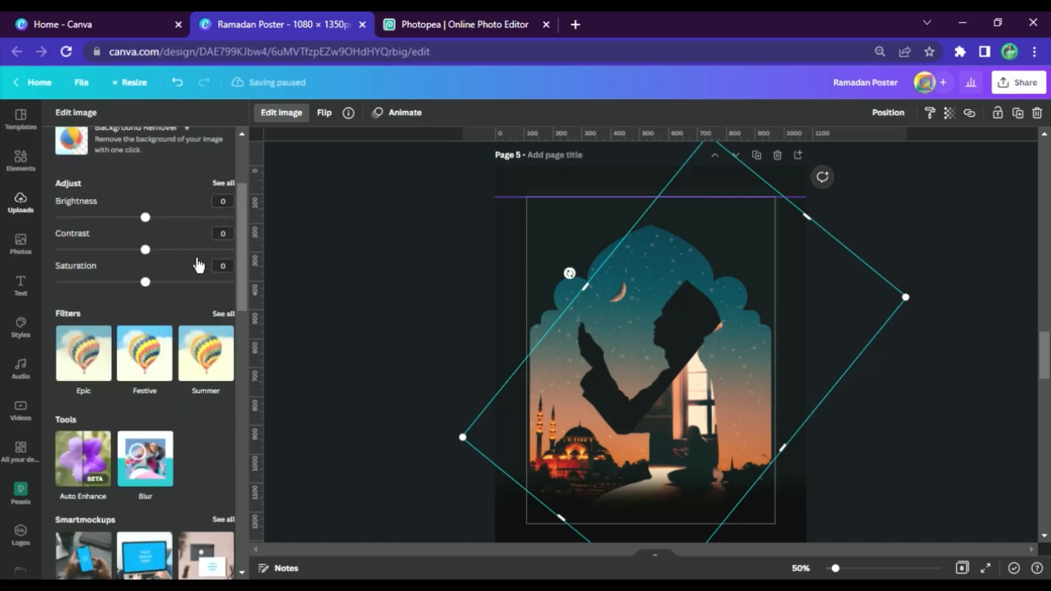
left_click(223, 183)
left_click_drag(145, 294, 223, 294)
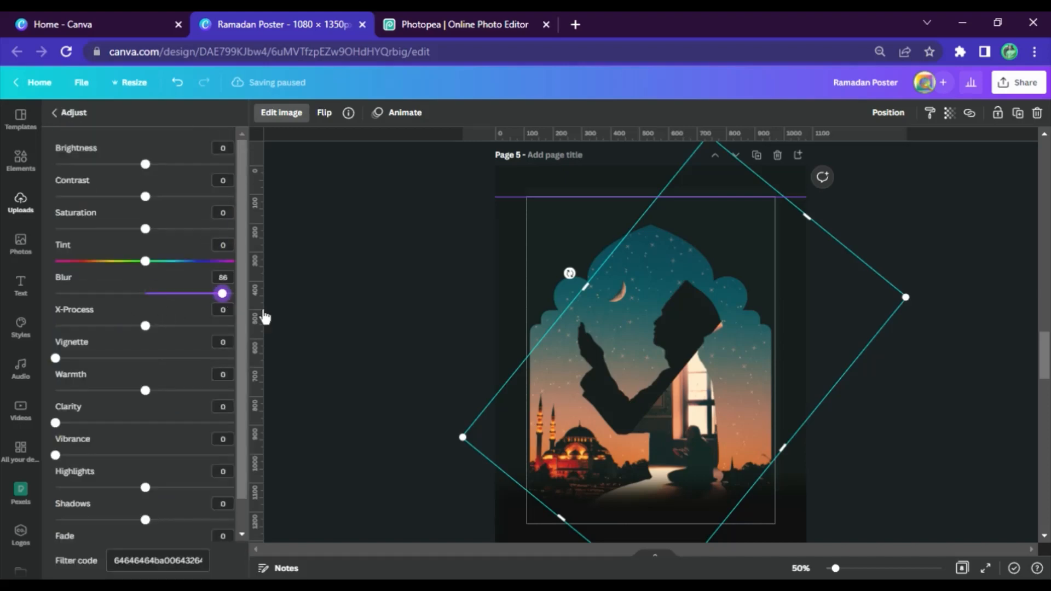
left_click(963, 317)
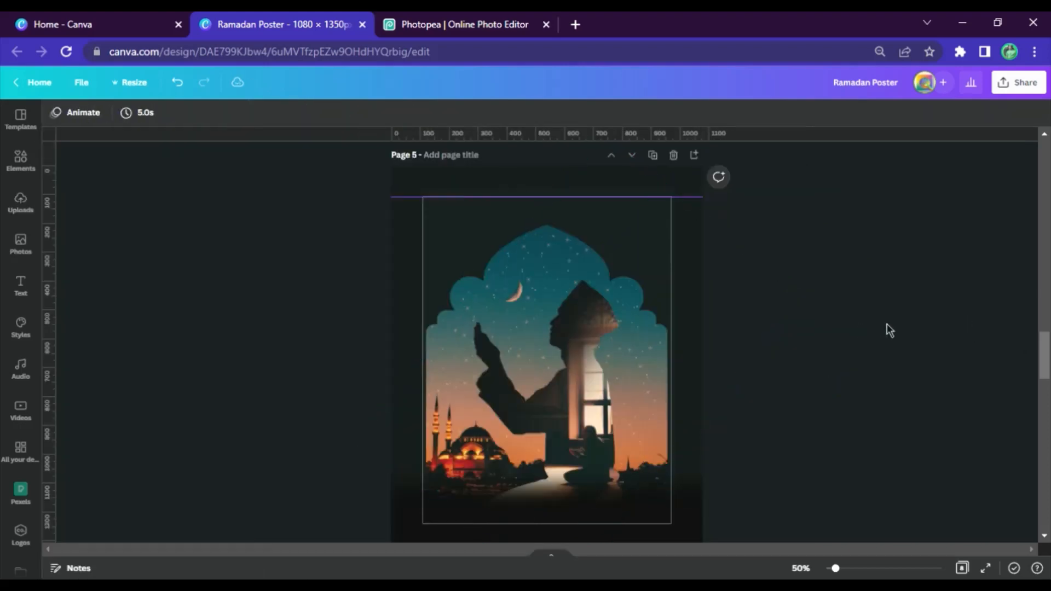
Step: Apply the Sandi Photogenic filter to the black image covering the bottom of page 5
scroll(838, 310, "up", 1)
scroll(644, 462, "down", 3)
left_click(645, 461)
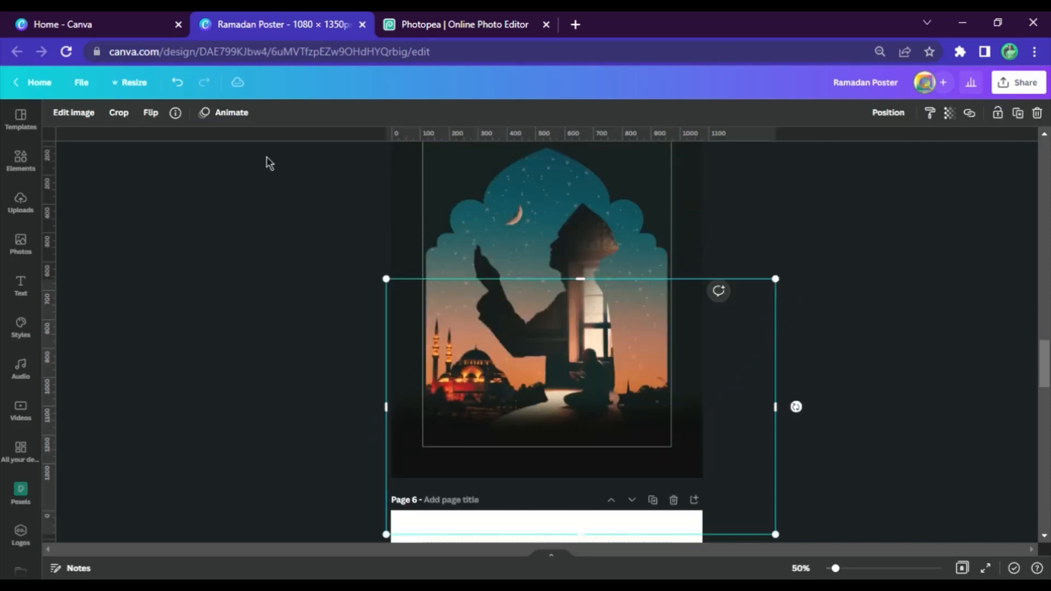
left_click(90, 121)
scroll(228, 343, "down", 6)
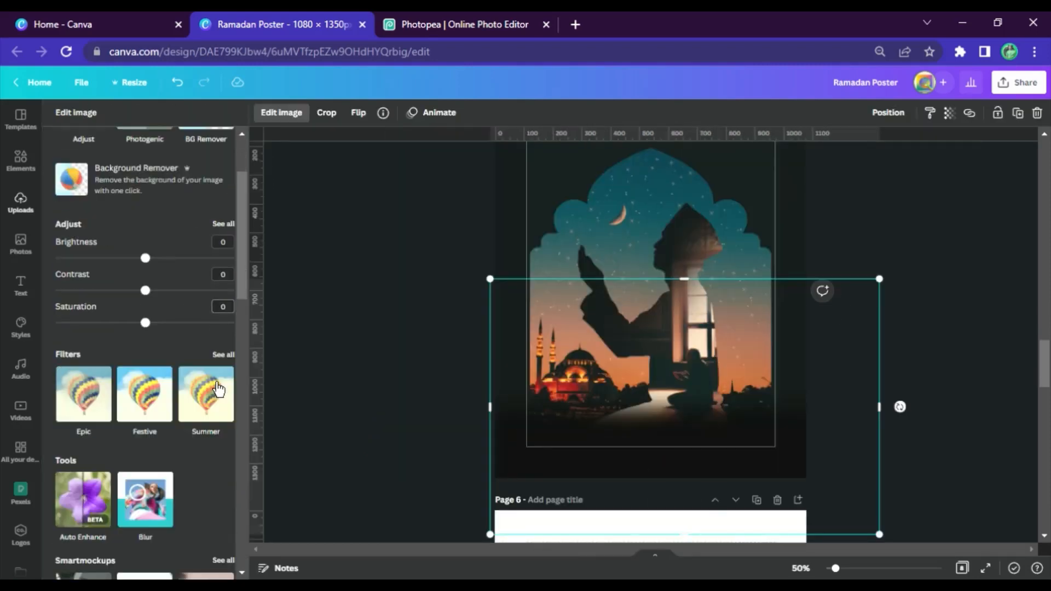
scroll(209, 373, "down", 8)
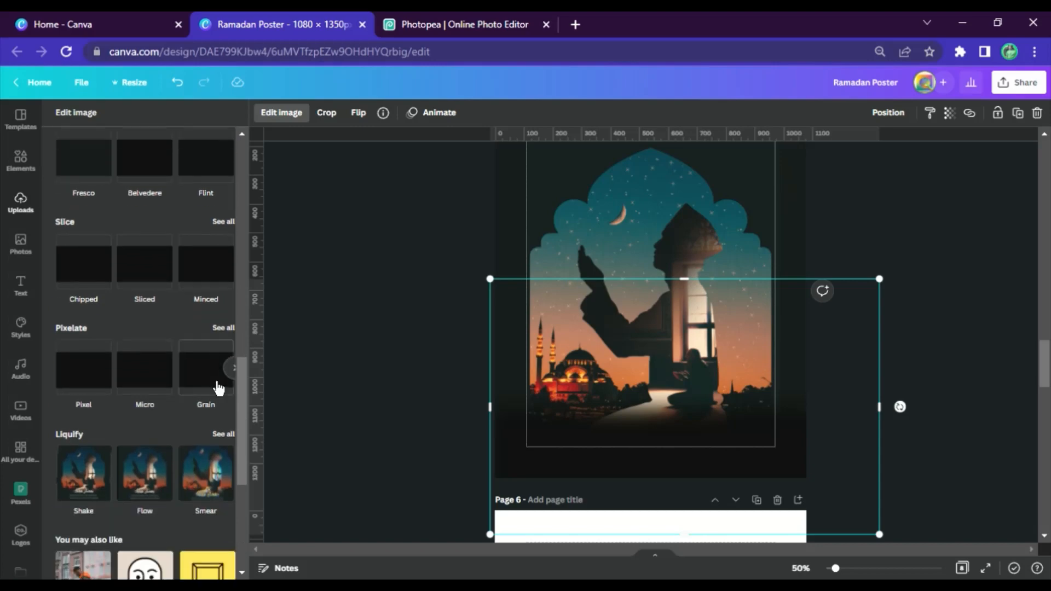
scroll(209, 367, "up", 5)
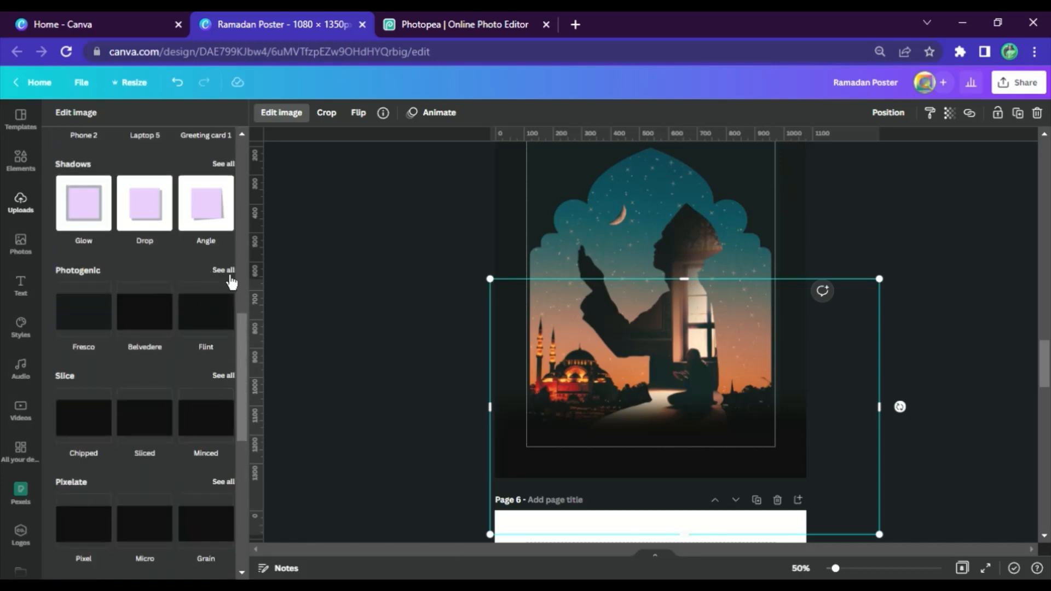
left_click(225, 270)
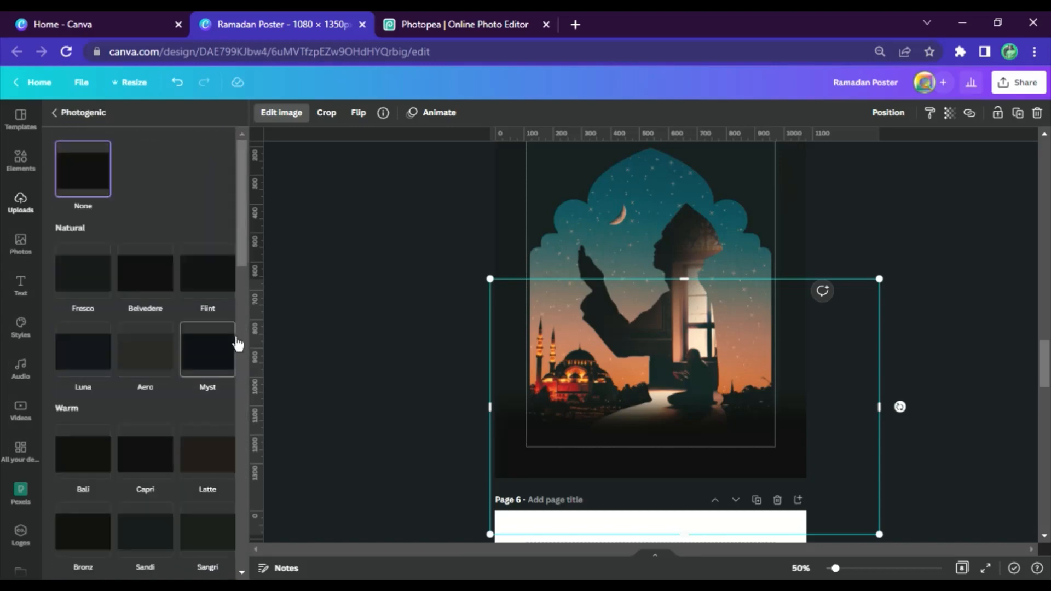
left_click(162, 528)
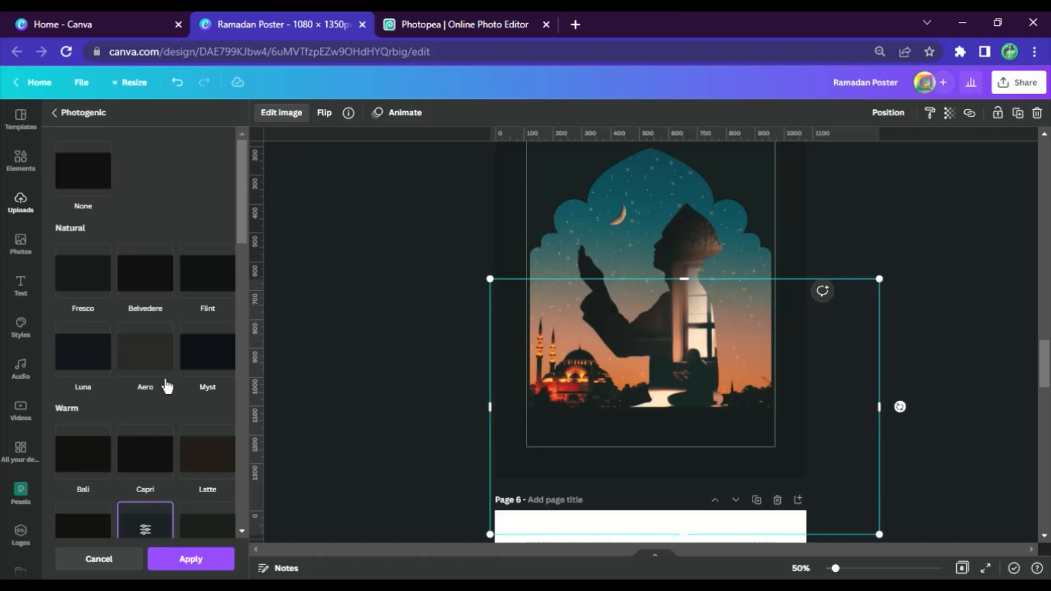
left_click(176, 558)
scroll(221, 221, "up", 10)
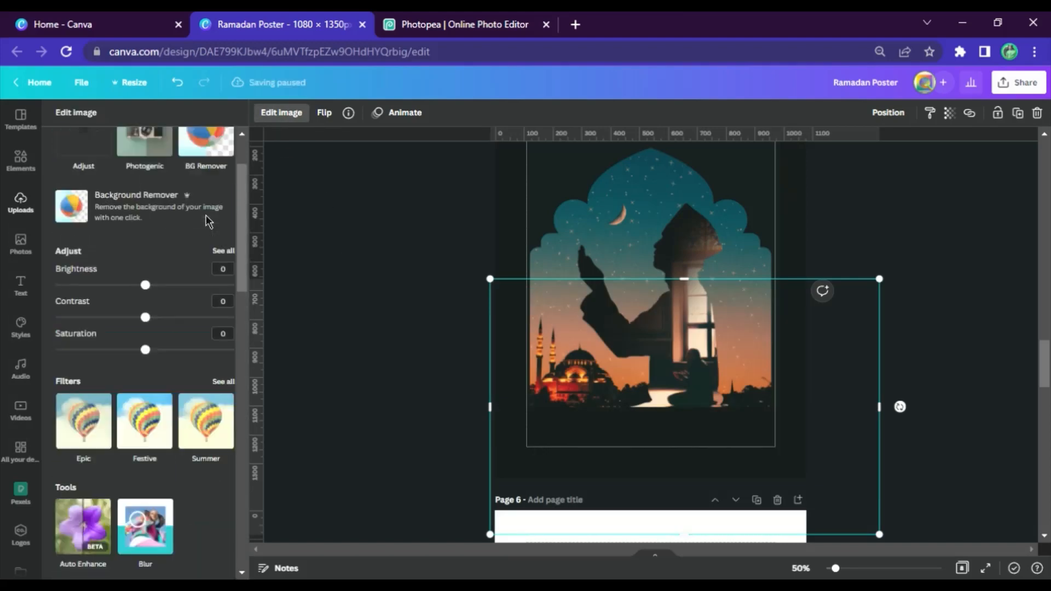
Step: Set the blur of the black image covering the bottom of page 5 to 41
left_click(223, 336)
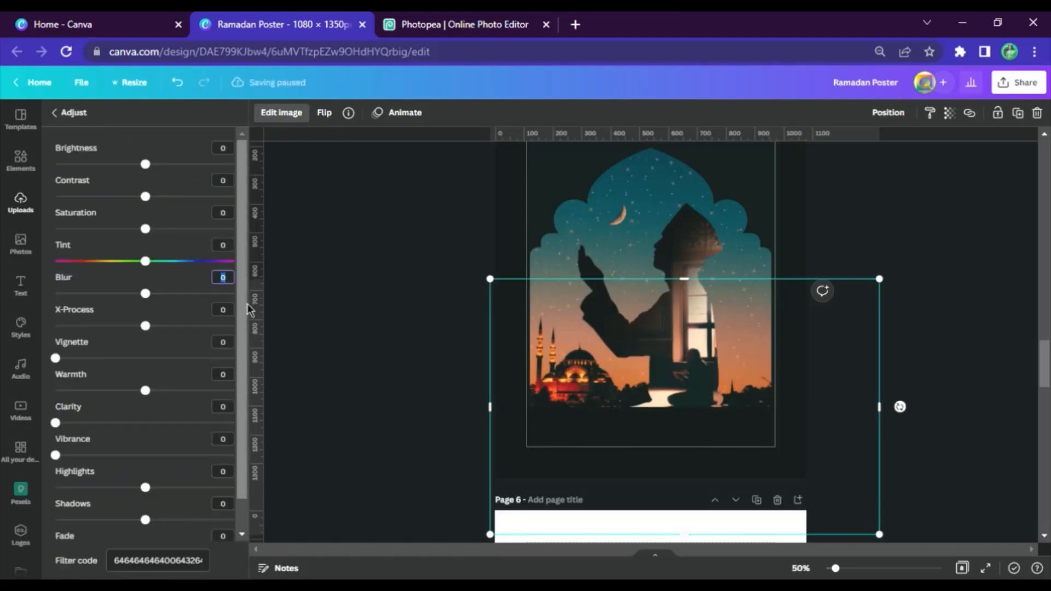
left_click_drag(155, 301, 190, 302)
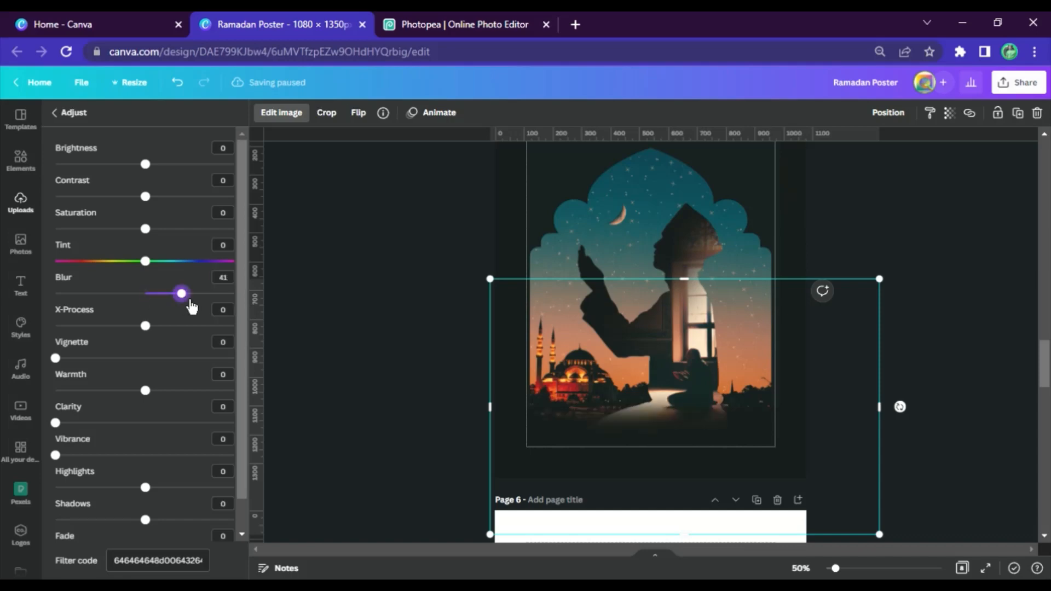
left_click(328, 313)
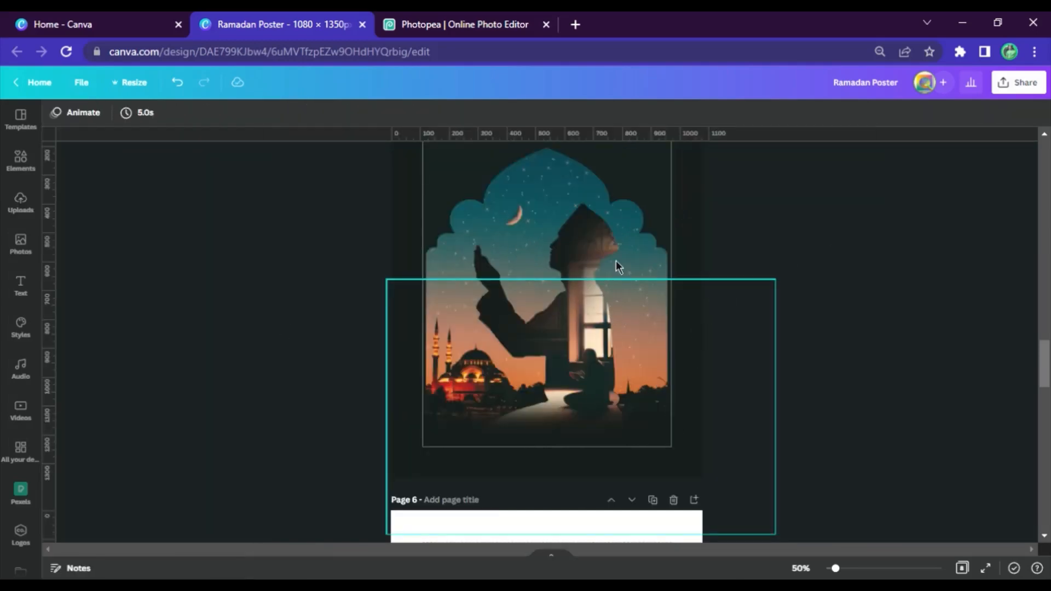
Step: Copy the Arabic Ramadan Mubarak calligraphy from the elements on page 3 onto the page 5 poster
scroll(641, 293, "up", 15)
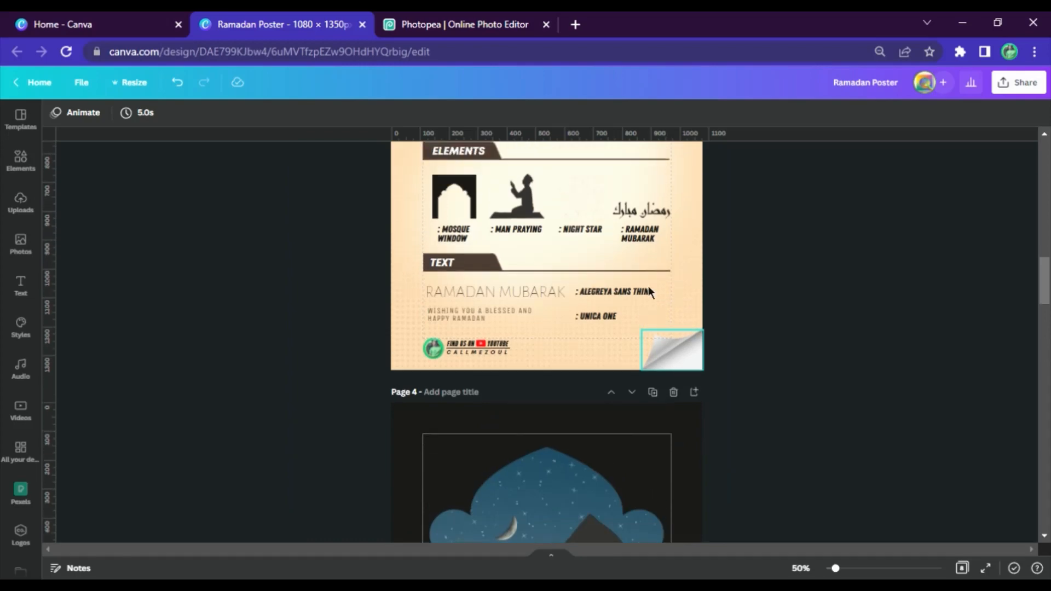
left_click(652, 249)
scroll(635, 268, "down", 15)
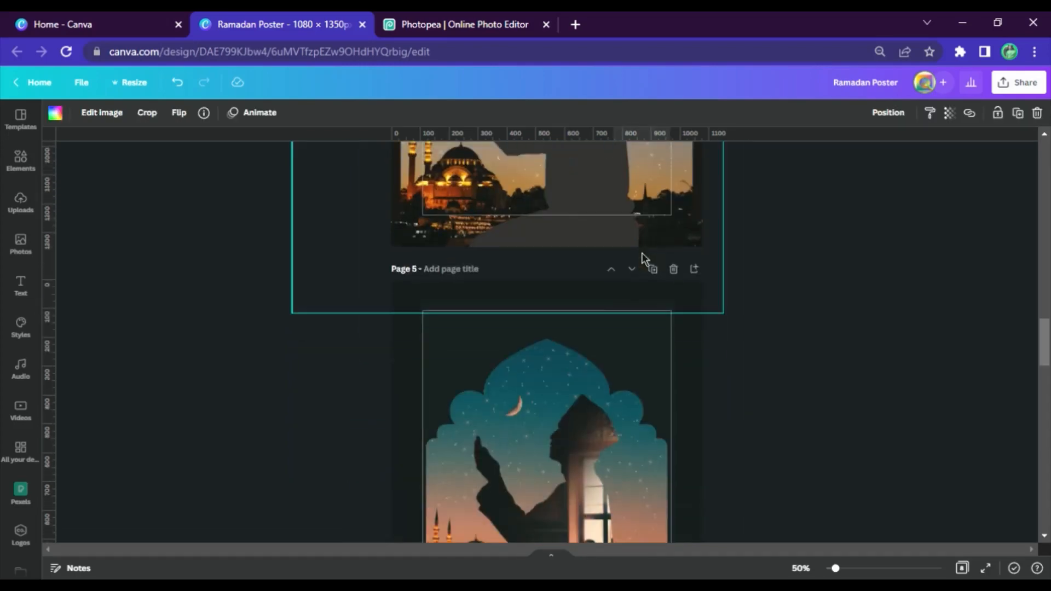
scroll(633, 272, "up", 3)
left_click(566, 367)
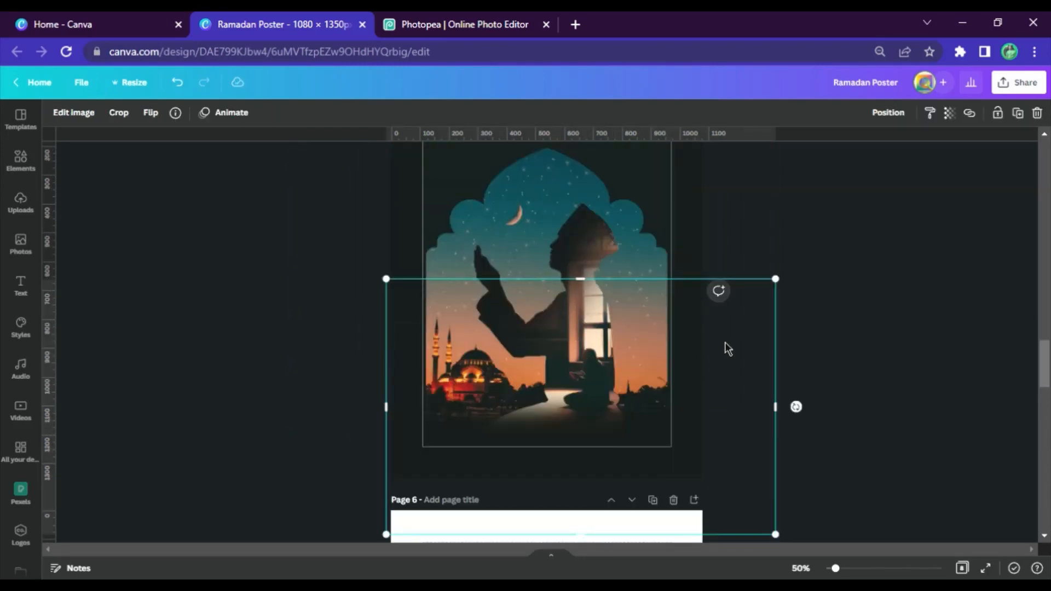
key("ctrl+v")
left_click_drag(622, 319, 564, 302)
Step: Recolor the pasted calligraphy white and center it over the dark base of the page 5 poster
left_click(54, 113)
left_click(161, 235)
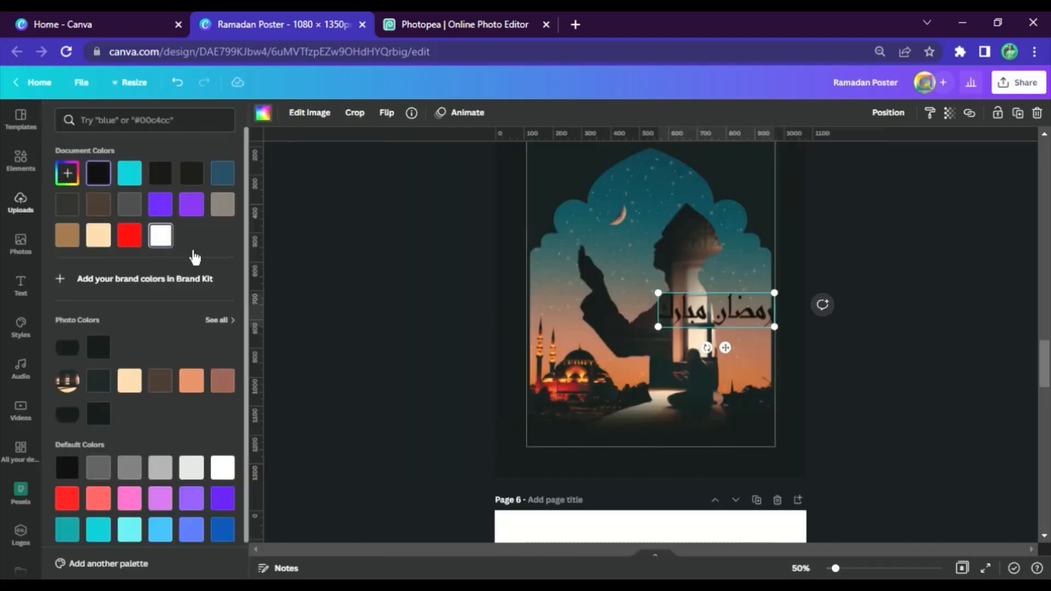
left_click_drag(739, 365, 676, 469)
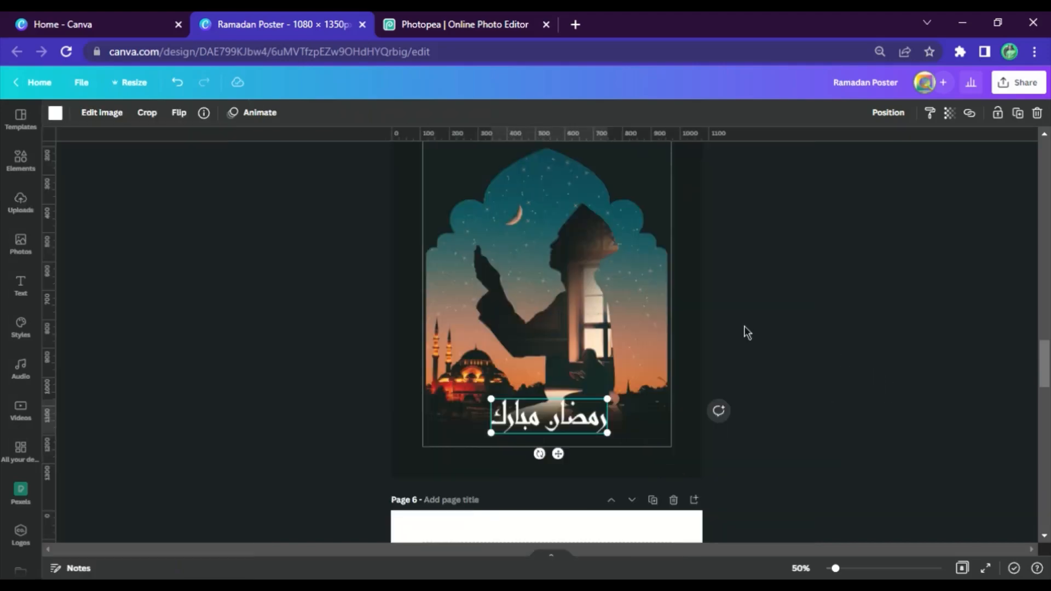
Step: Copy the RAMADAN MUBARAK title and the WISHING YOU A BLESSED AND HAPPY RAMADAN line from page 3 onto page 5
scroll(552, 307, "up", 10)
left_click(513, 251)
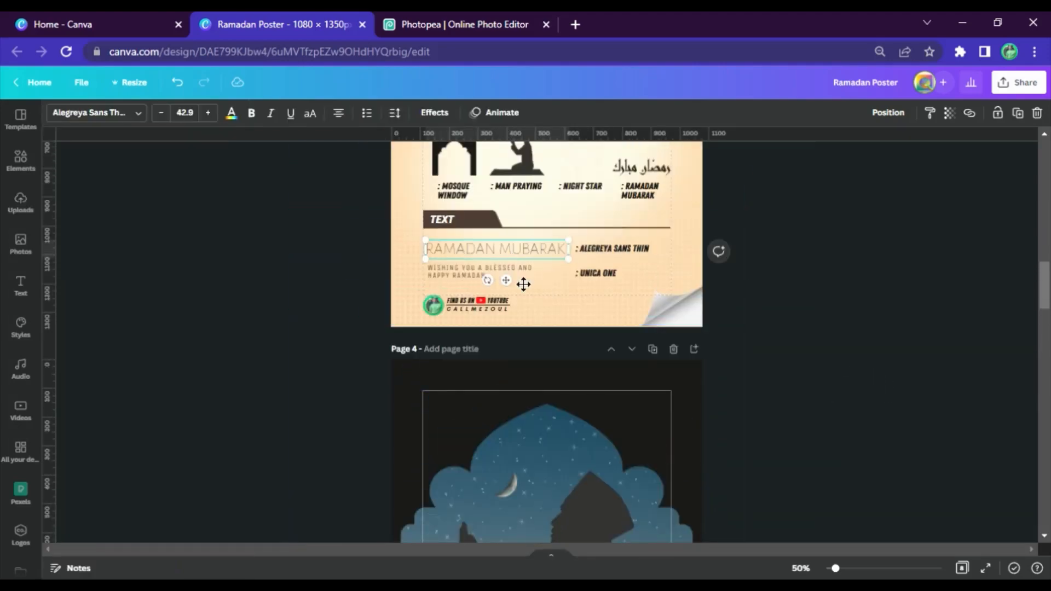
left_click(525, 274, "shift")
scroll(619, 269, "down", 12)
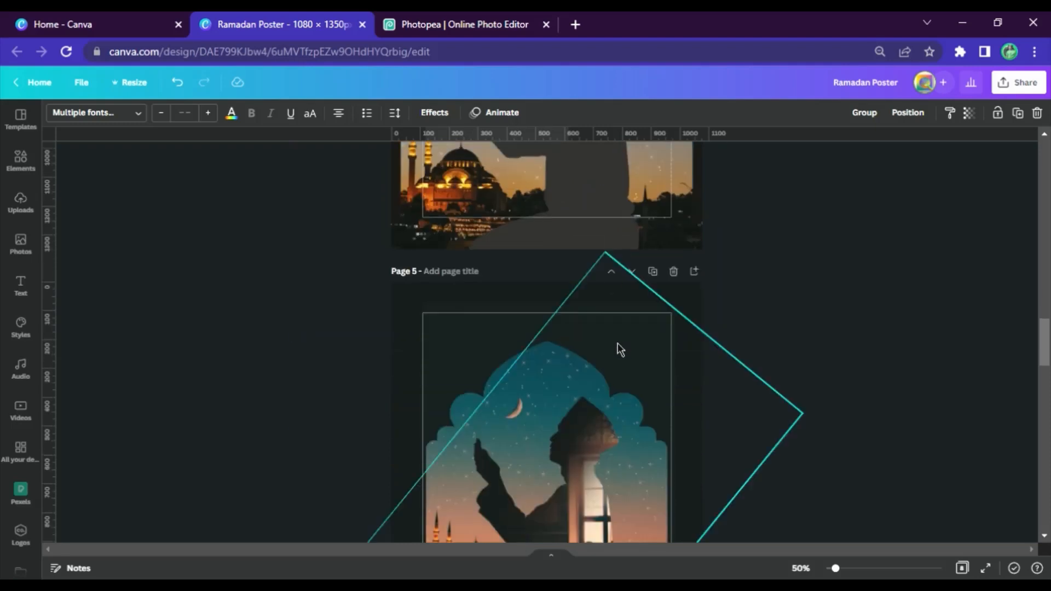
left_click(582, 378)
key("ctrl+v")
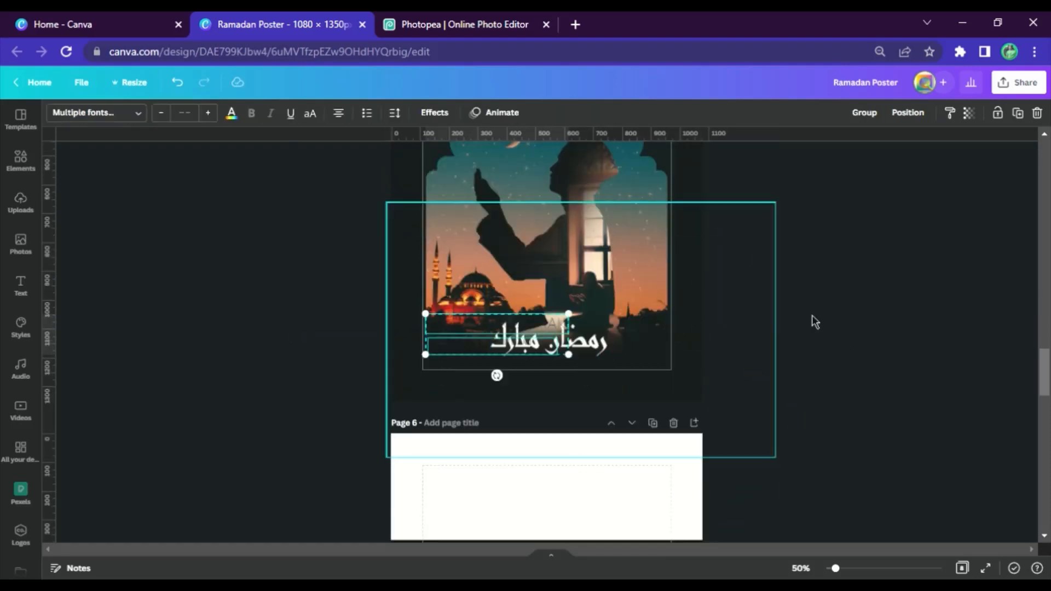
Step: Recolor both pasted text lines white
left_click(231, 112)
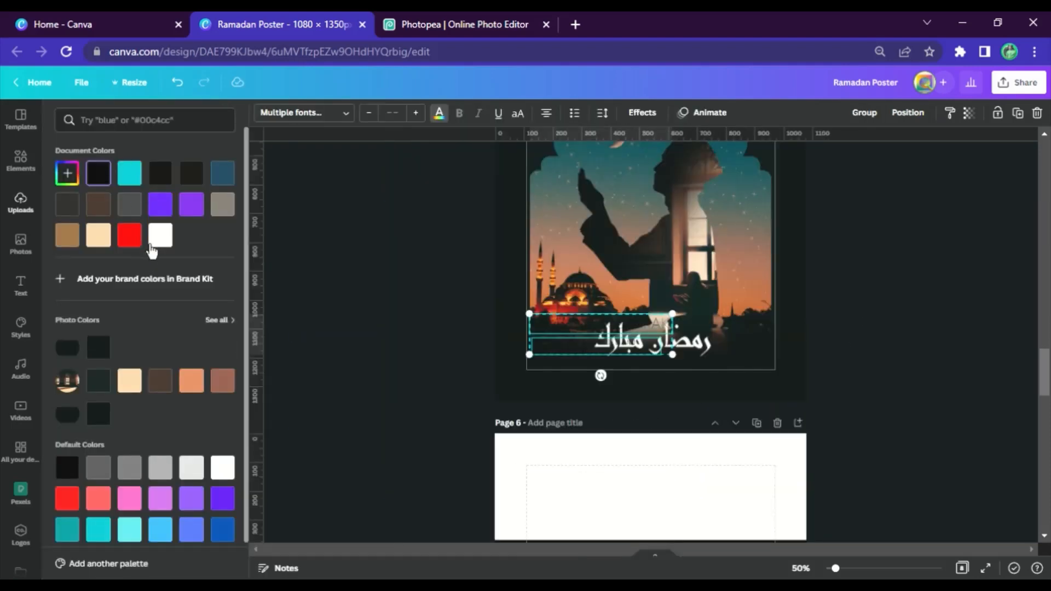
left_click(159, 234)
left_click(847, 355)
left_click(848, 355)
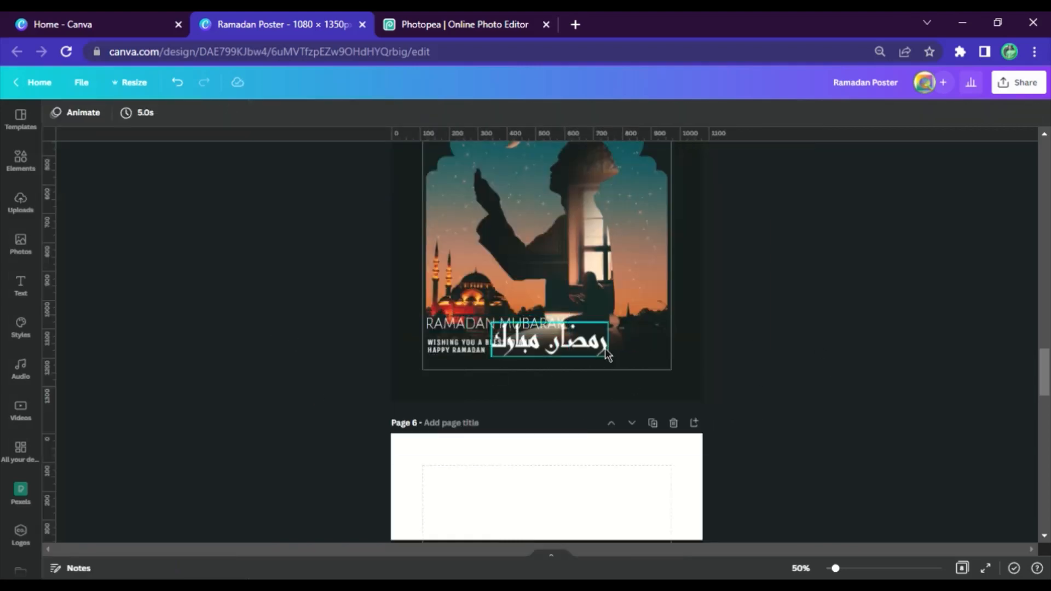
Step: Raise the calligraphy slightly and center the RAMADAN MUBARAK title directly beneath it
left_click_drag(613, 350, 612, 340)
left_click_drag(475, 324, 525, 370)
Step: Widen the blessing text box to fit one line, center-align its text and place it below the RAMADAN MUBARAK title
left_click(447, 359)
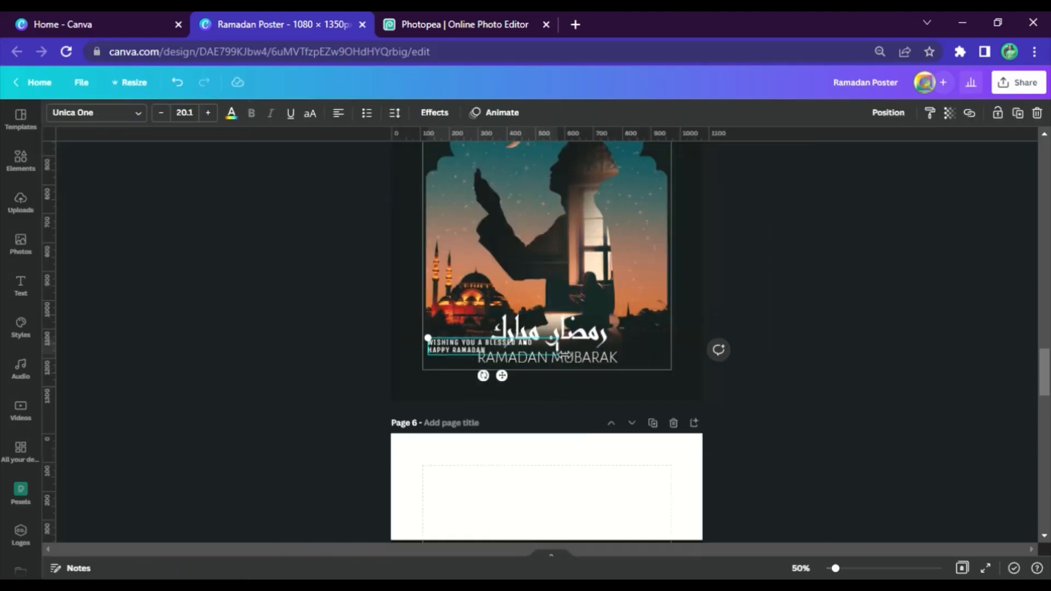
left_click_drag(619, 358, 635, 358)
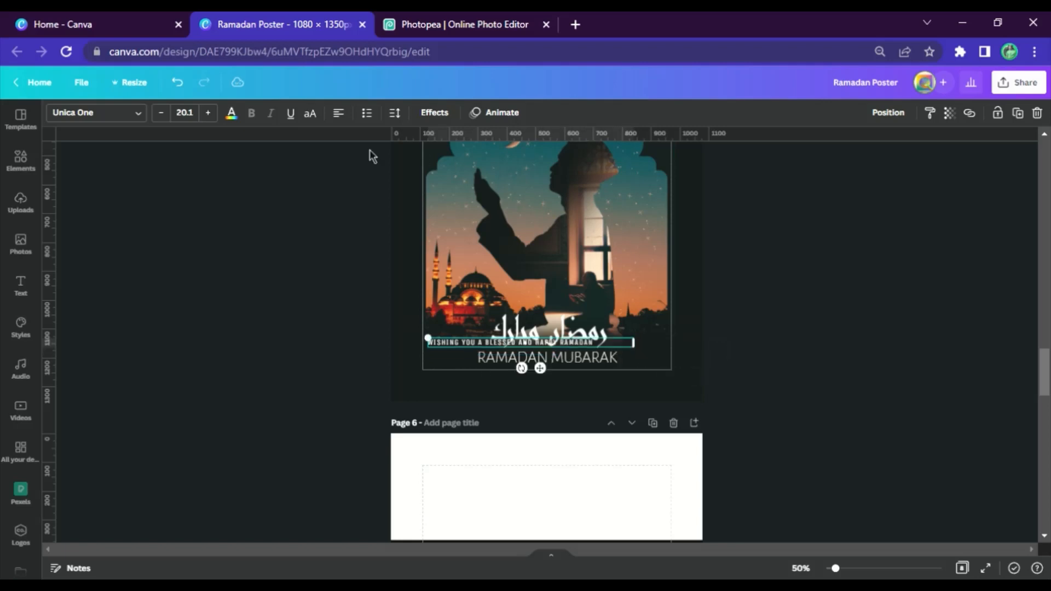
left_click(340, 113)
left_click_drag(541, 368, 571, 406)
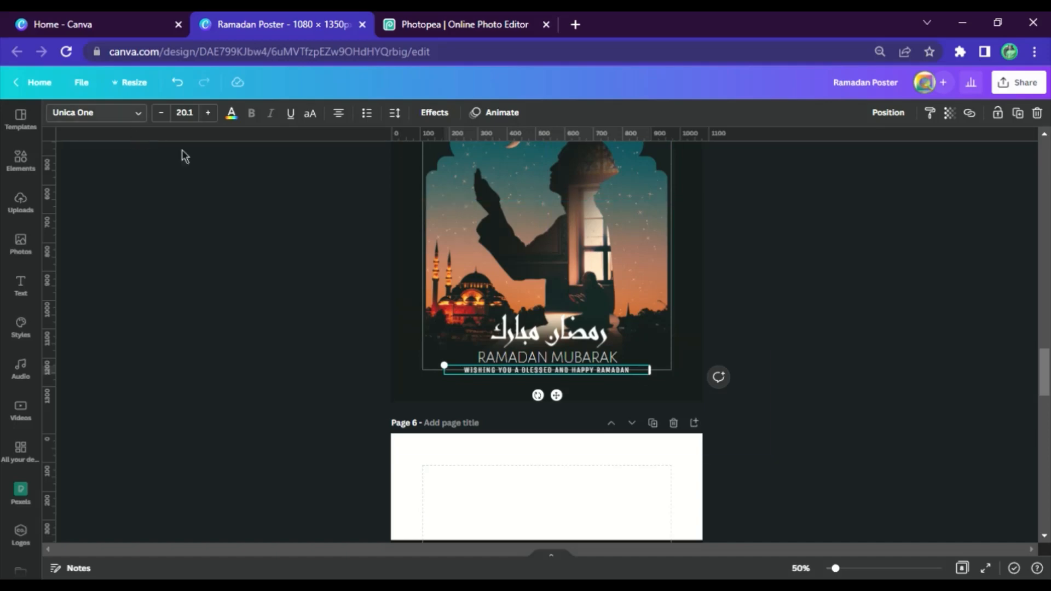
Step: Reduce the blessing line's font size to 16.1
left_click(167, 122)
left_click(167, 122)
left_click(167, 121)
left_click(167, 122)
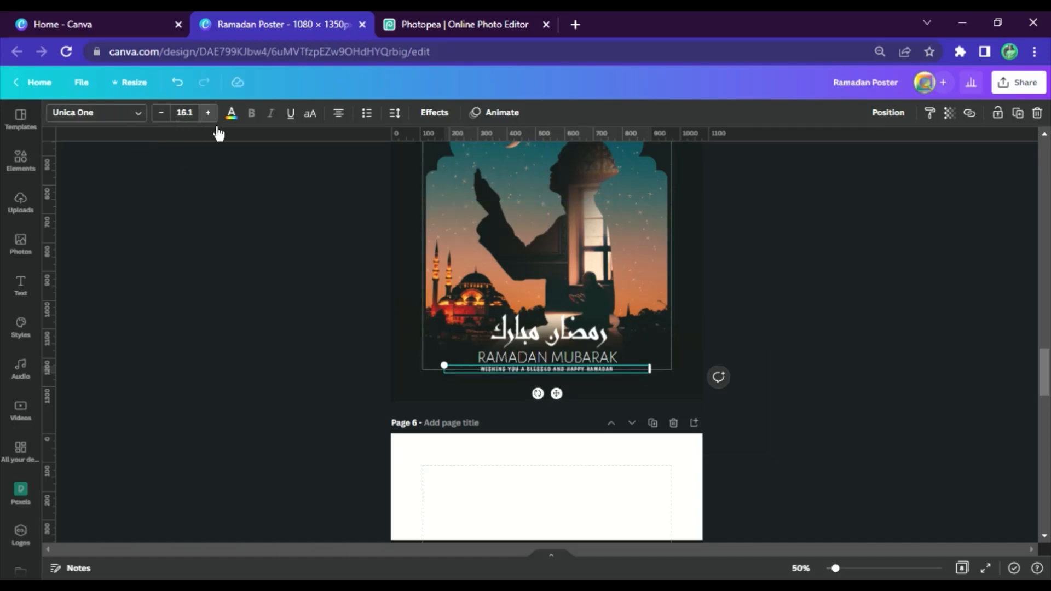
Step: Enlarge the RAMADAN MUBARAK title to font size 45.9 and widen its box to keep it on one line
left_click(546, 359)
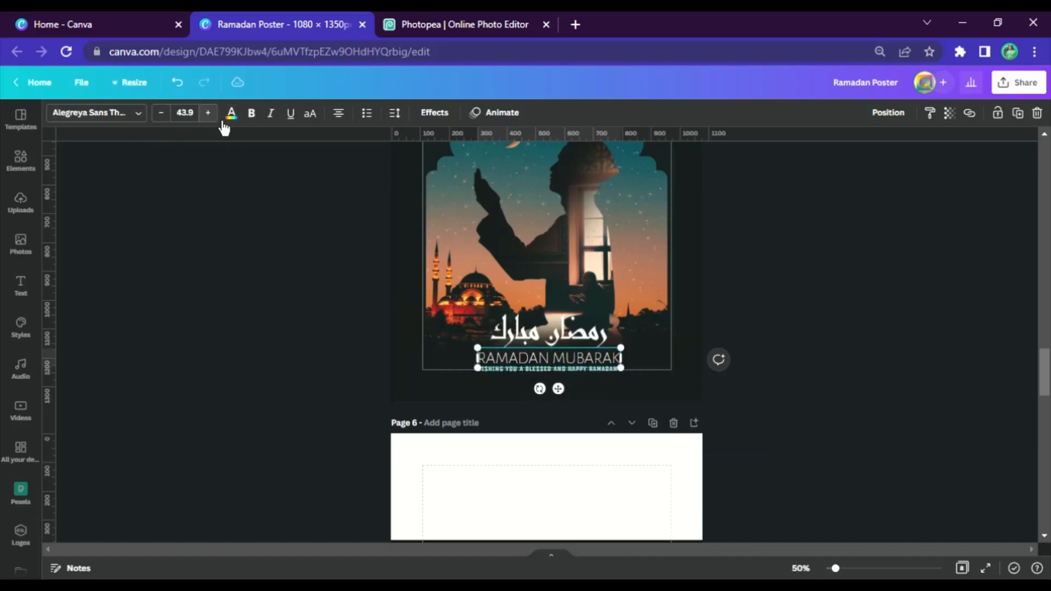
left_click(214, 116)
left_click(213, 116)
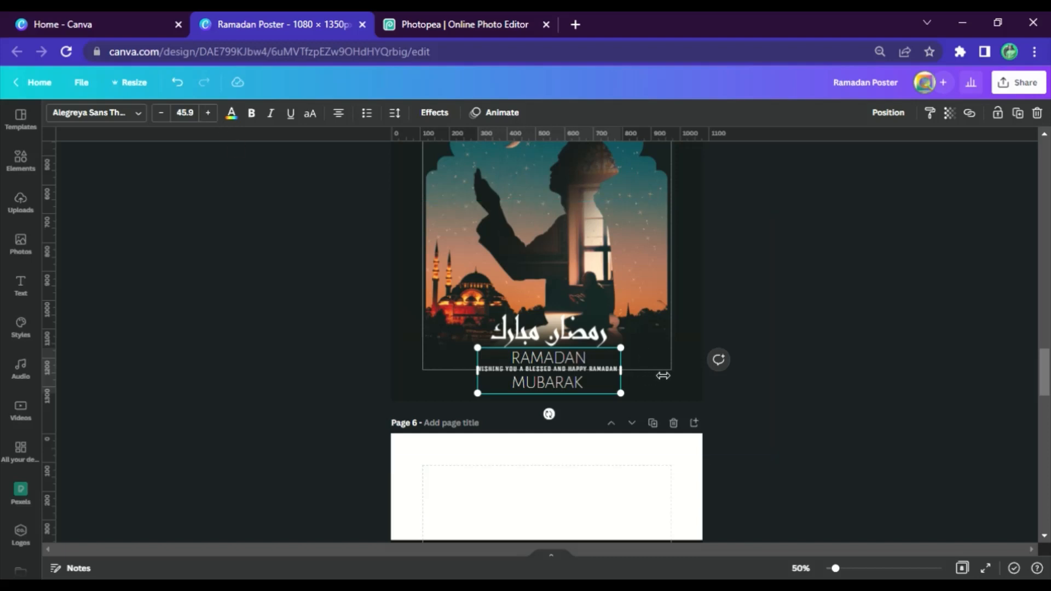
left_click_drag(663, 375, 596, 339)
left_click(595, 360)
Step: Move the RAMADAN MUBARAK title up so it sits between the calligraphy and the blessing line without overlap
left_click(640, 326)
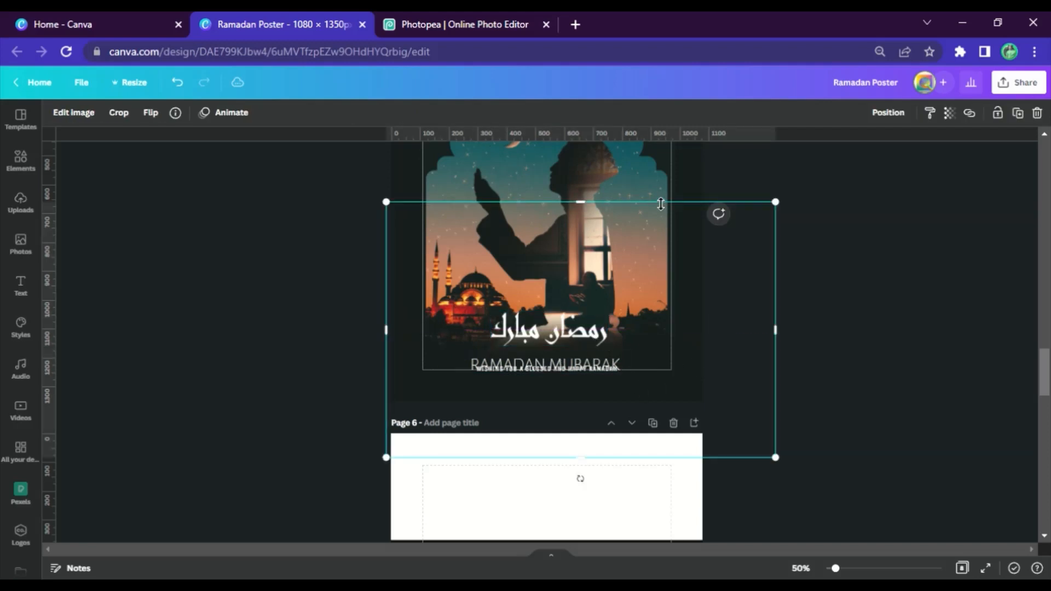
left_click(660, 189)
left_click(798, 312)
left_click(600, 366)
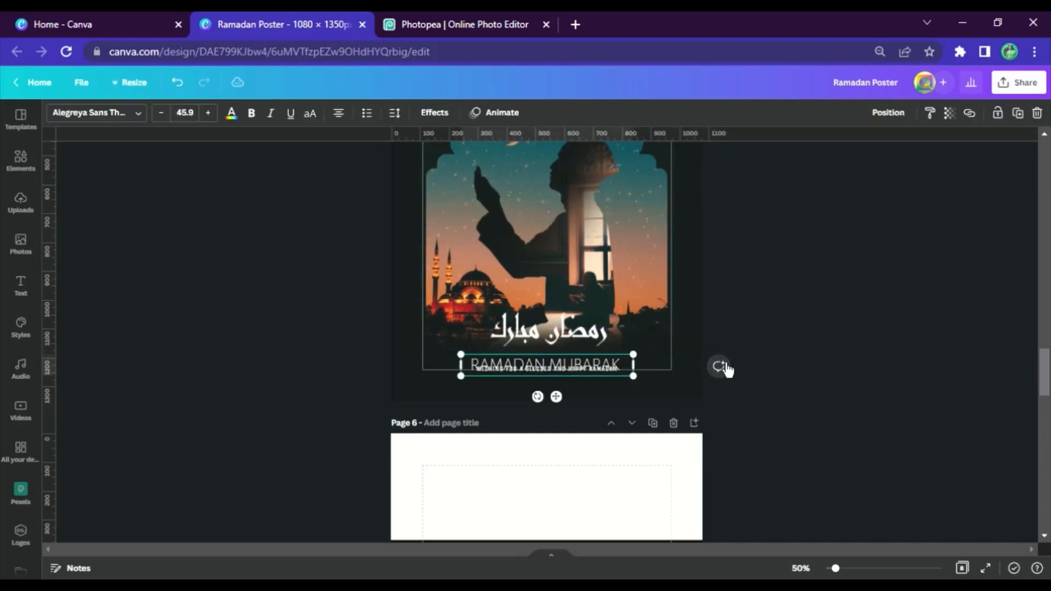
left_click(780, 348)
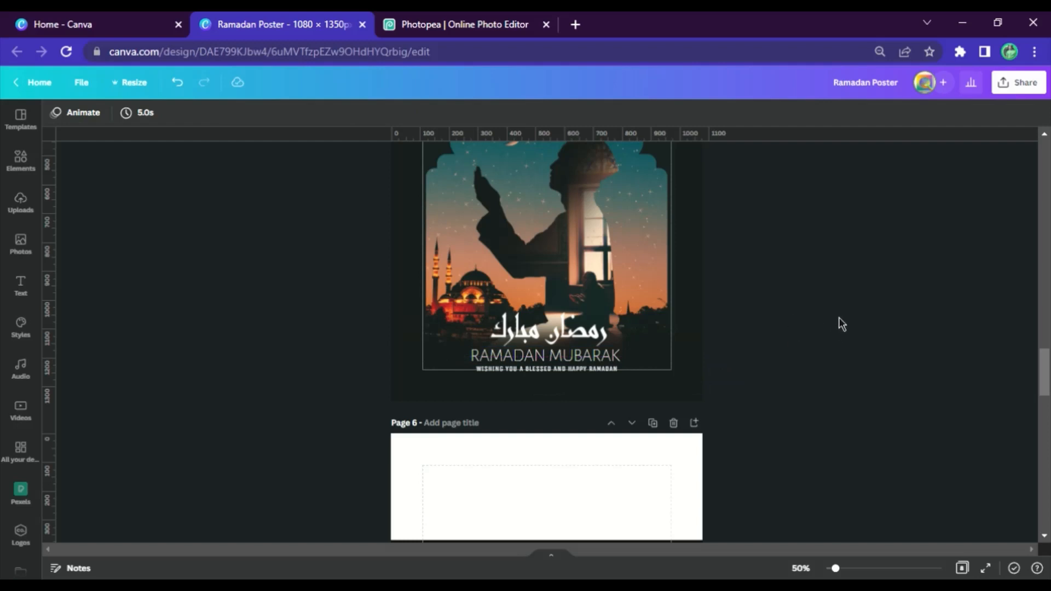
Step: Hide the margin guides on the design pages
scroll(838, 316, "up", 3)
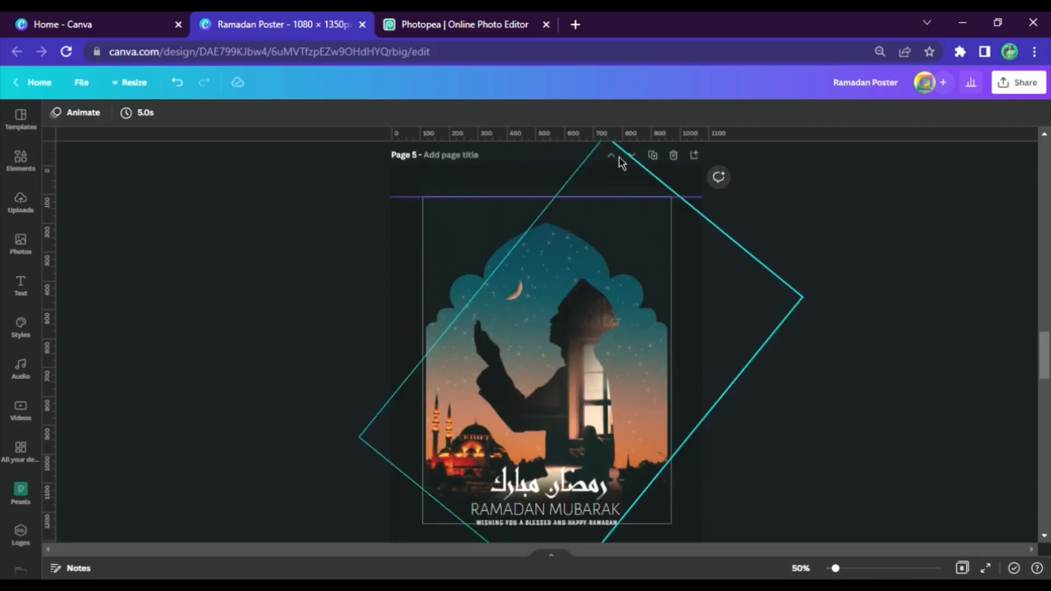
left_click(89, 92)
left_click(291, 311)
scroll(794, 254, "down", 2)
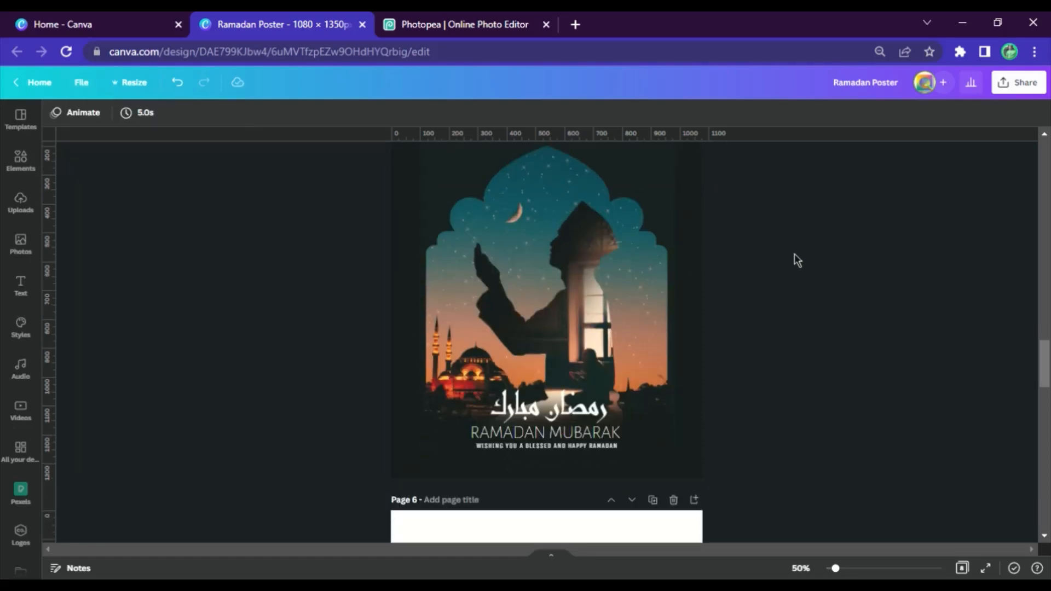
Step: Compare the finished page 5 poster with the reference poster on page 2
scroll(788, 259, "up", 1)
scroll(794, 271, "up", 4)
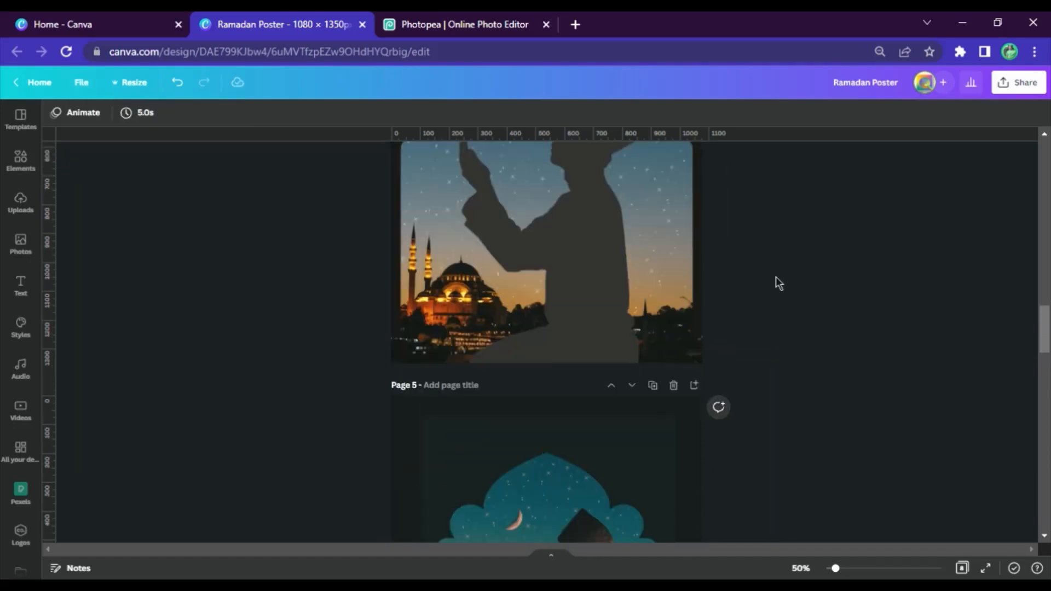
scroll(779, 283, "up", 20)
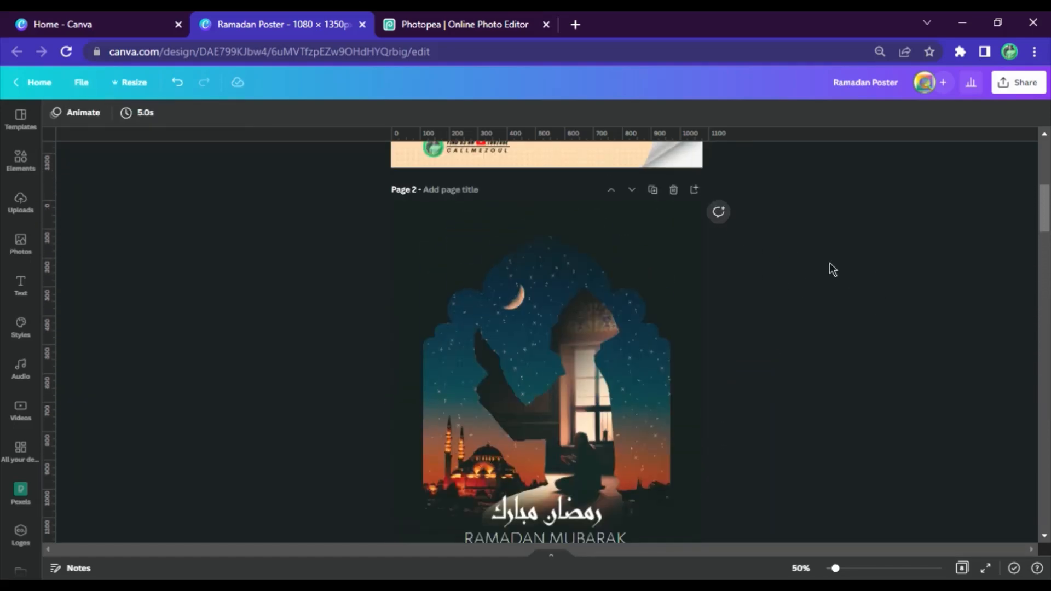
scroll(832, 270, "down", 1)
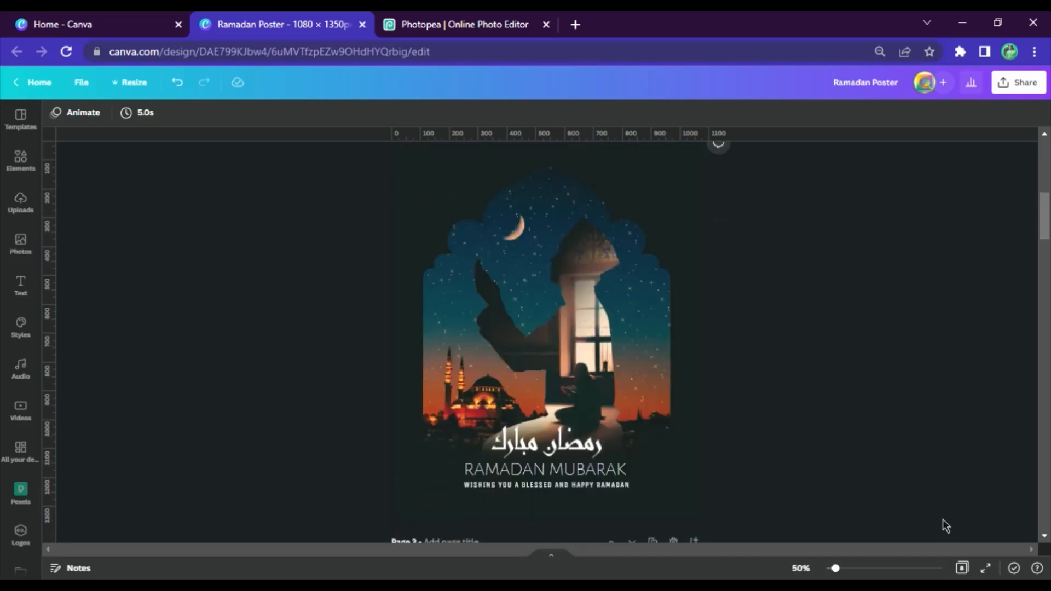